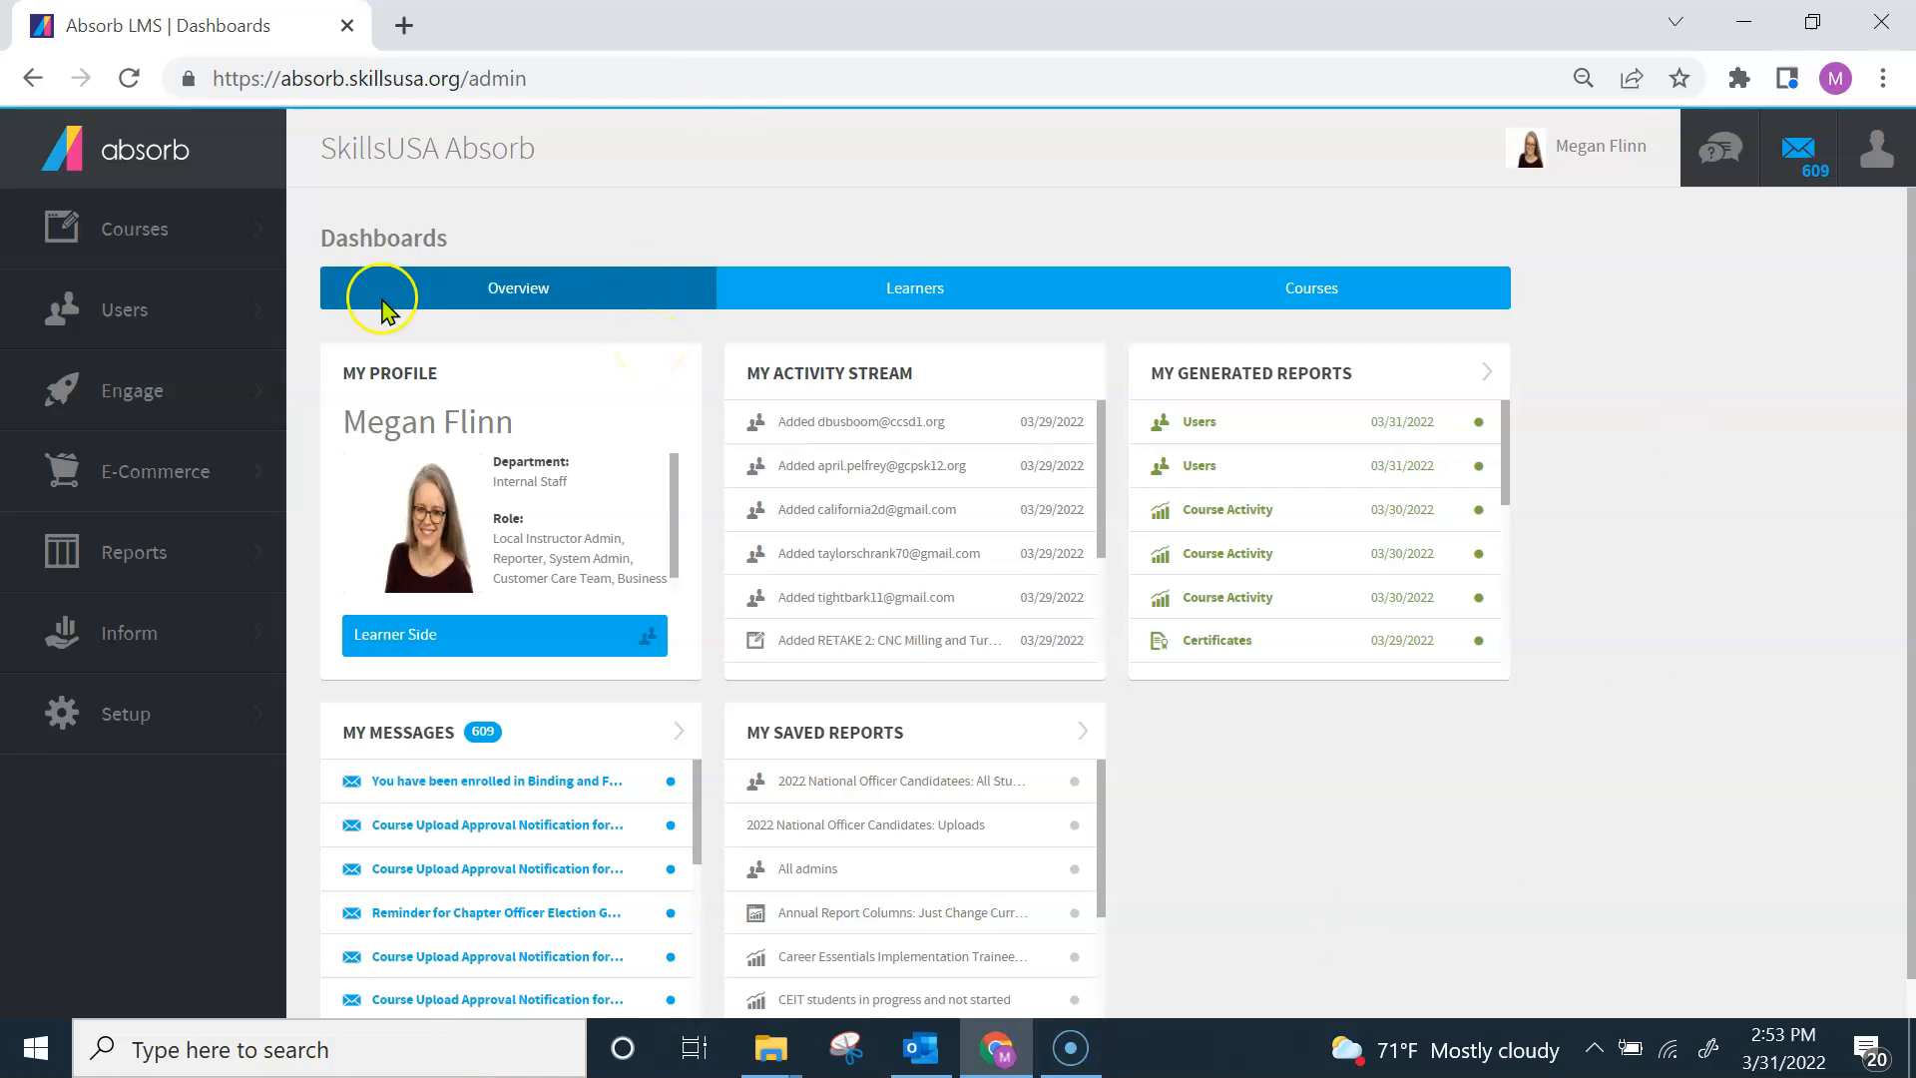
Open the Question Banks list from the course administration area
click(157, 244)
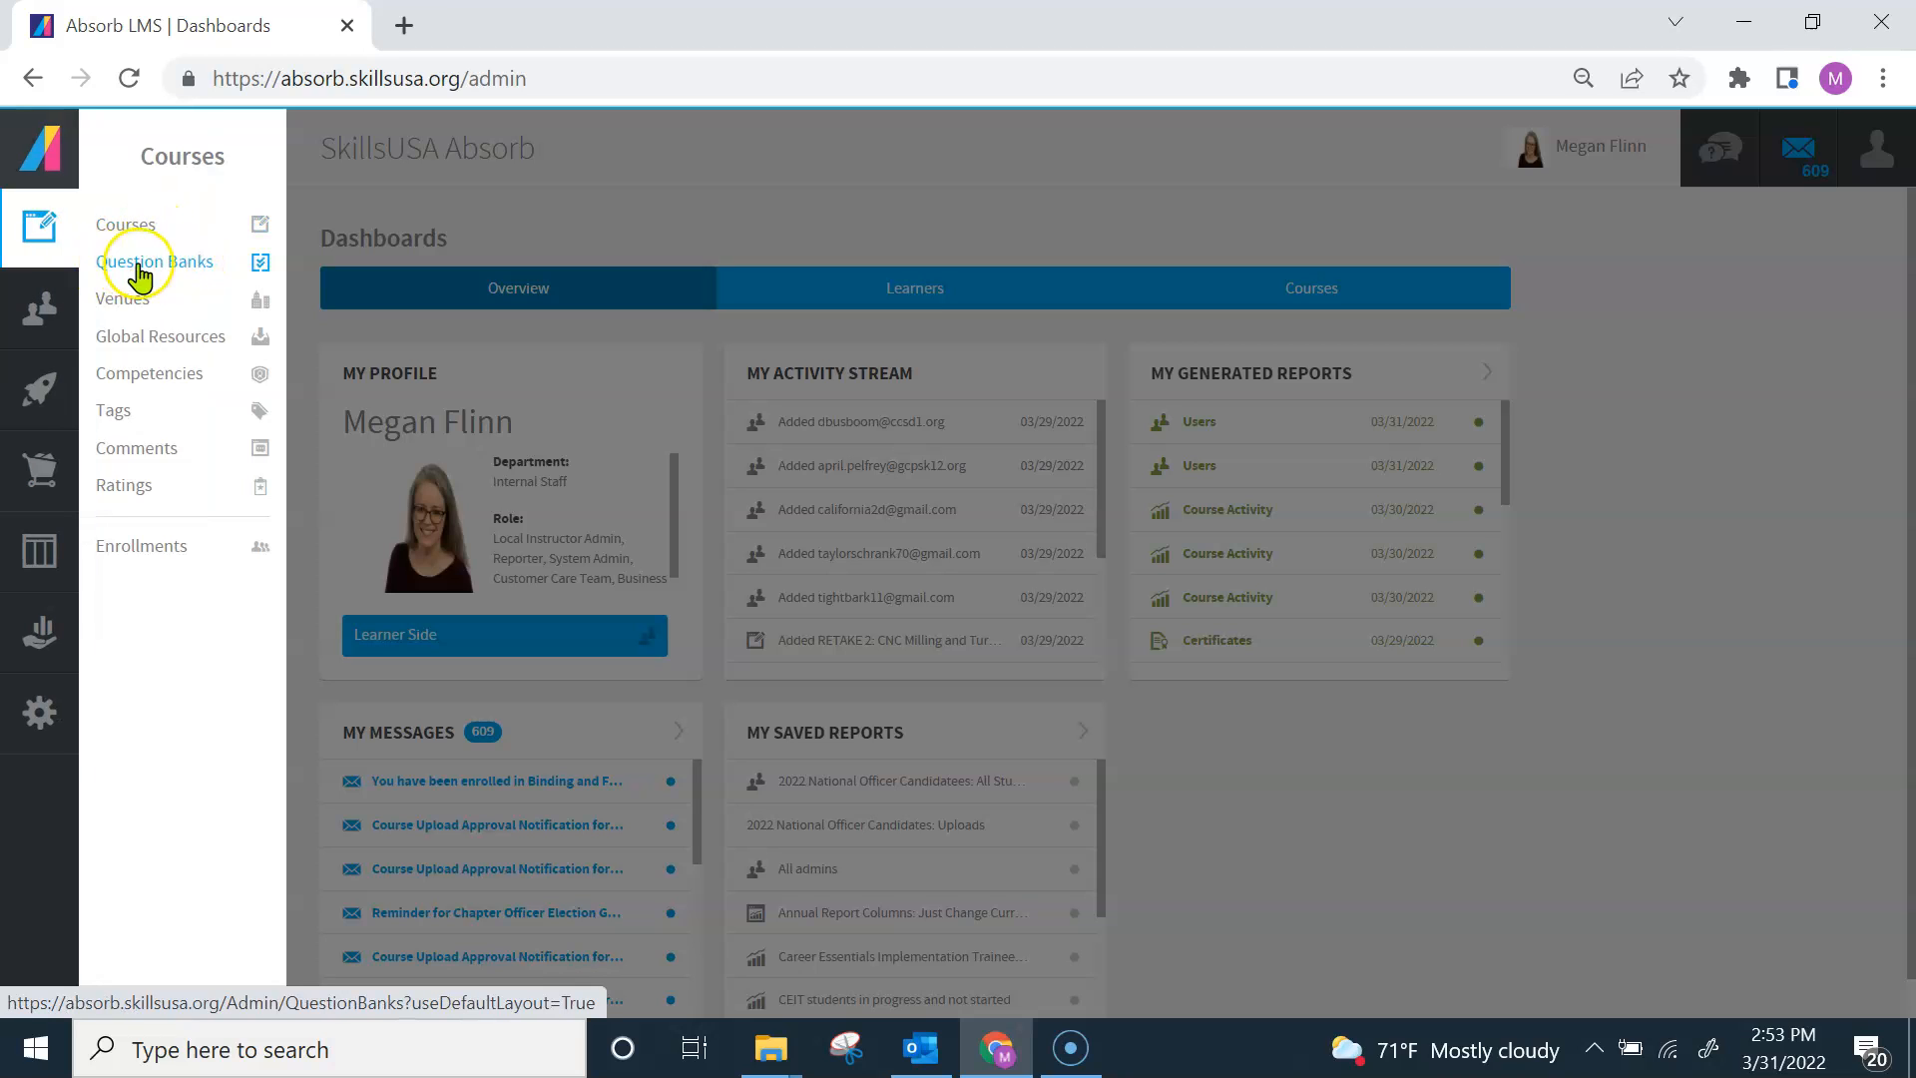
click(202, 266)
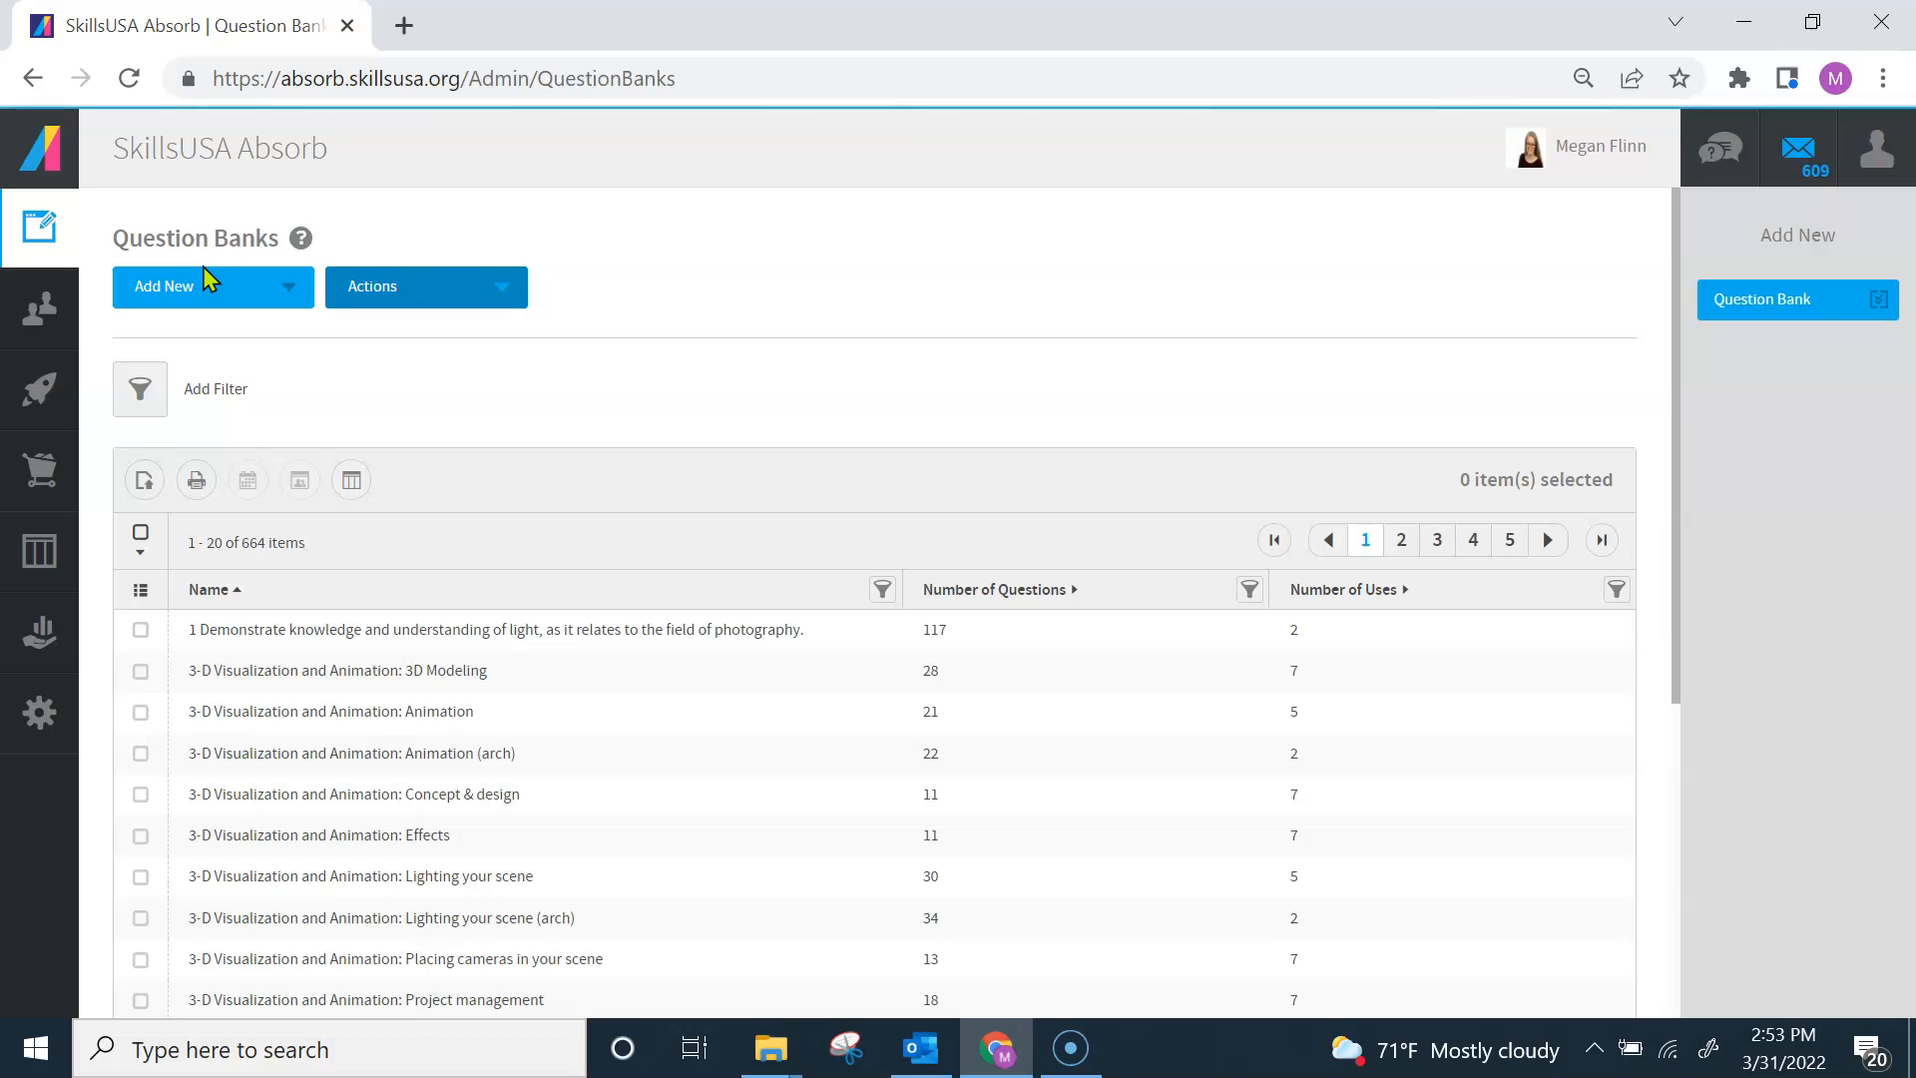
drag(1679, 215, 1580, 164)
Filter the question banks to names starting with "Carpentry" and review the filtered list
click(884, 590)
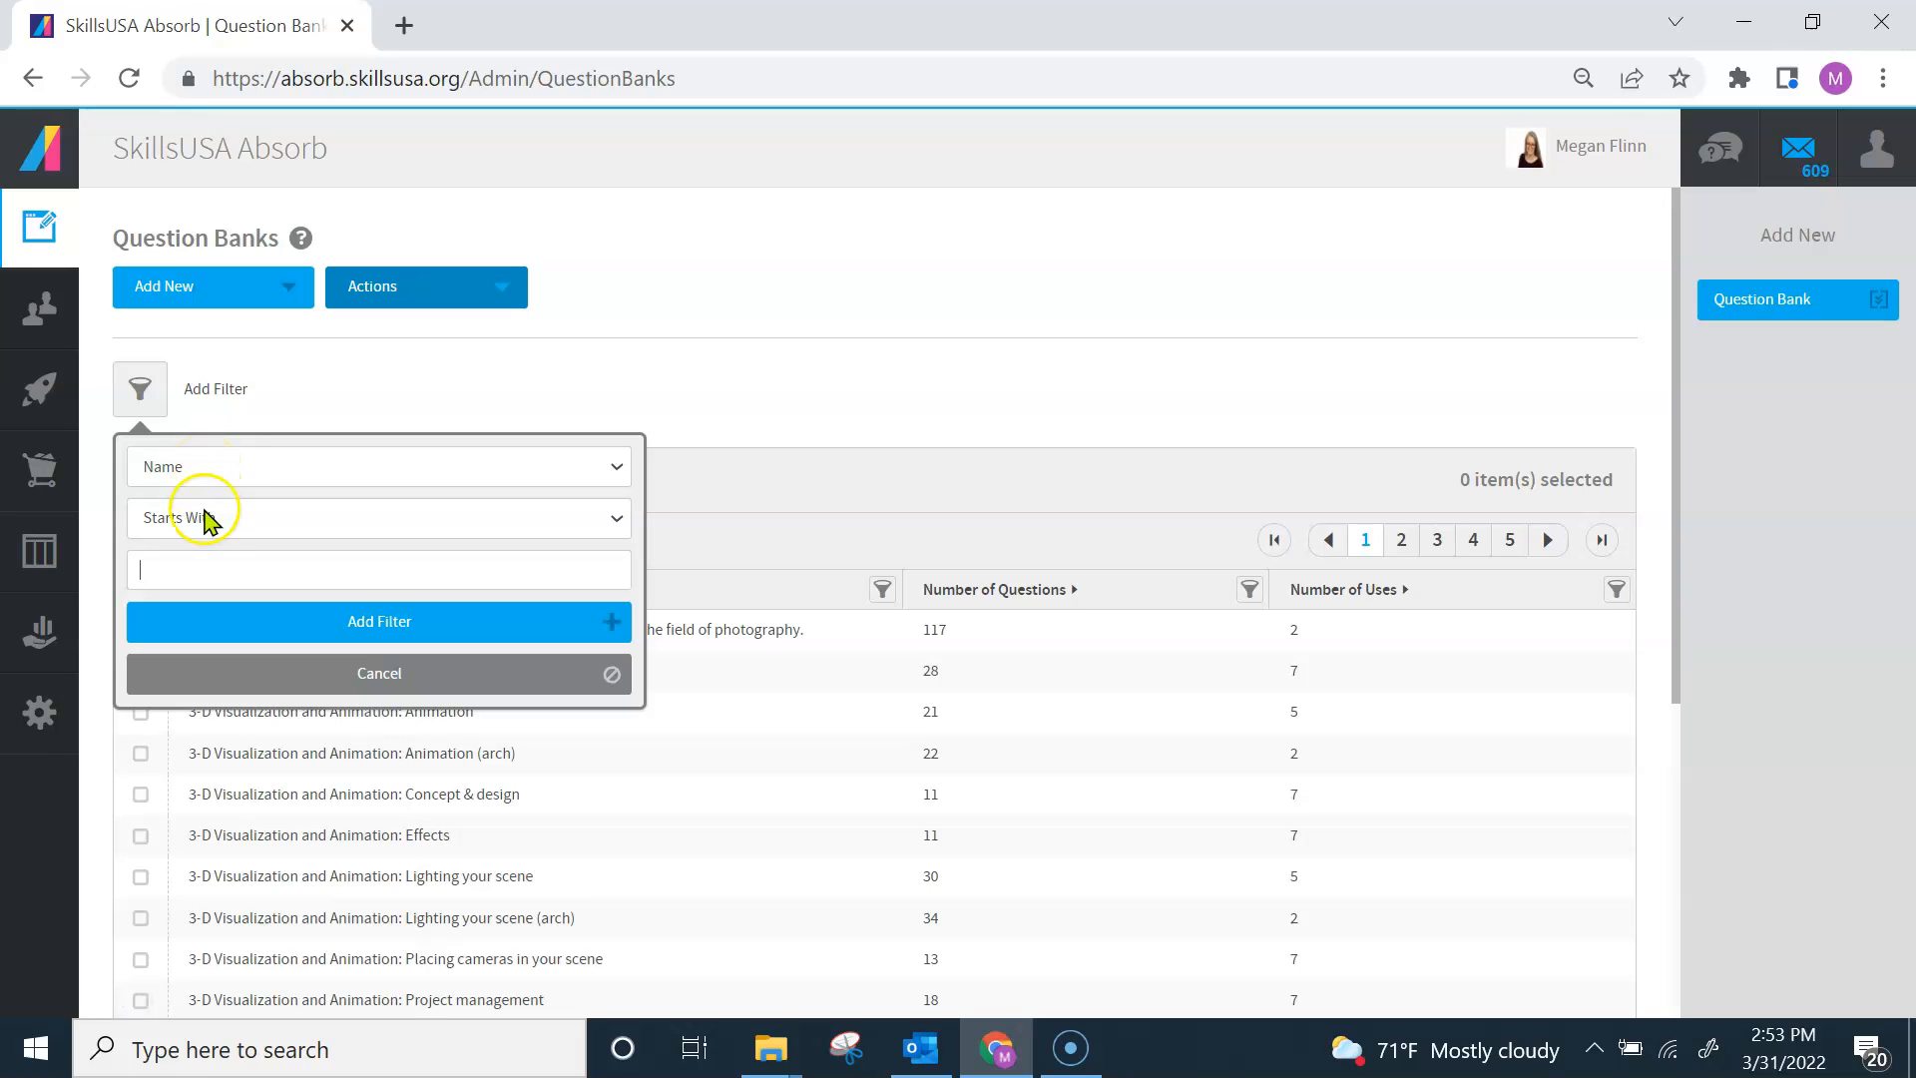
click(199, 571)
text(C)
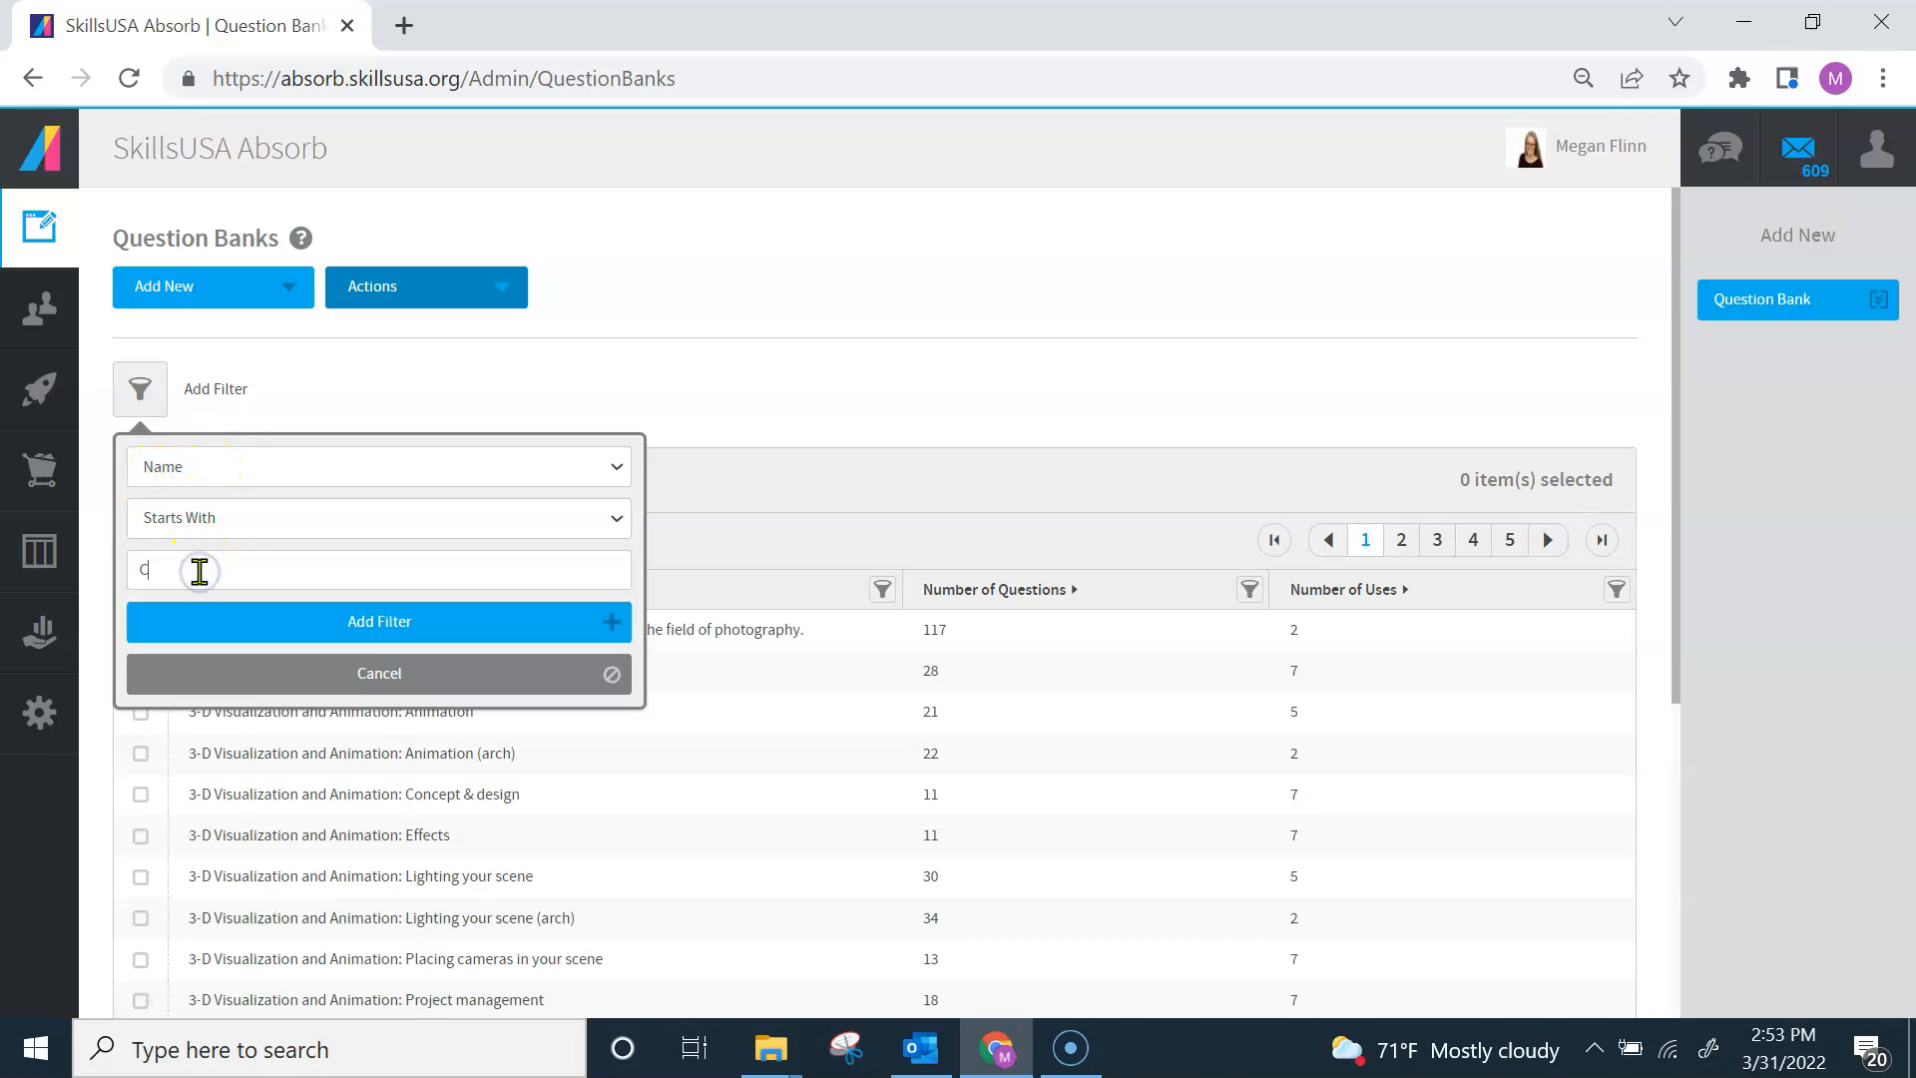
text(arpentry)
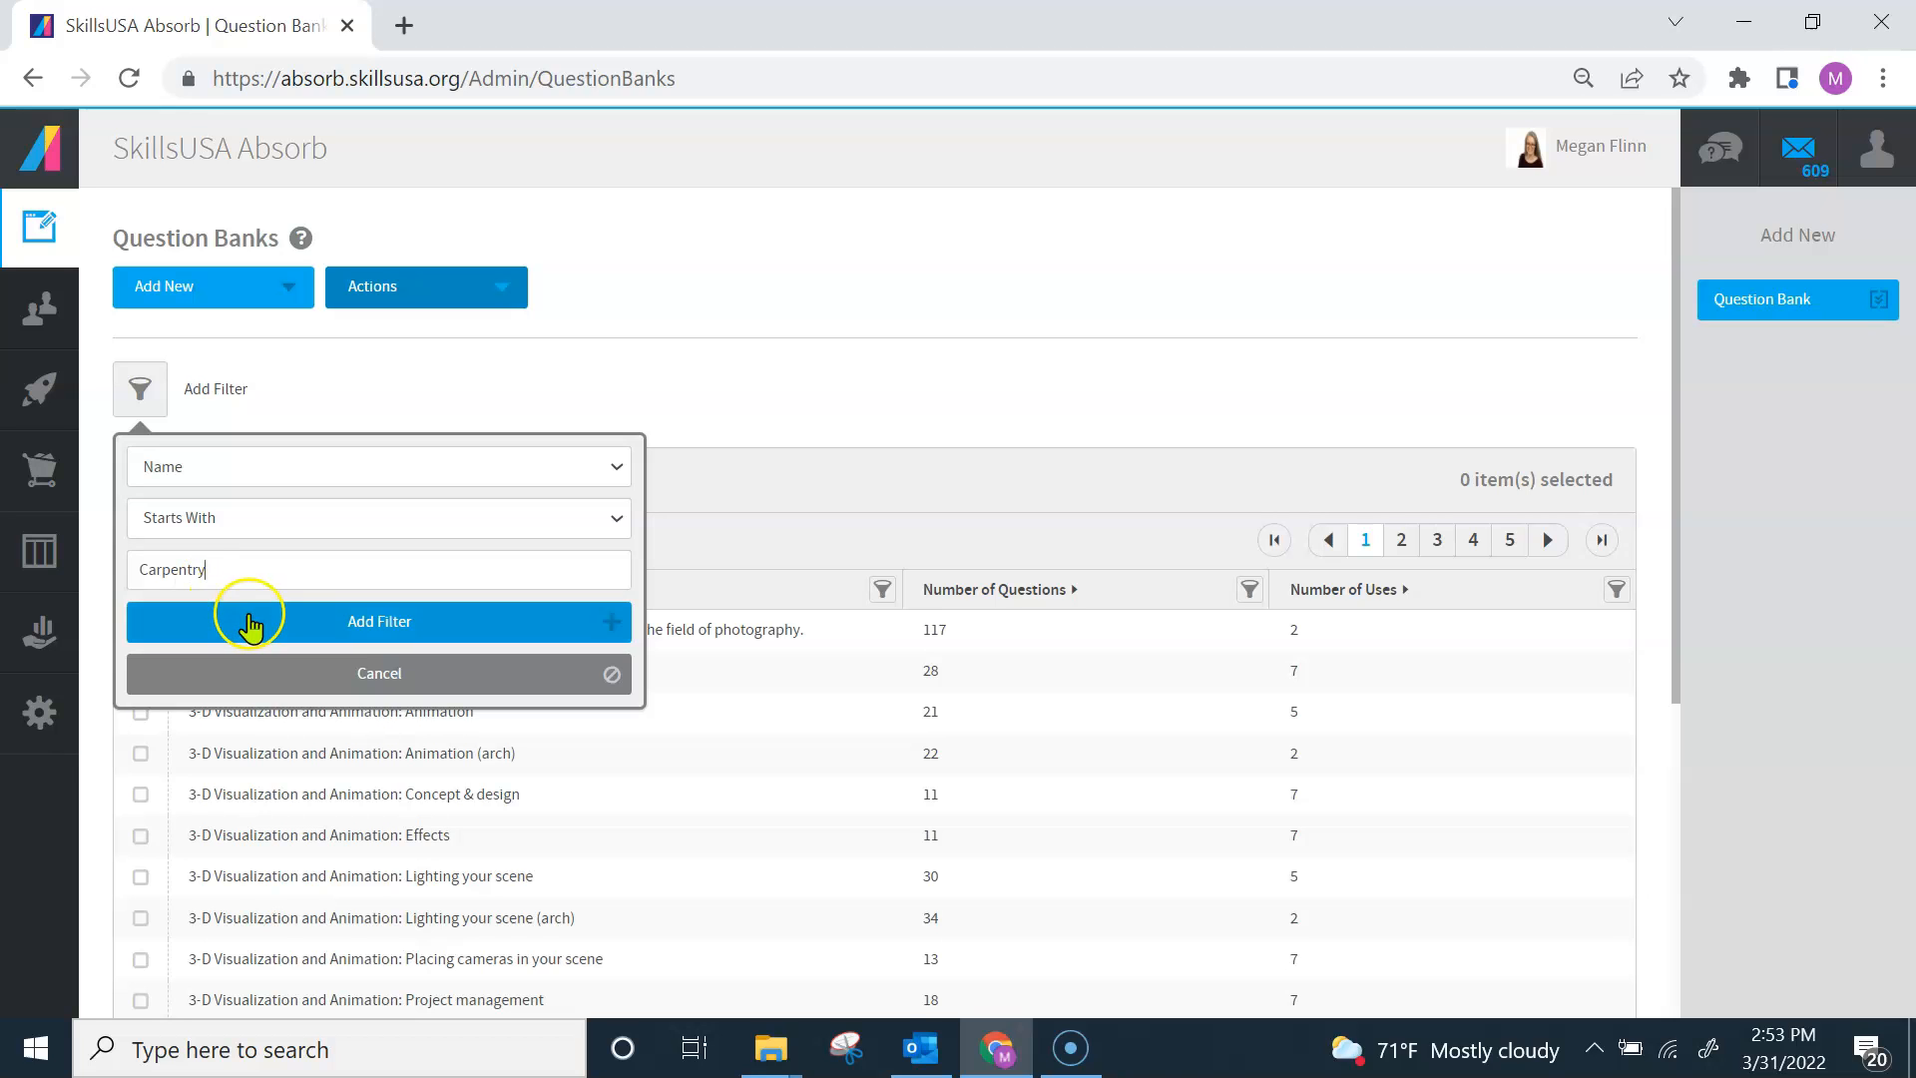
click(250, 623)
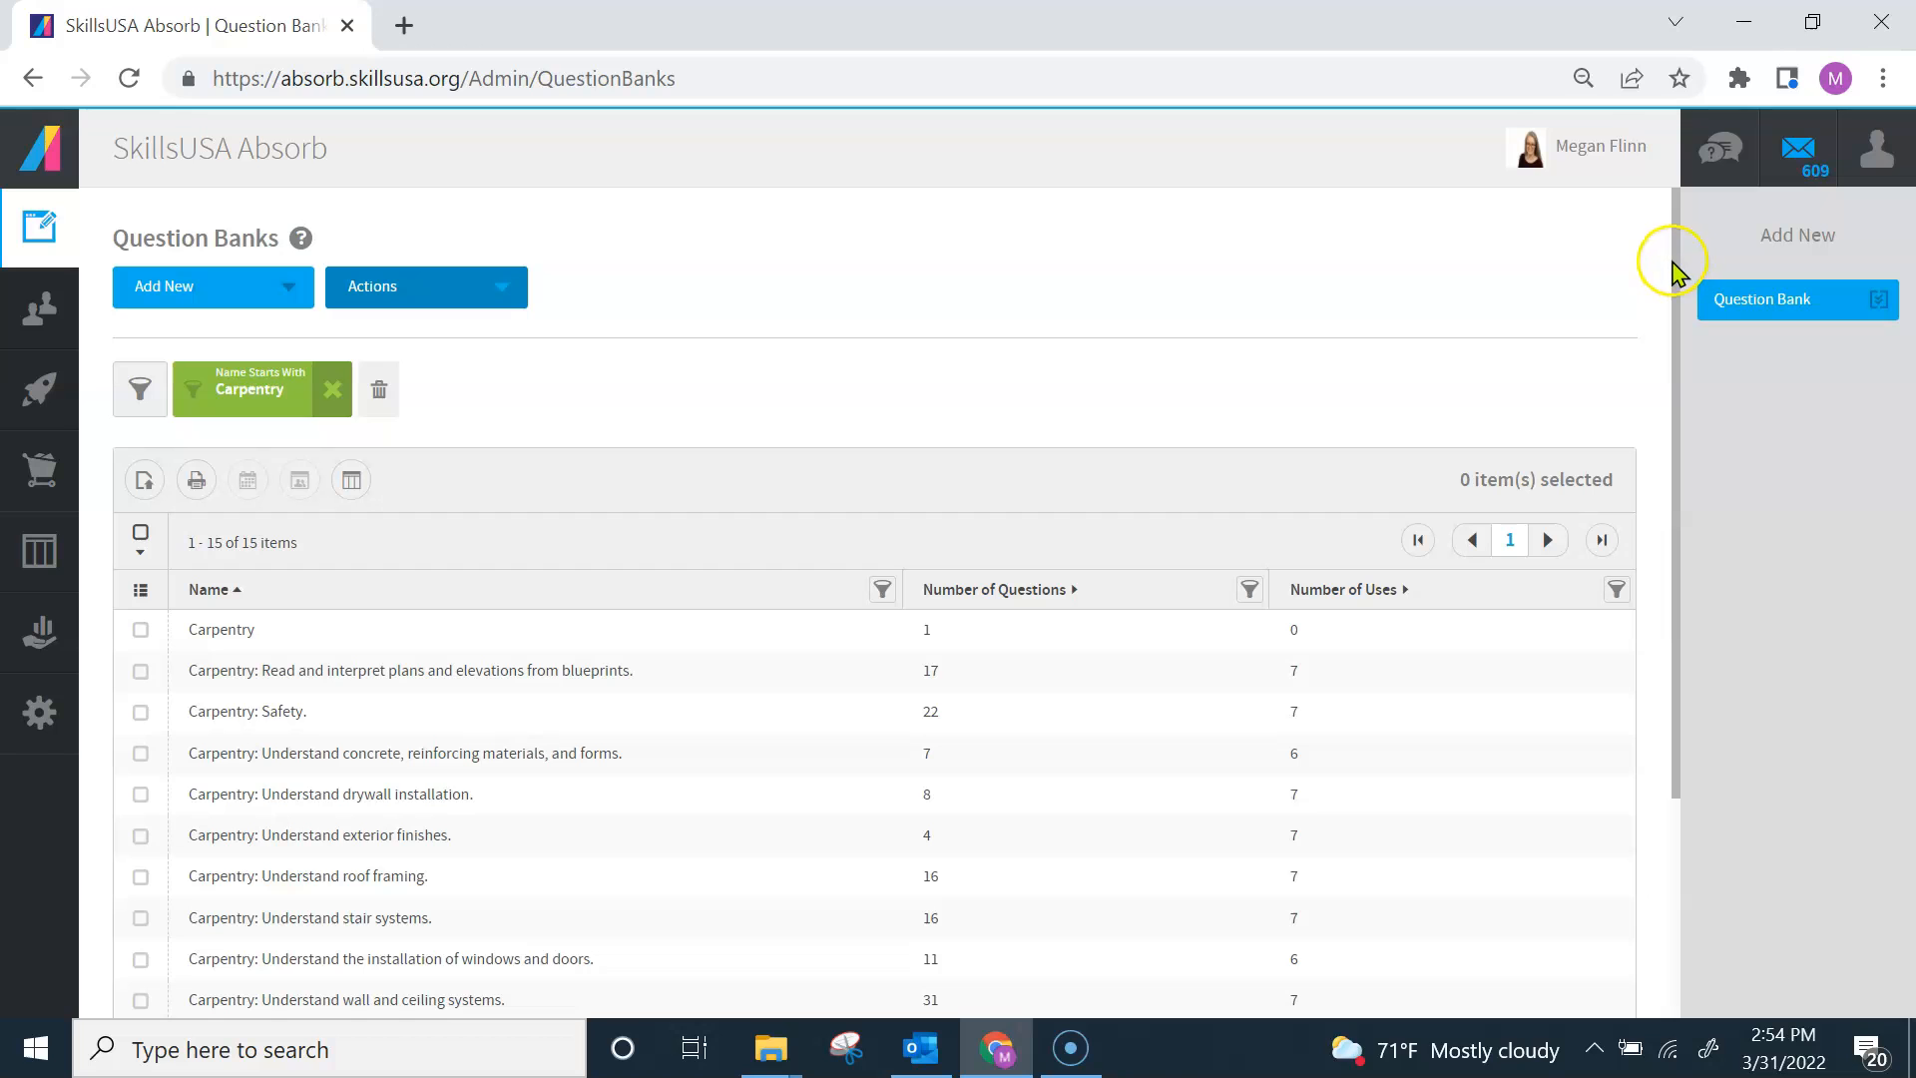
drag(1678, 267, 1695, 446)
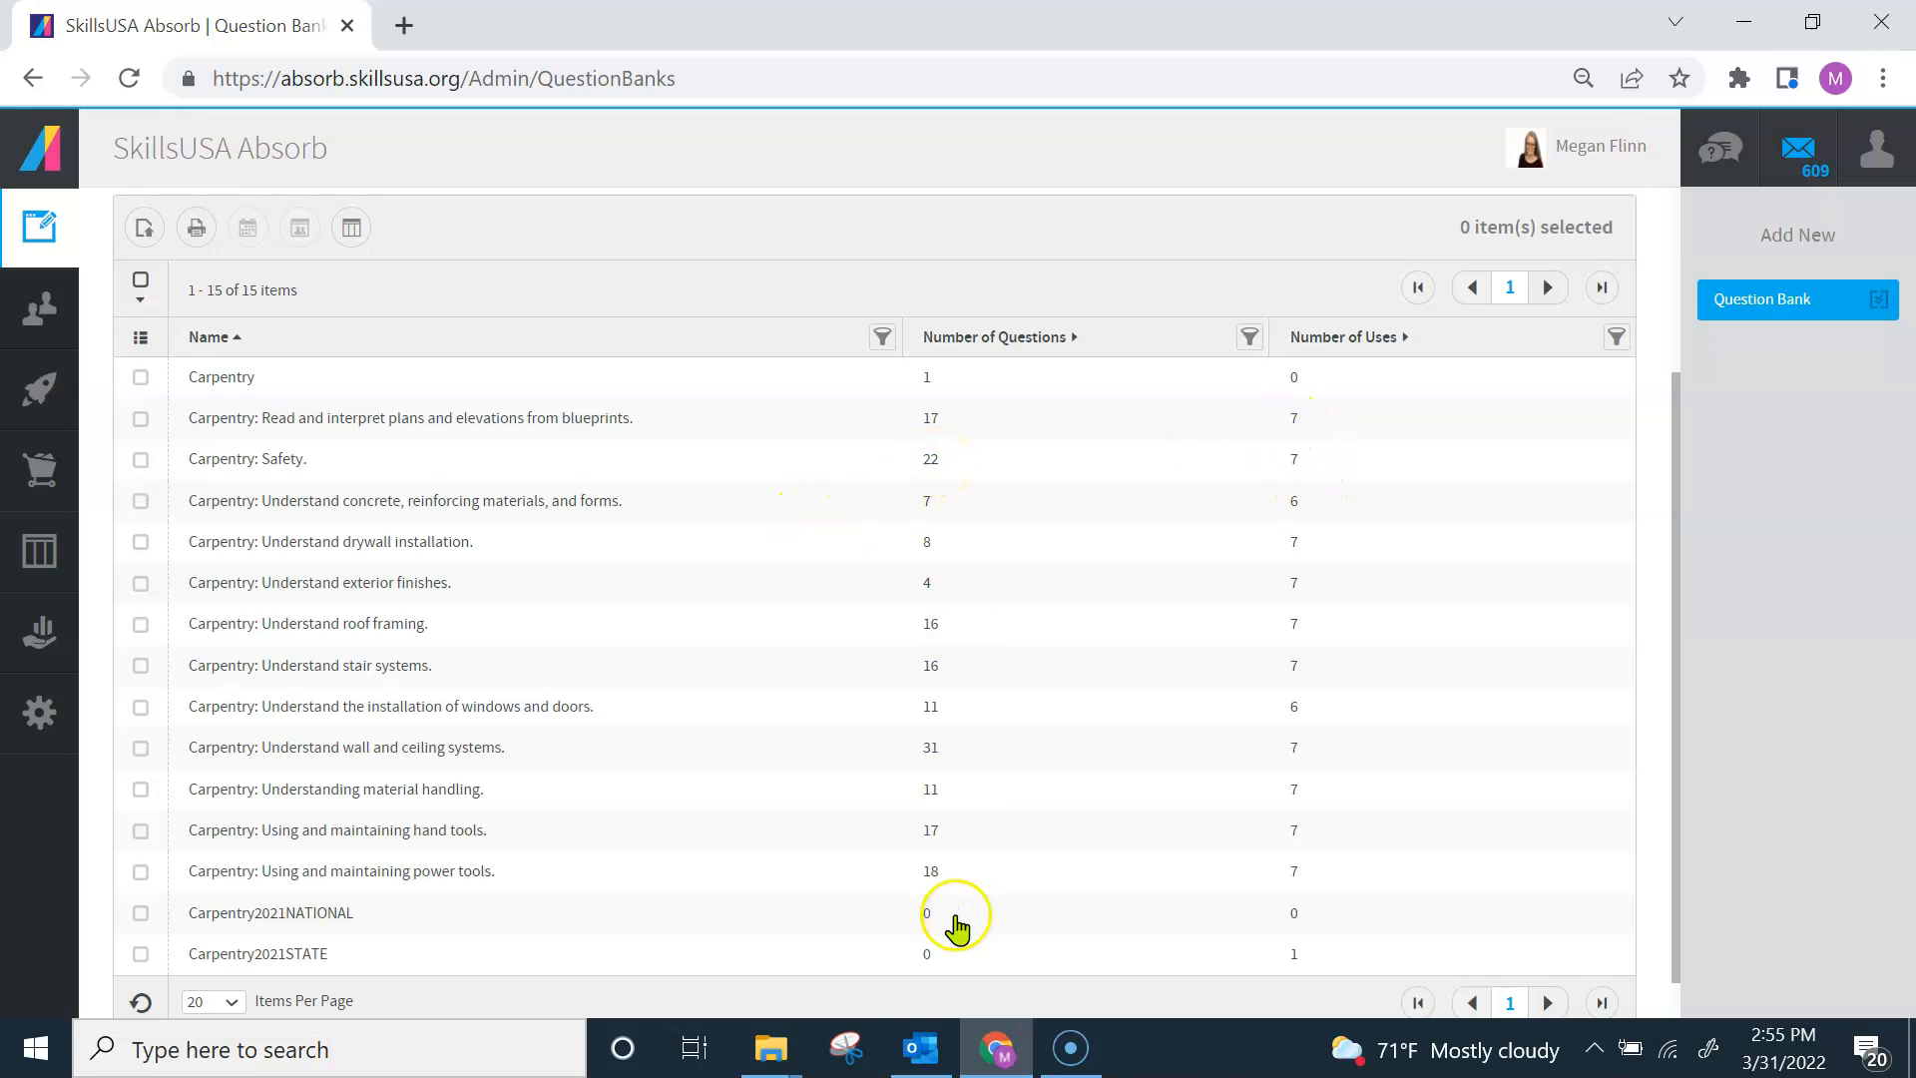
Switch to Outlook to check the reported question wording in the Carpentry exam email, and return to the Absorb question banks in Chrome
click(920, 1047)
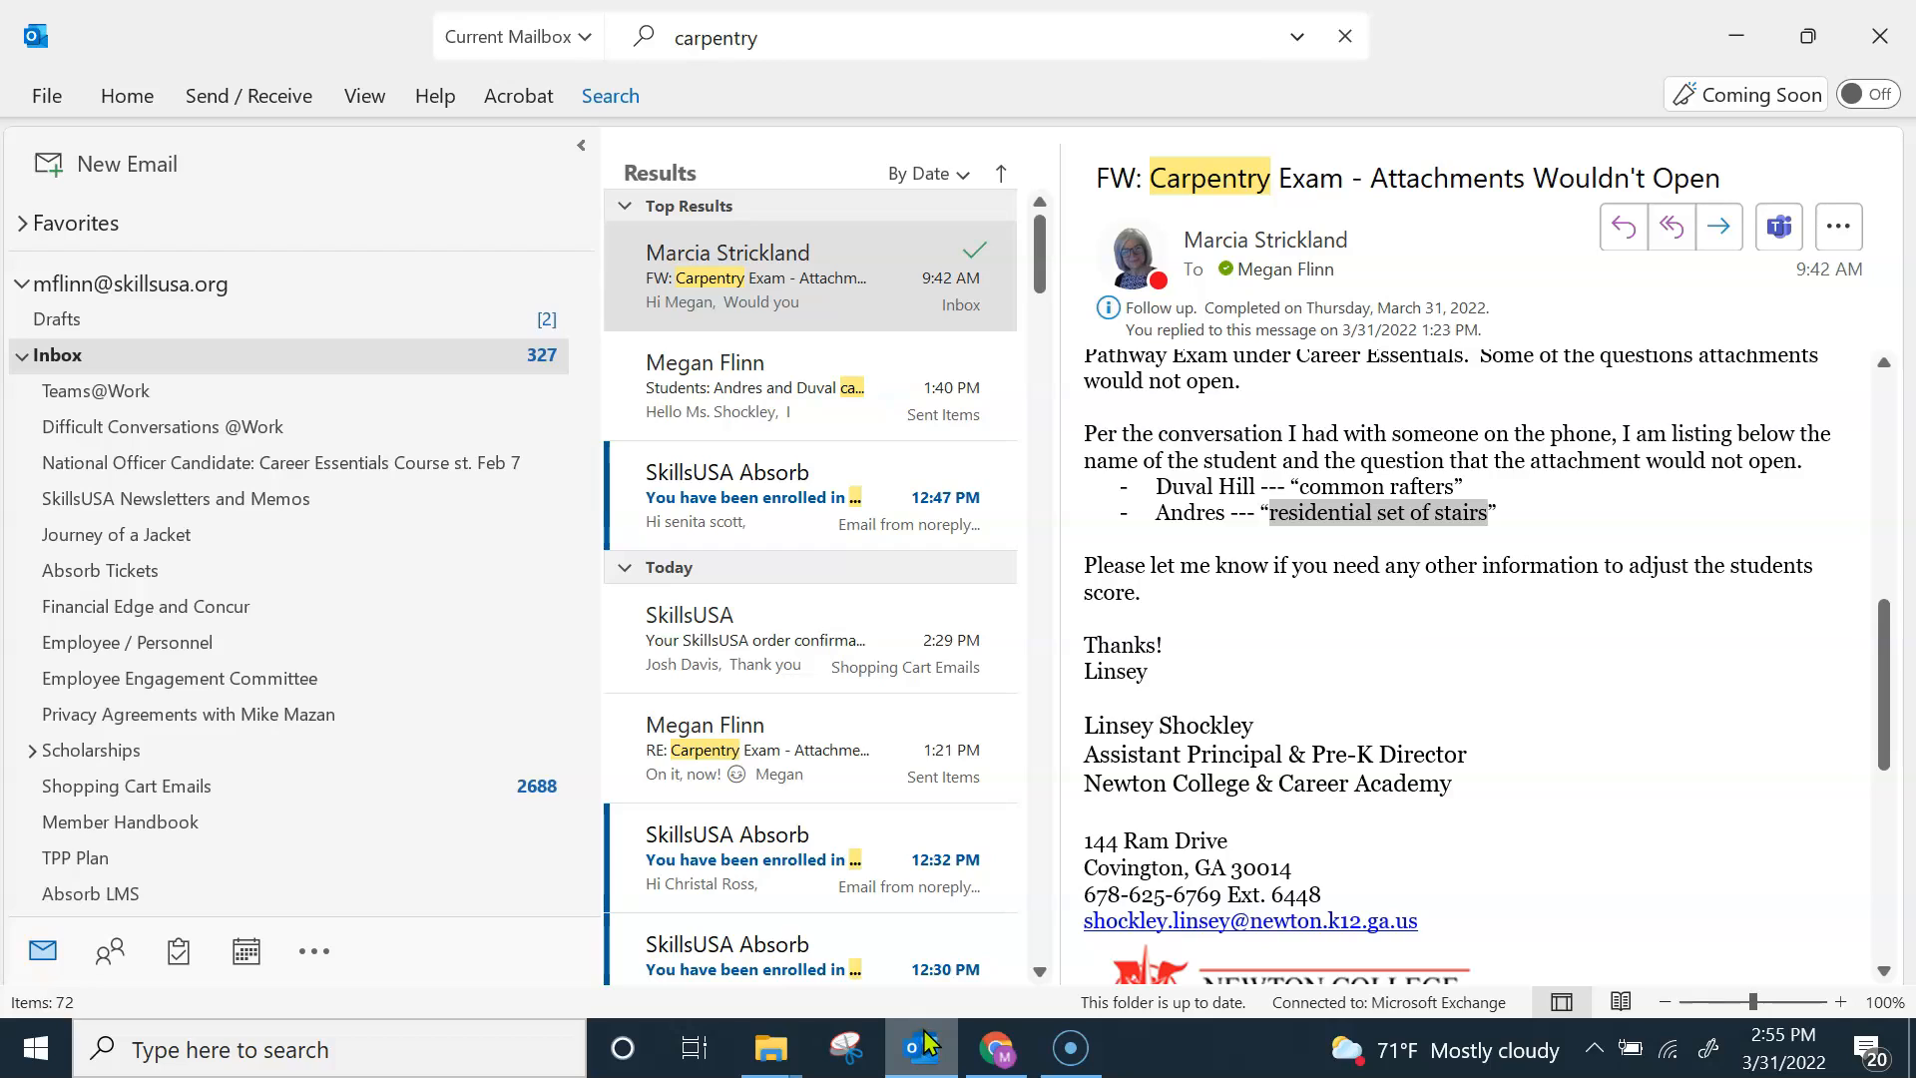
click(1491, 511)
drag(1491, 511, 1285, 521)
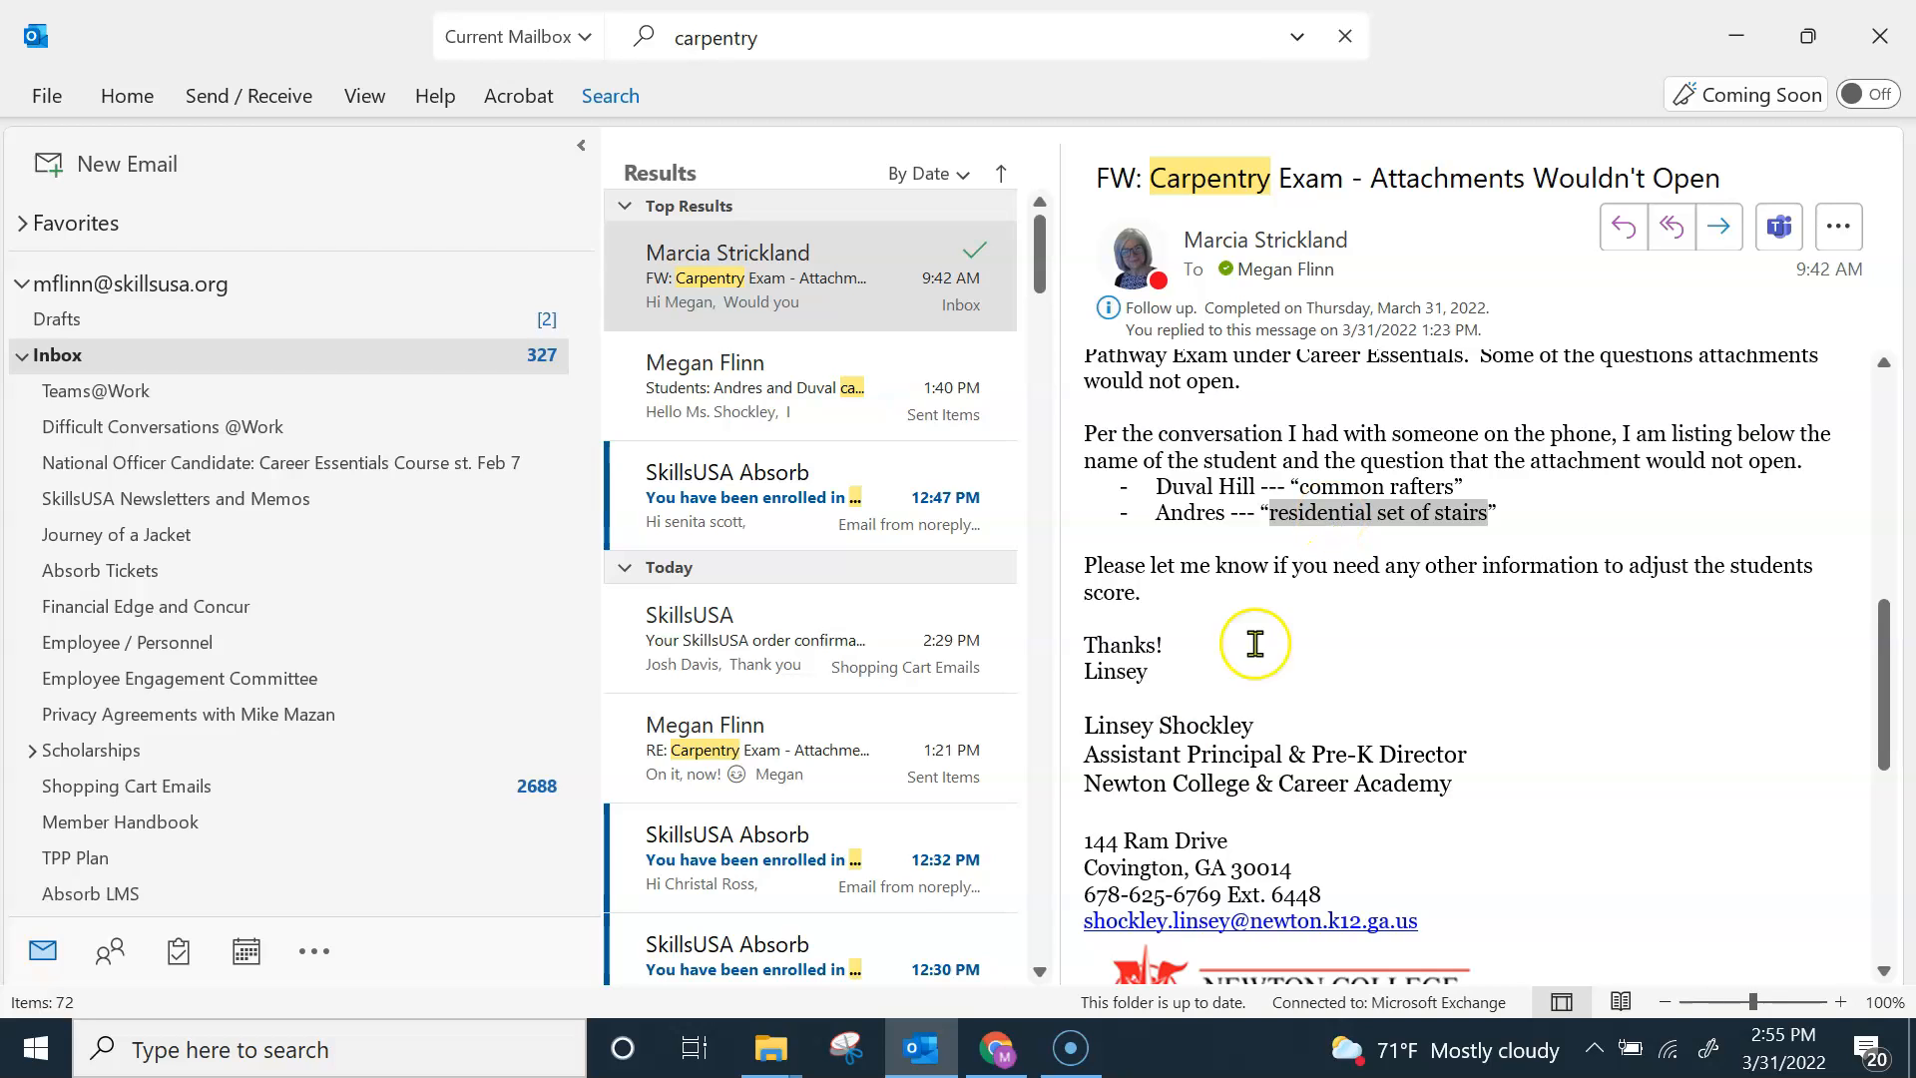
click(995, 1048)
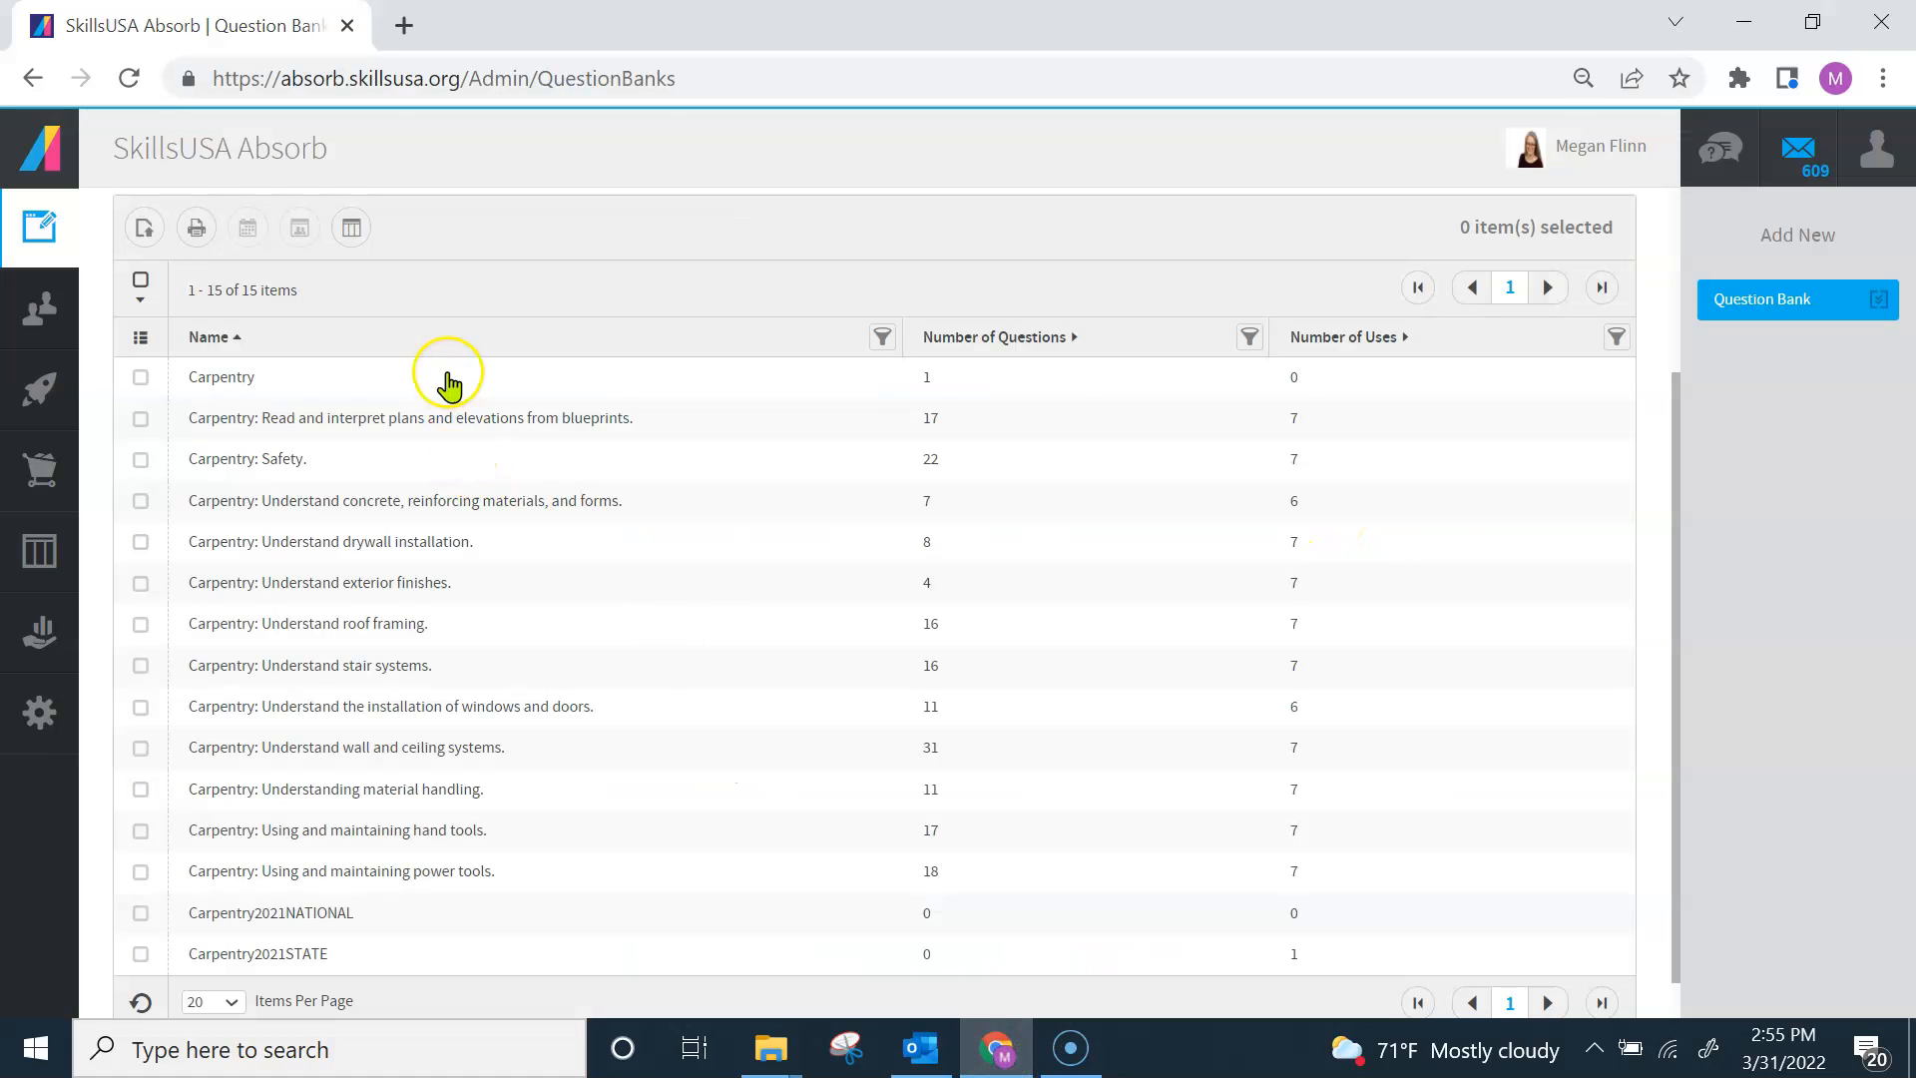
Open the "Carpentry" question bank, expand its test question to view the details, and leave without saving
click(140, 377)
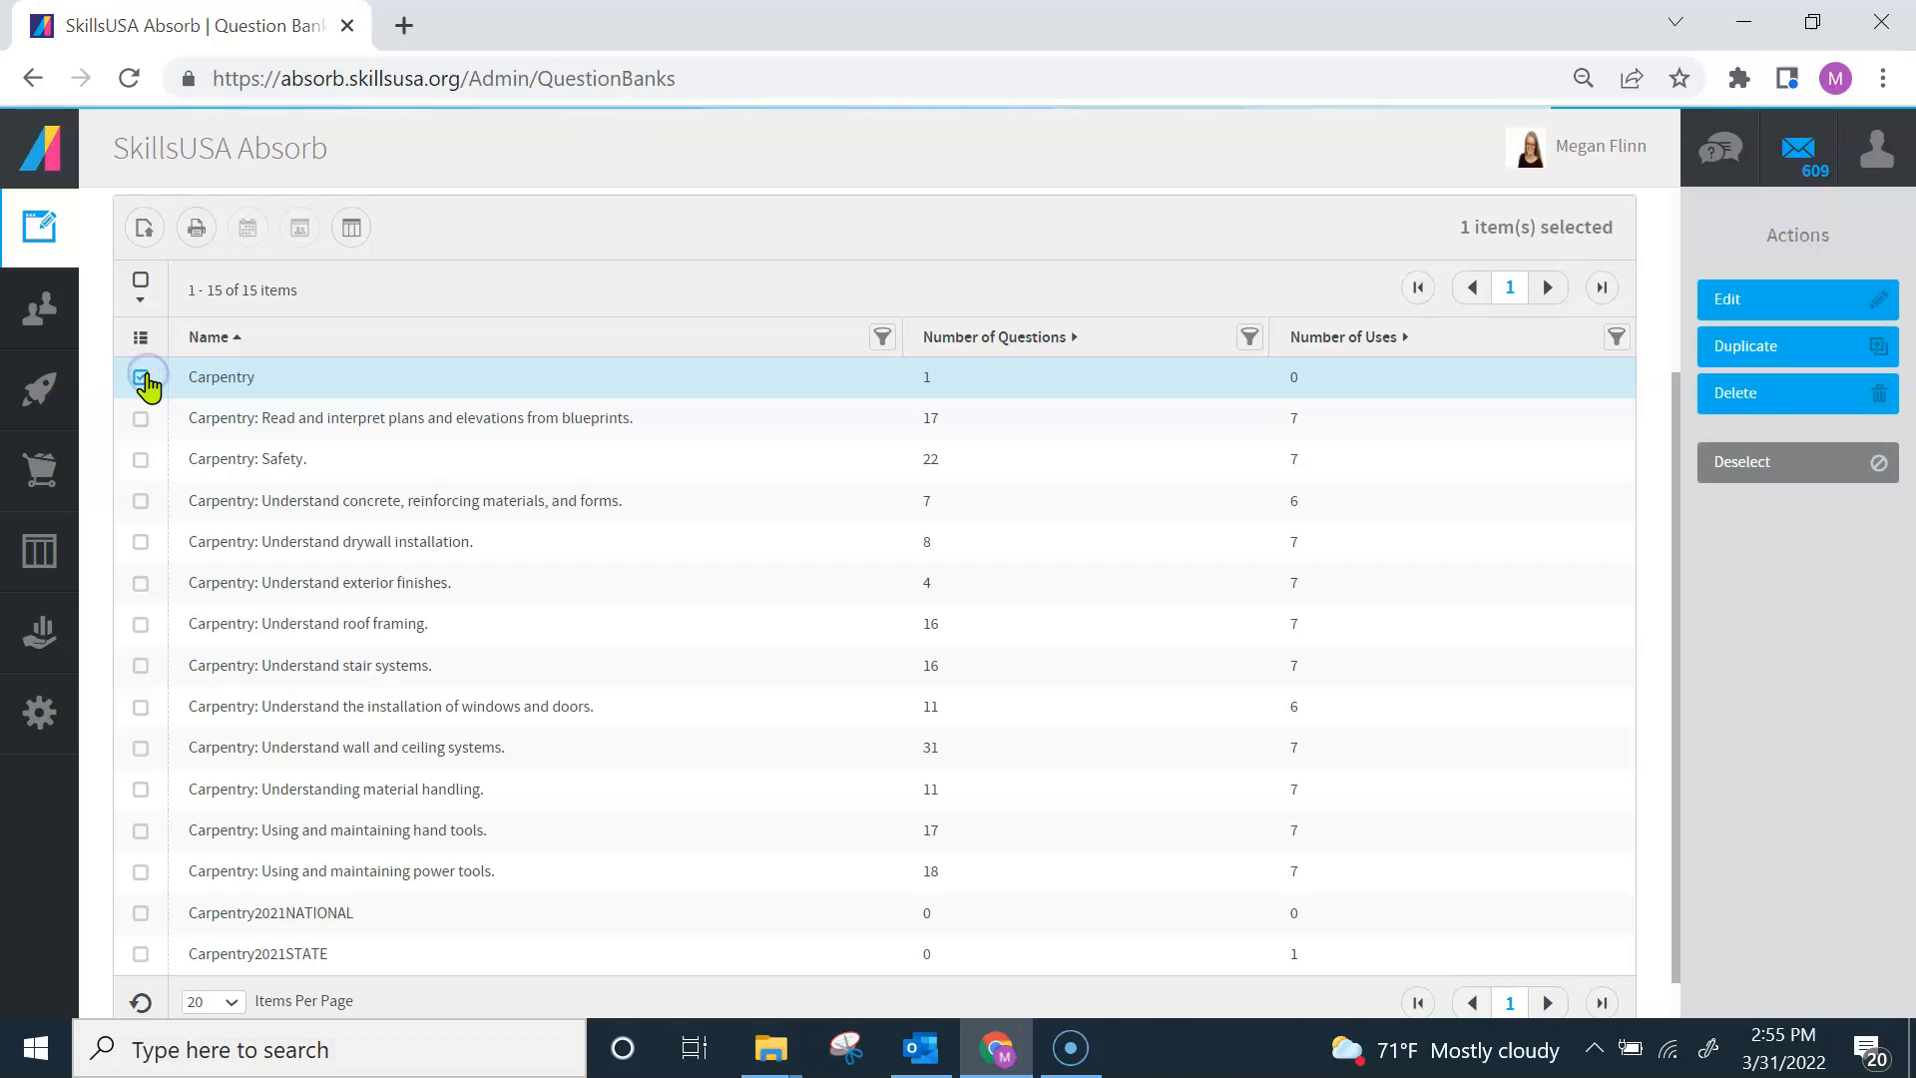
click(1869, 296)
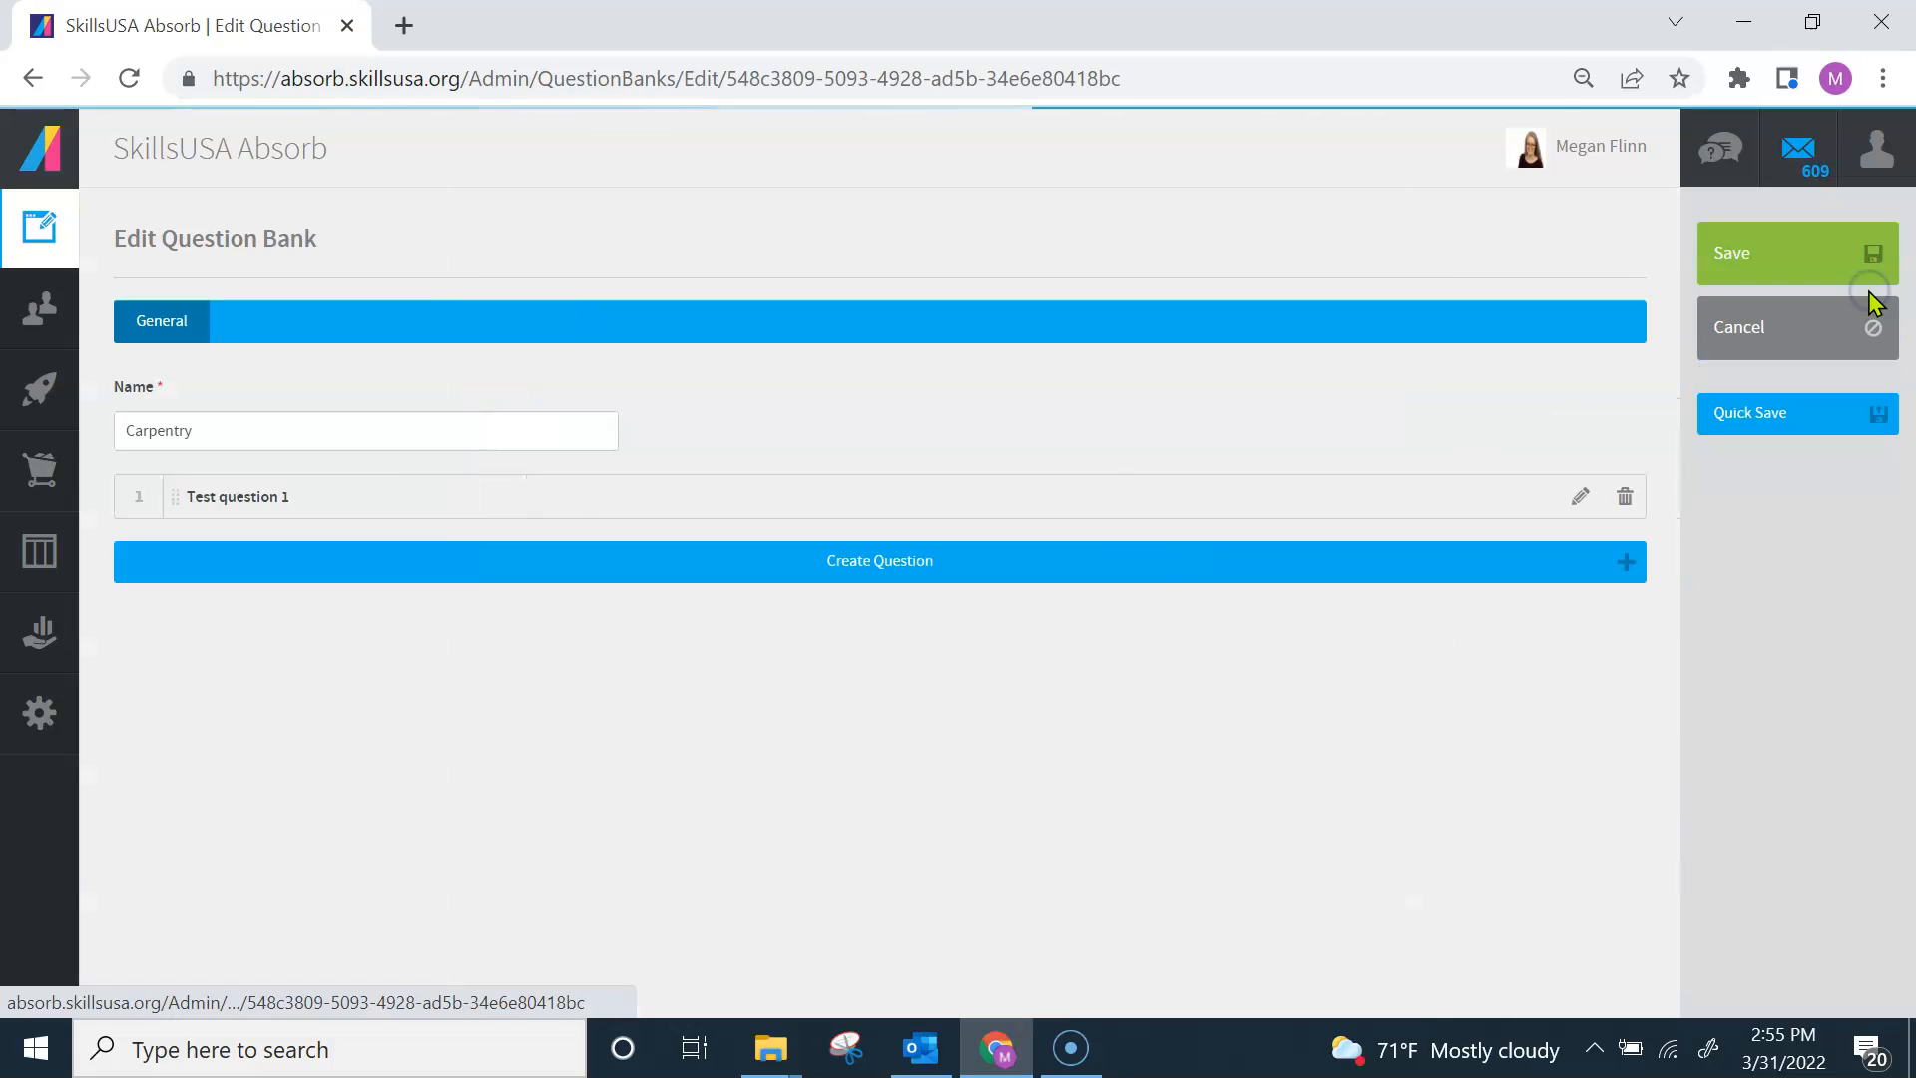
click(1594, 496)
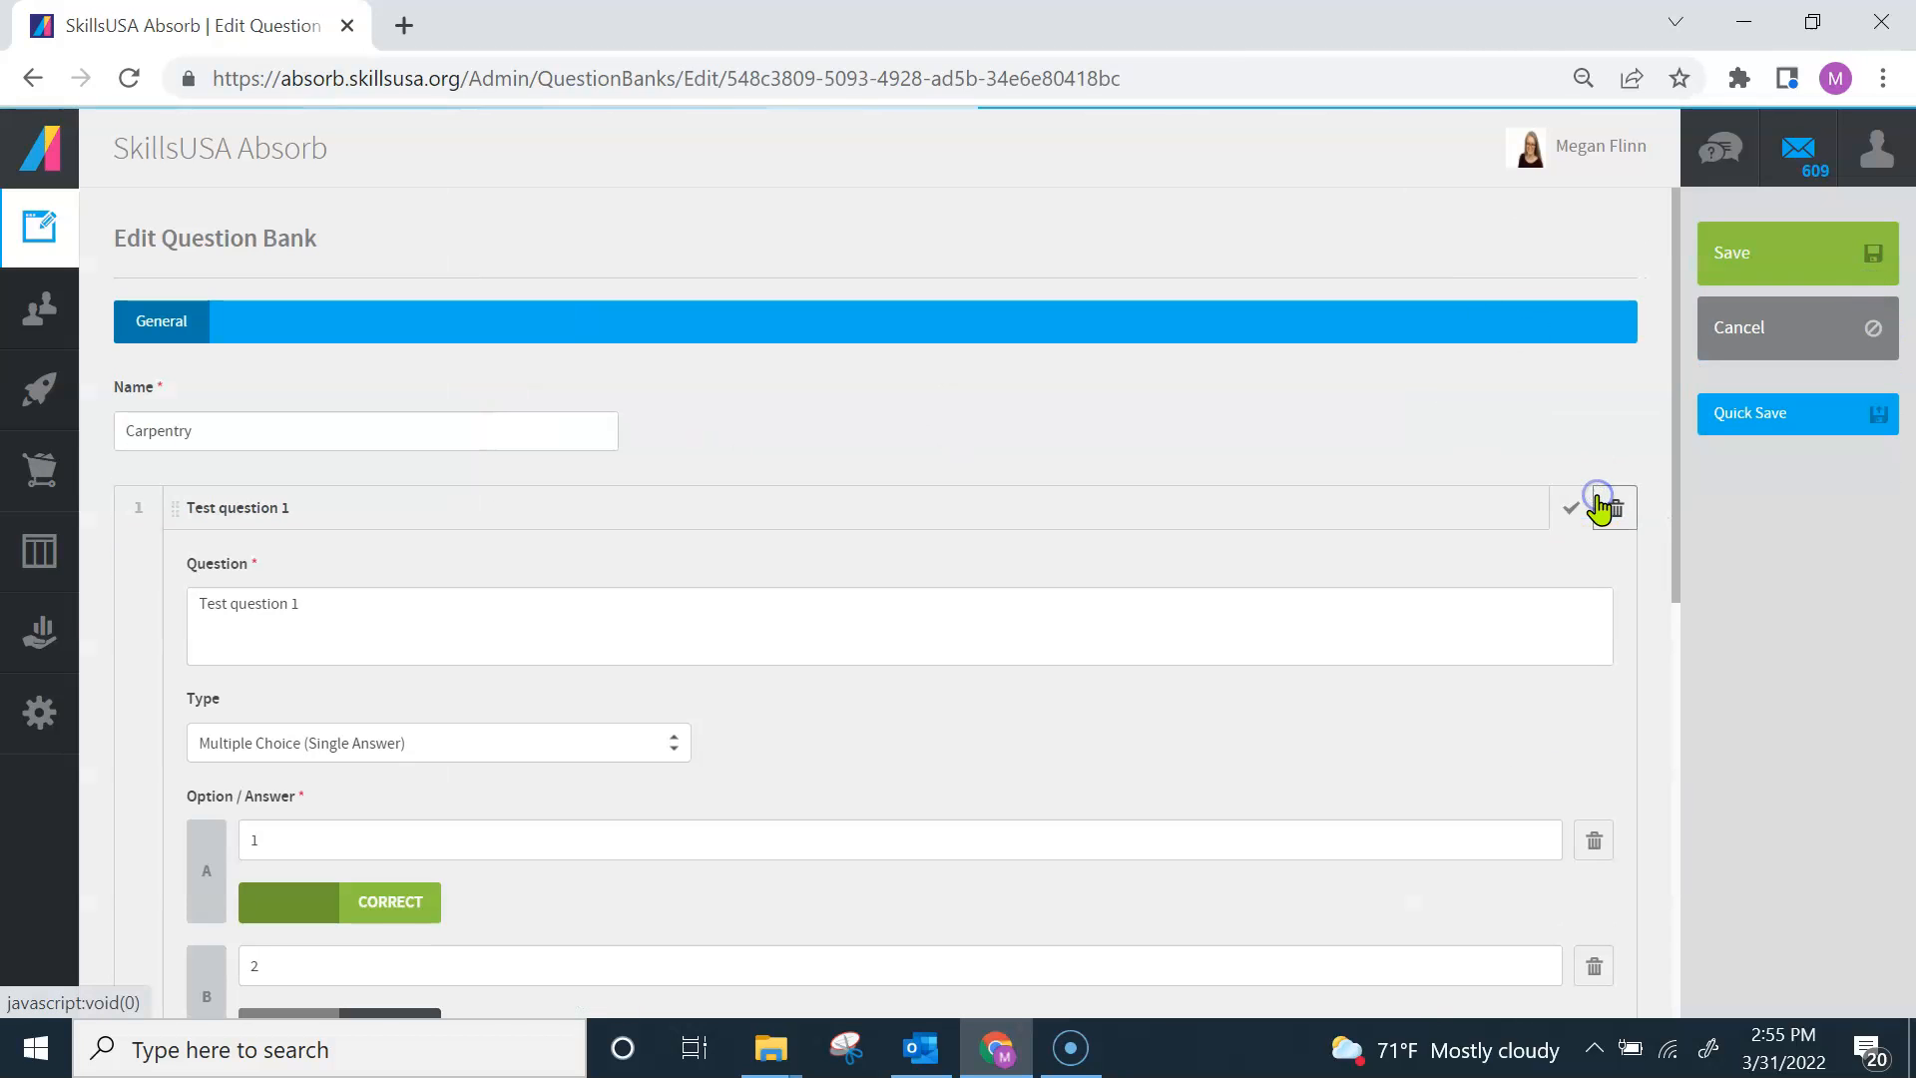
click(1754, 340)
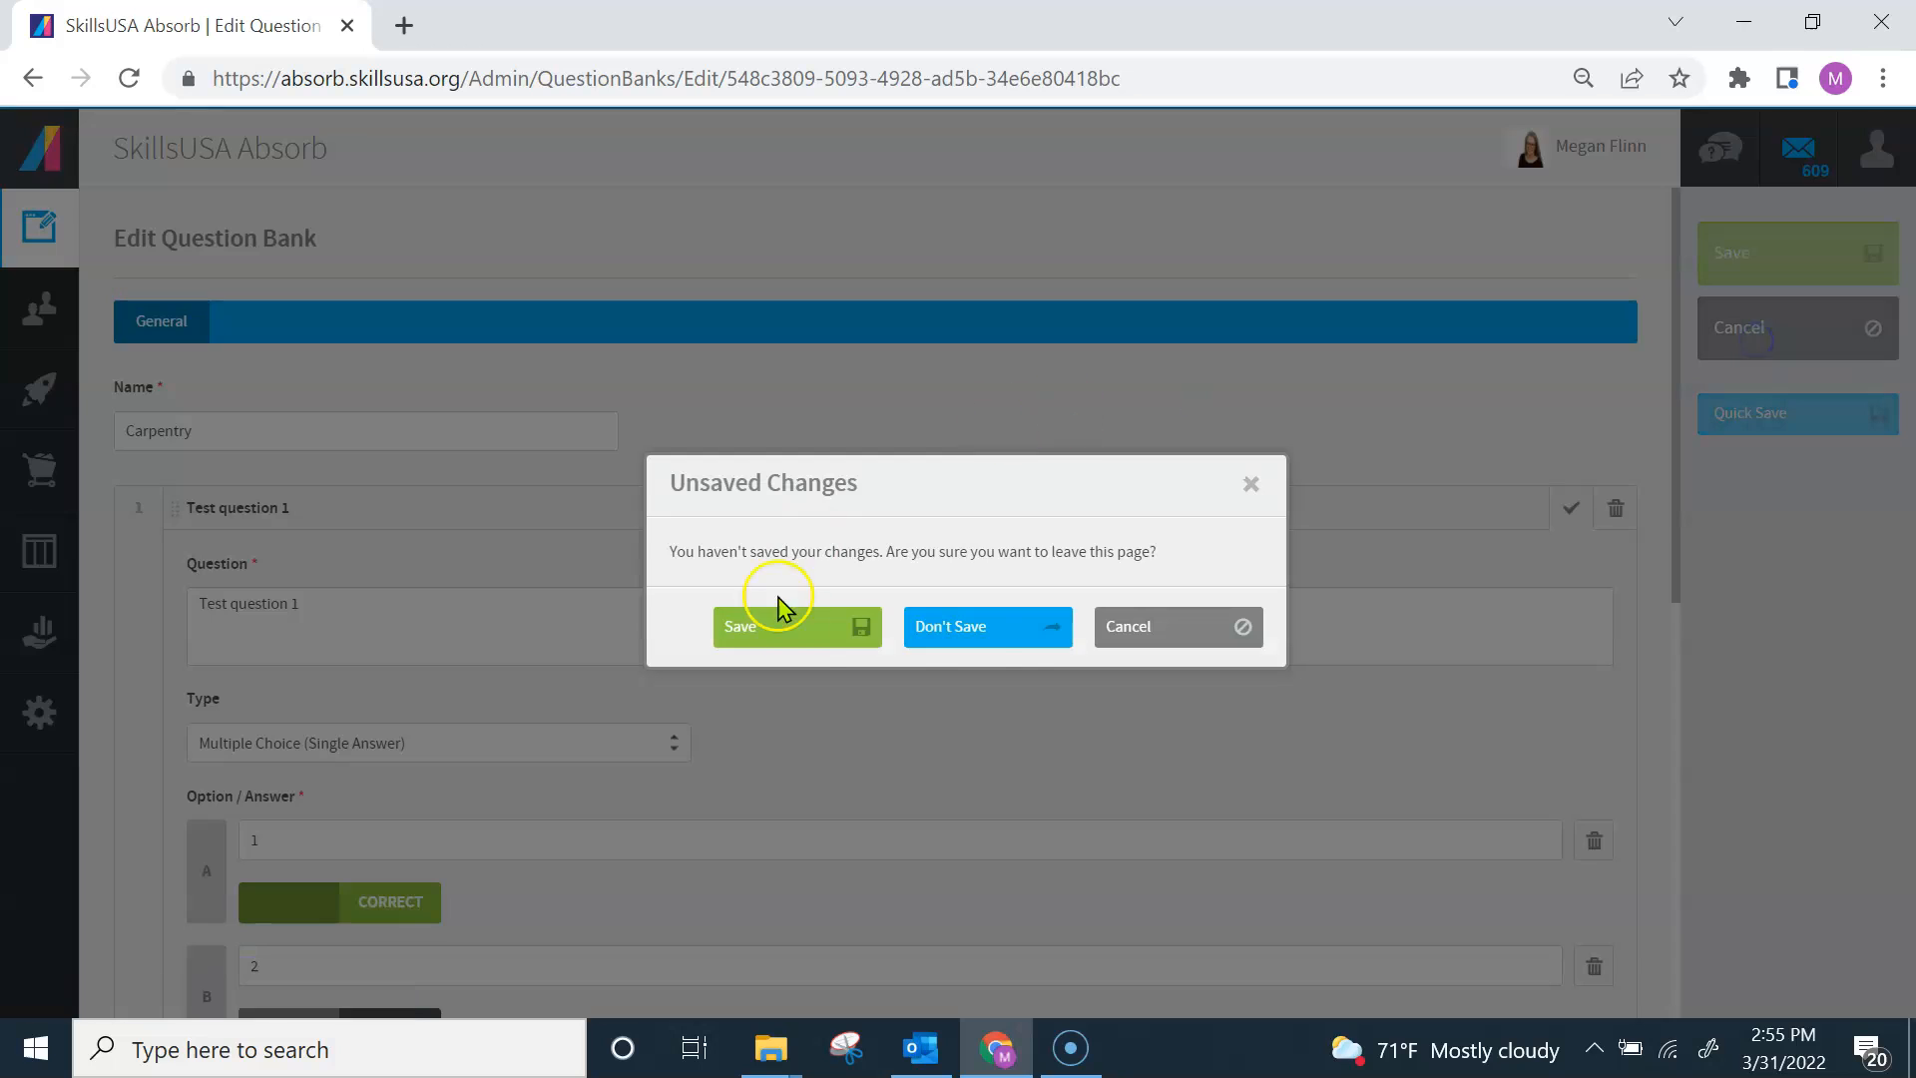
click(994, 641)
Open "Carpentry: Read and interpret plans and elevations from blueprints.", examine the details and attachments of its first four questions, and leave without saving
click(141, 630)
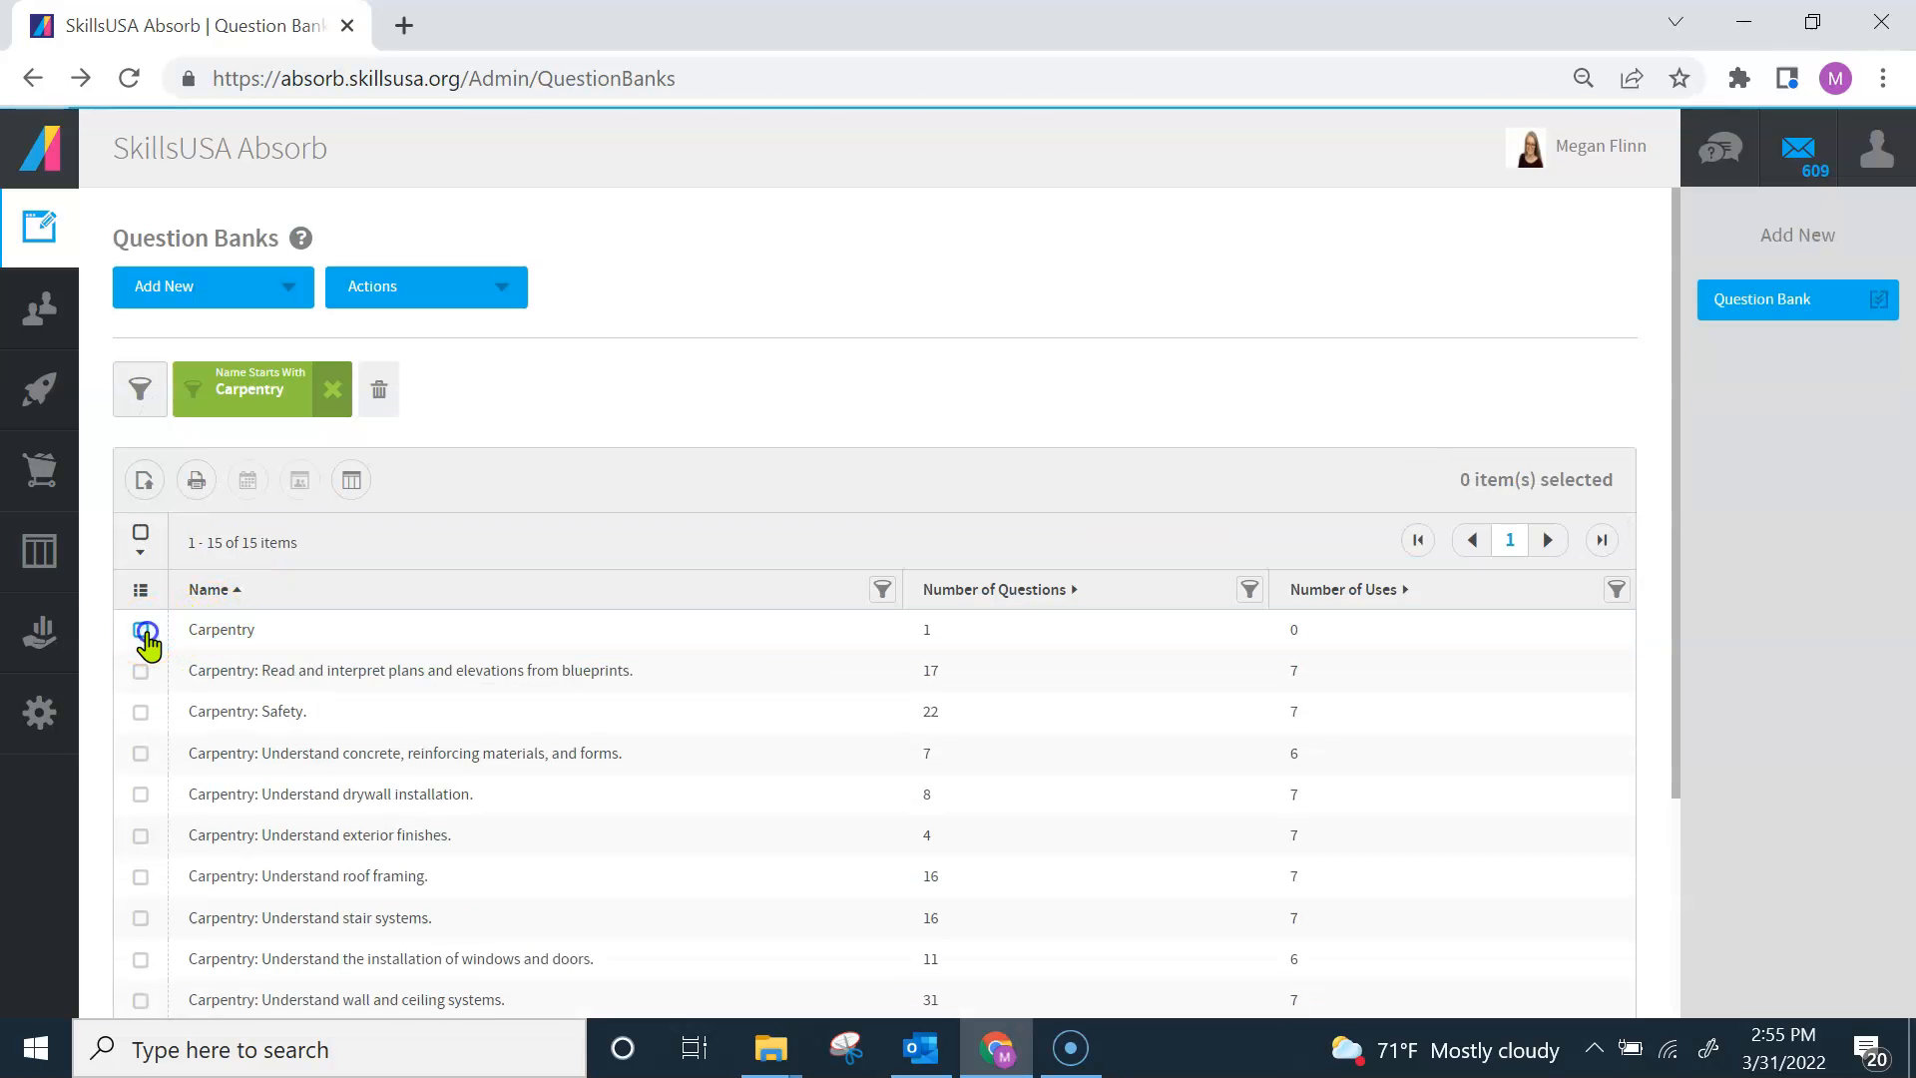
click(140, 671)
click(1826, 305)
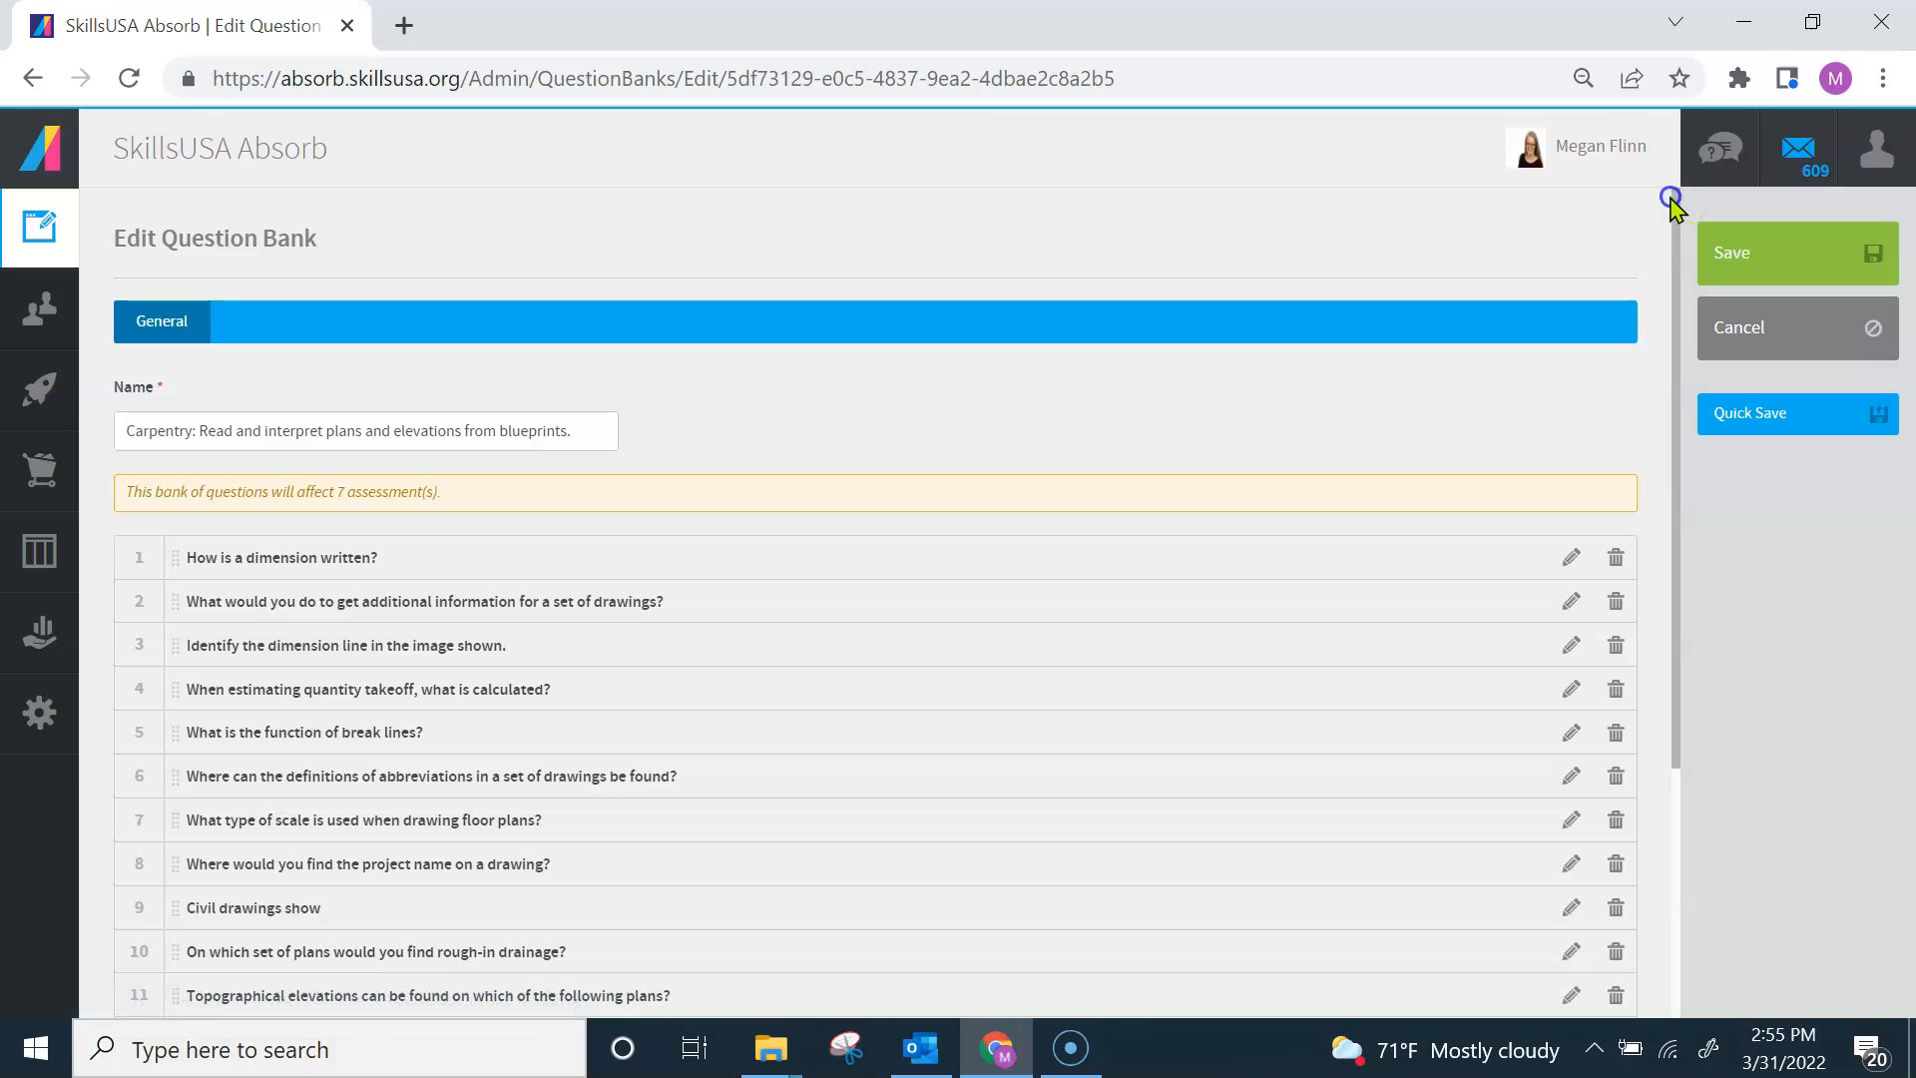
click(1569, 557)
drag(1680, 204, 1728, 607)
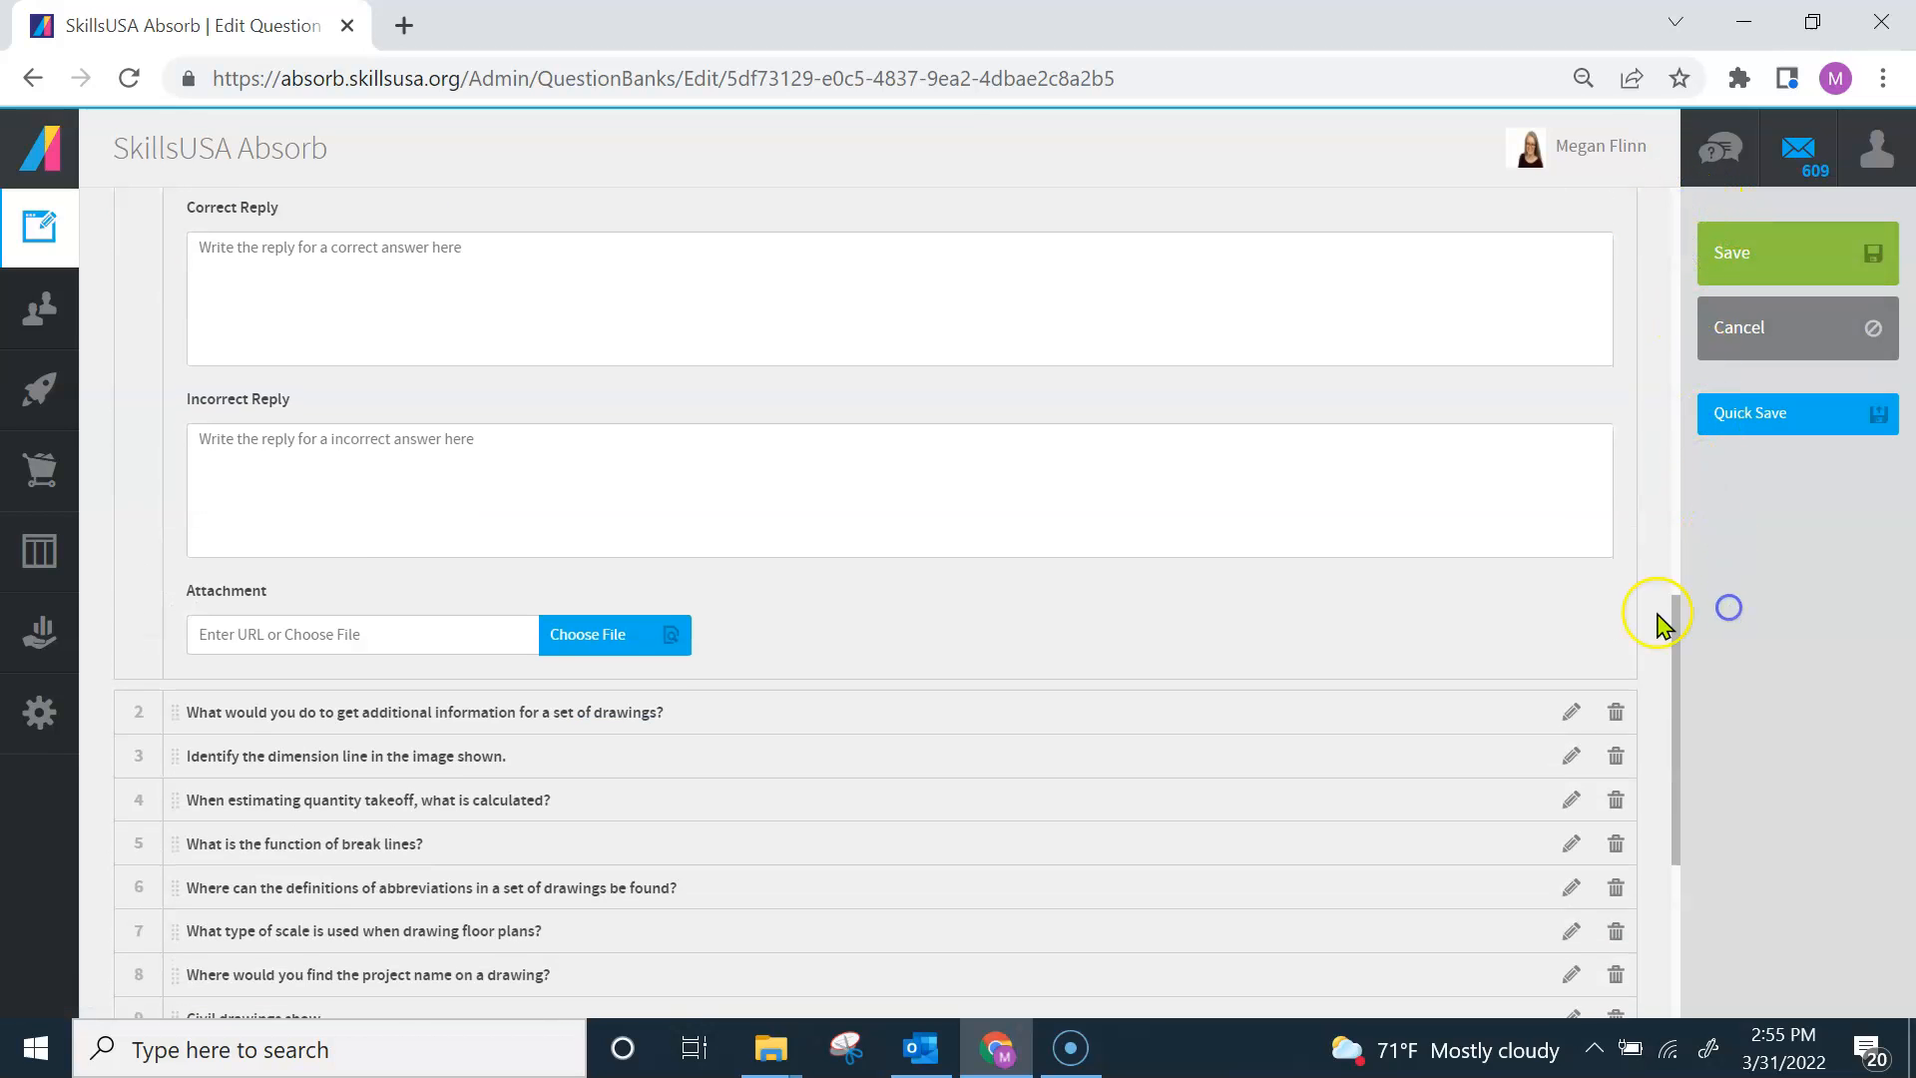
click(1572, 712)
drag(1679, 448, 1724, 753)
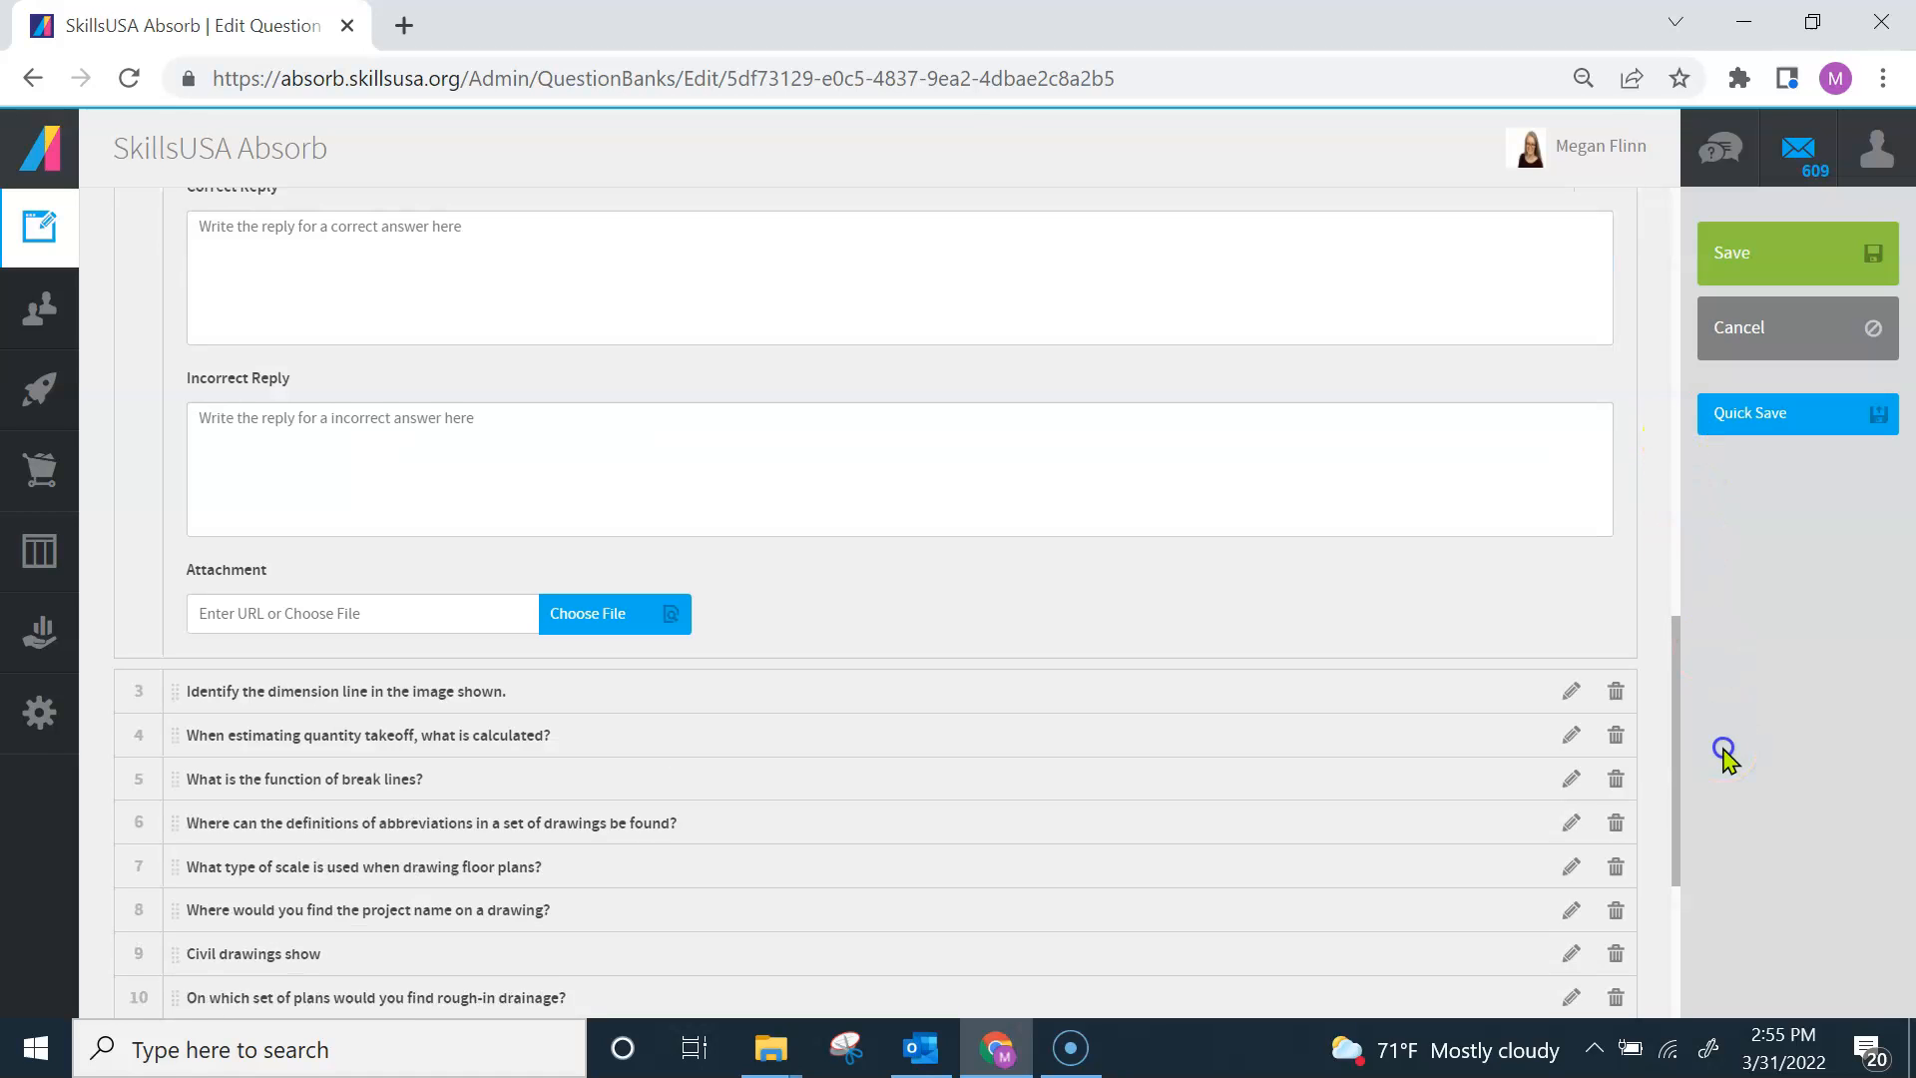
click(1564, 650)
drag(1676, 483, 1755, 816)
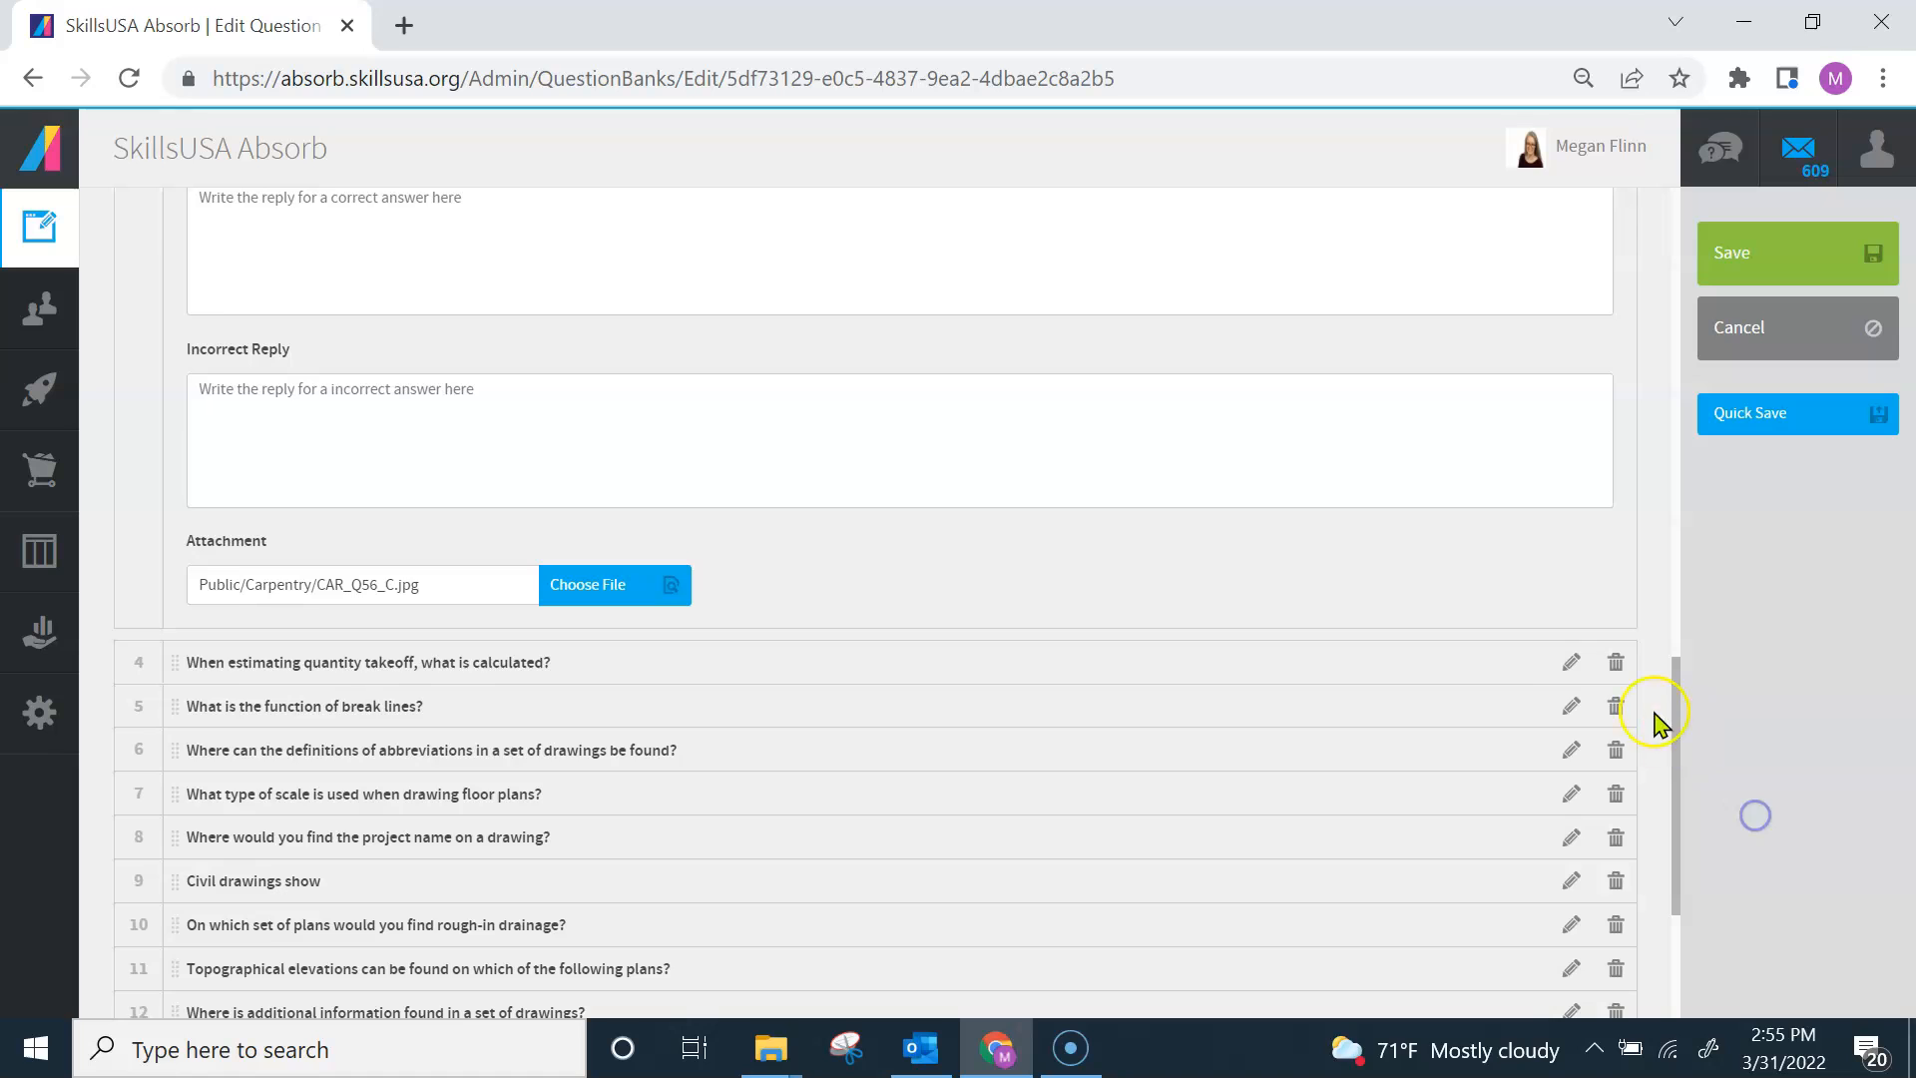
click(1567, 663)
drag(1676, 569, 1726, 860)
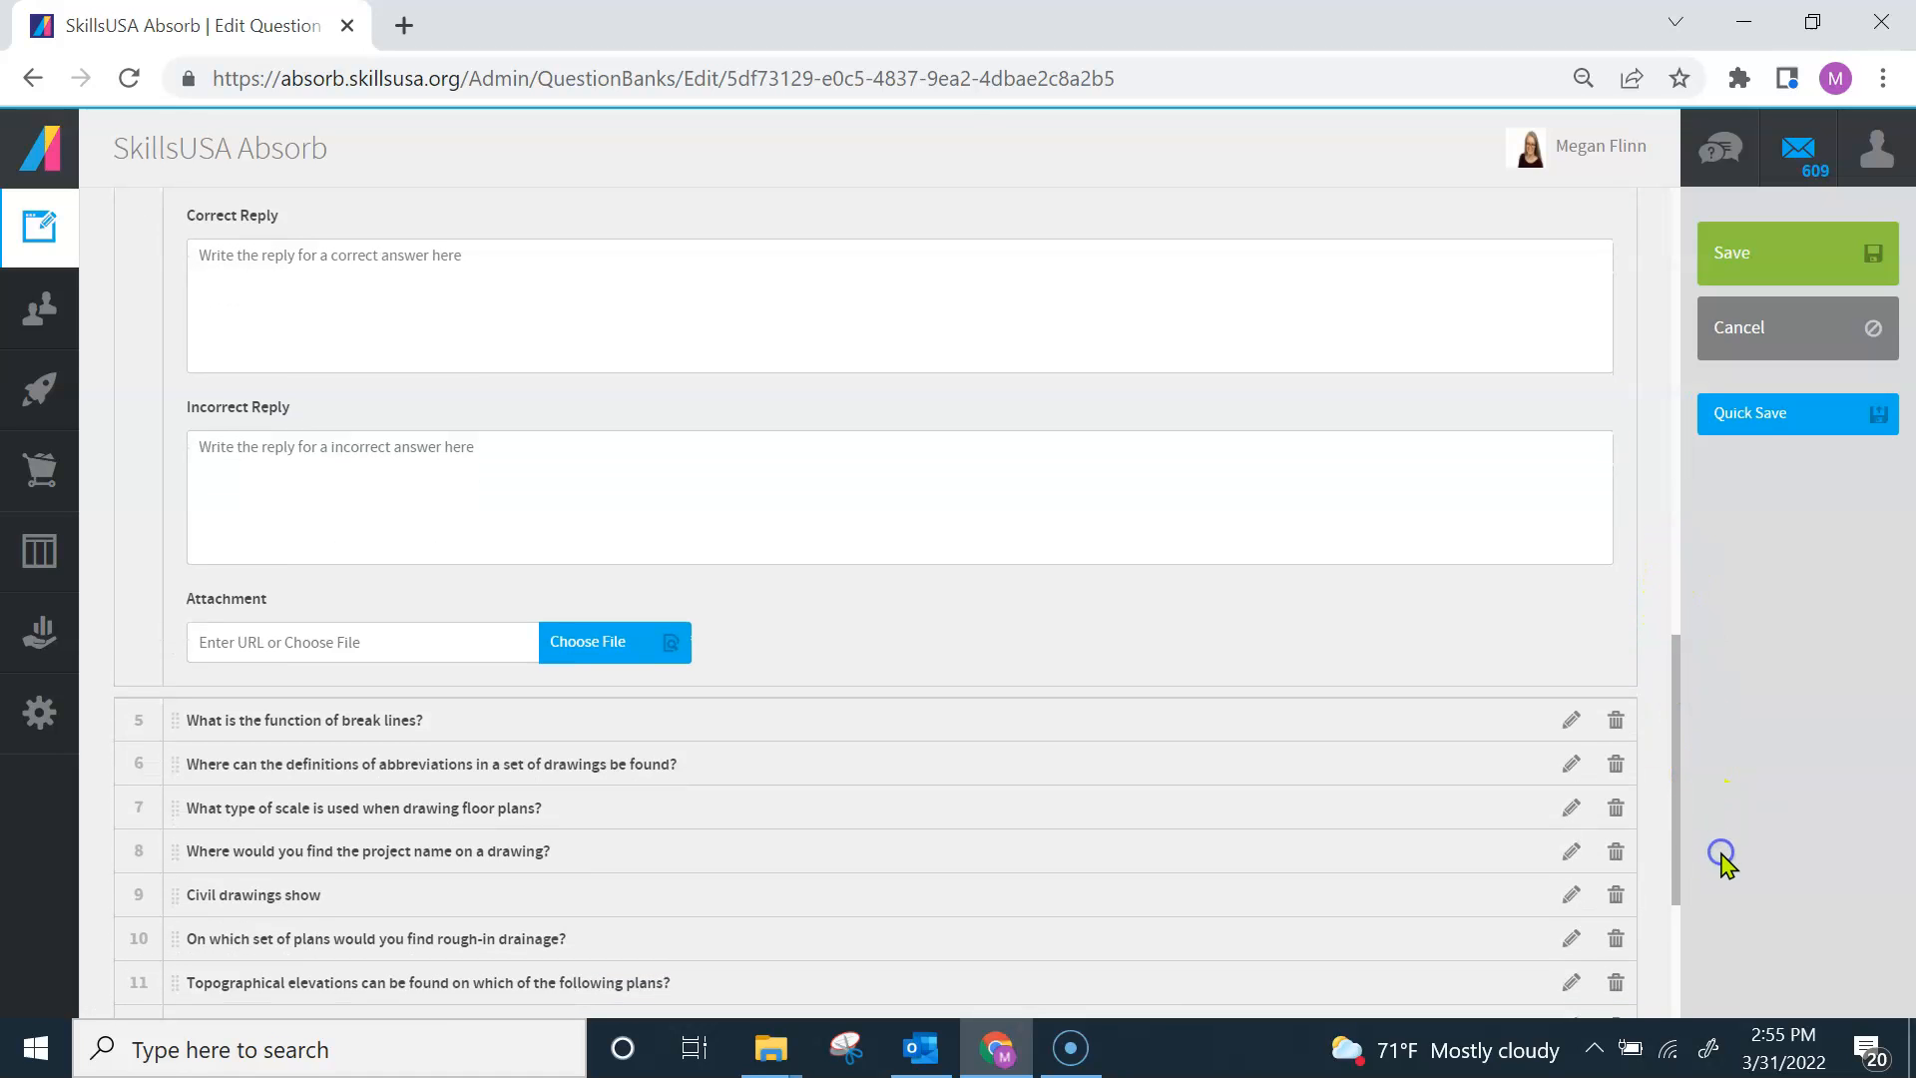
click(1758, 337)
click(1024, 639)
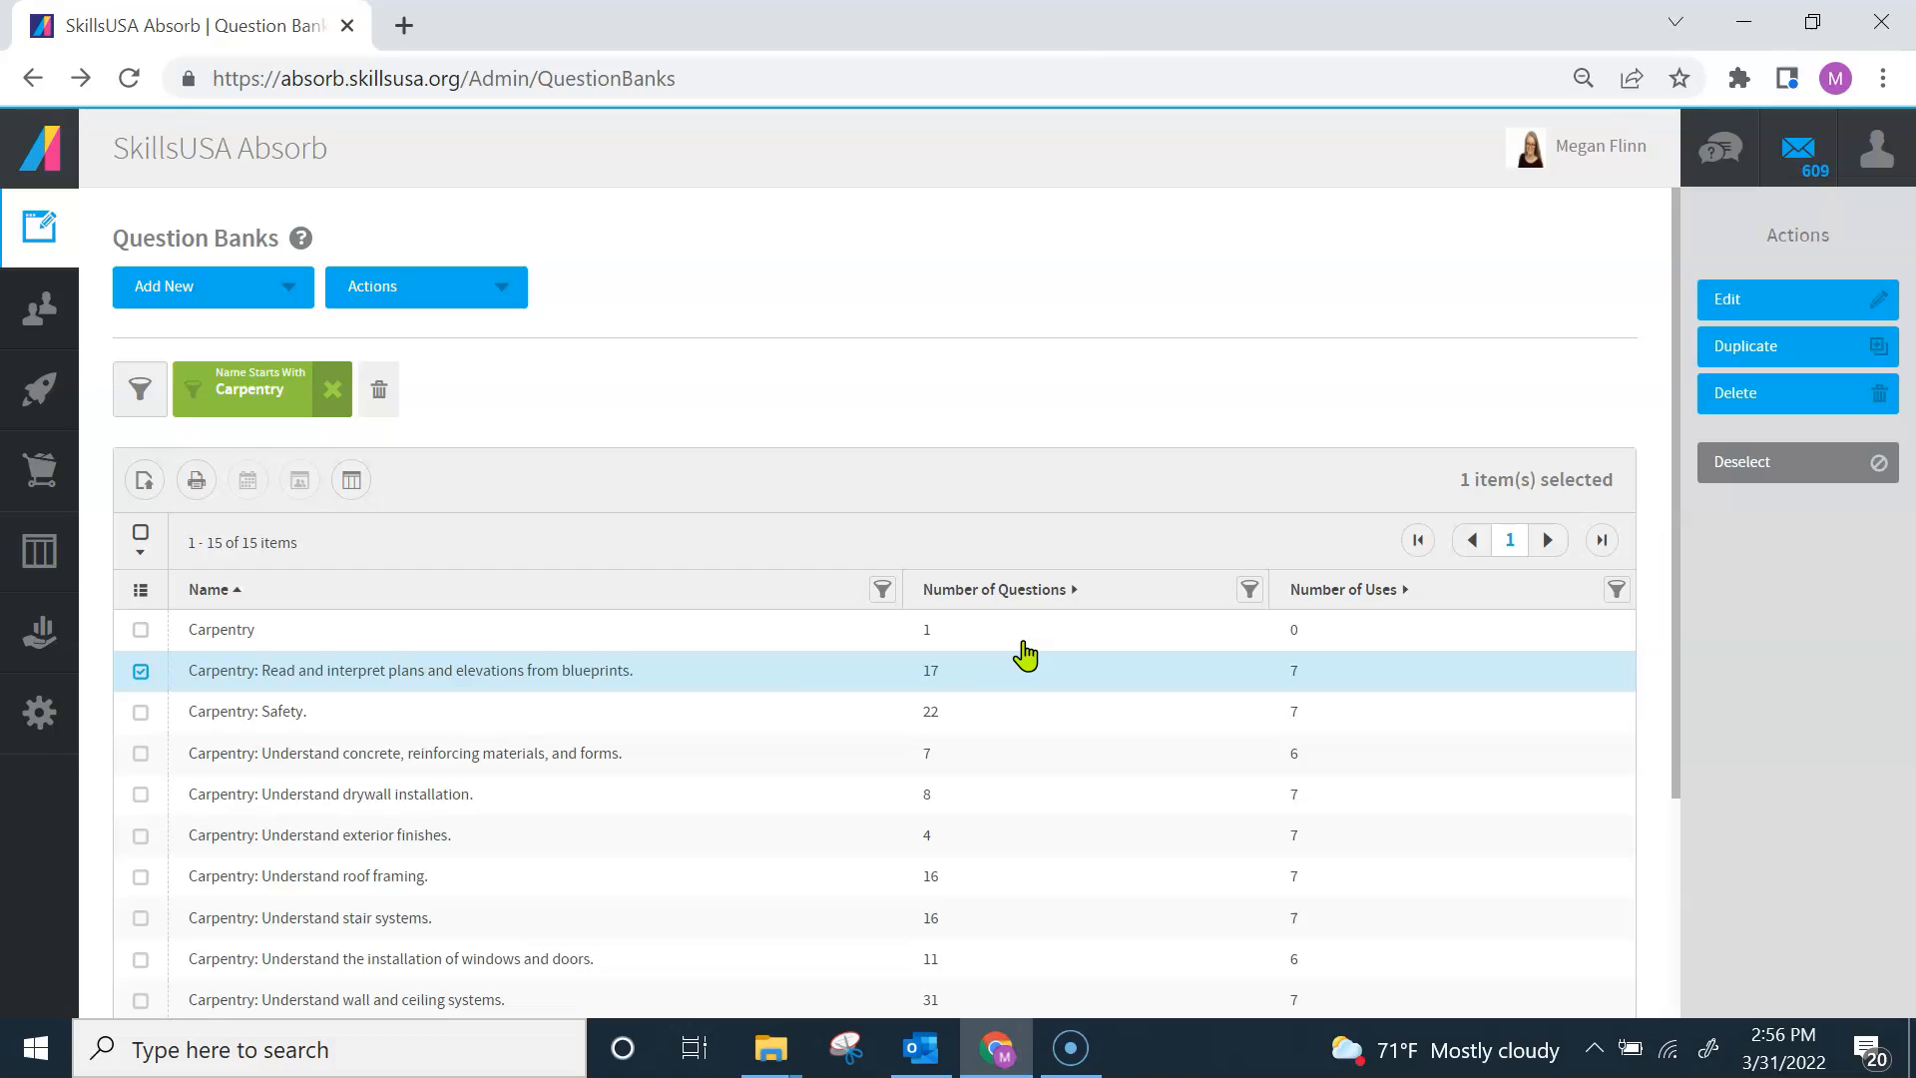
Reopen the "Carpentry: Read and interpret plans and elevations from blueprints." bank for editing and open the browser's find-in-page search
click(1836, 299)
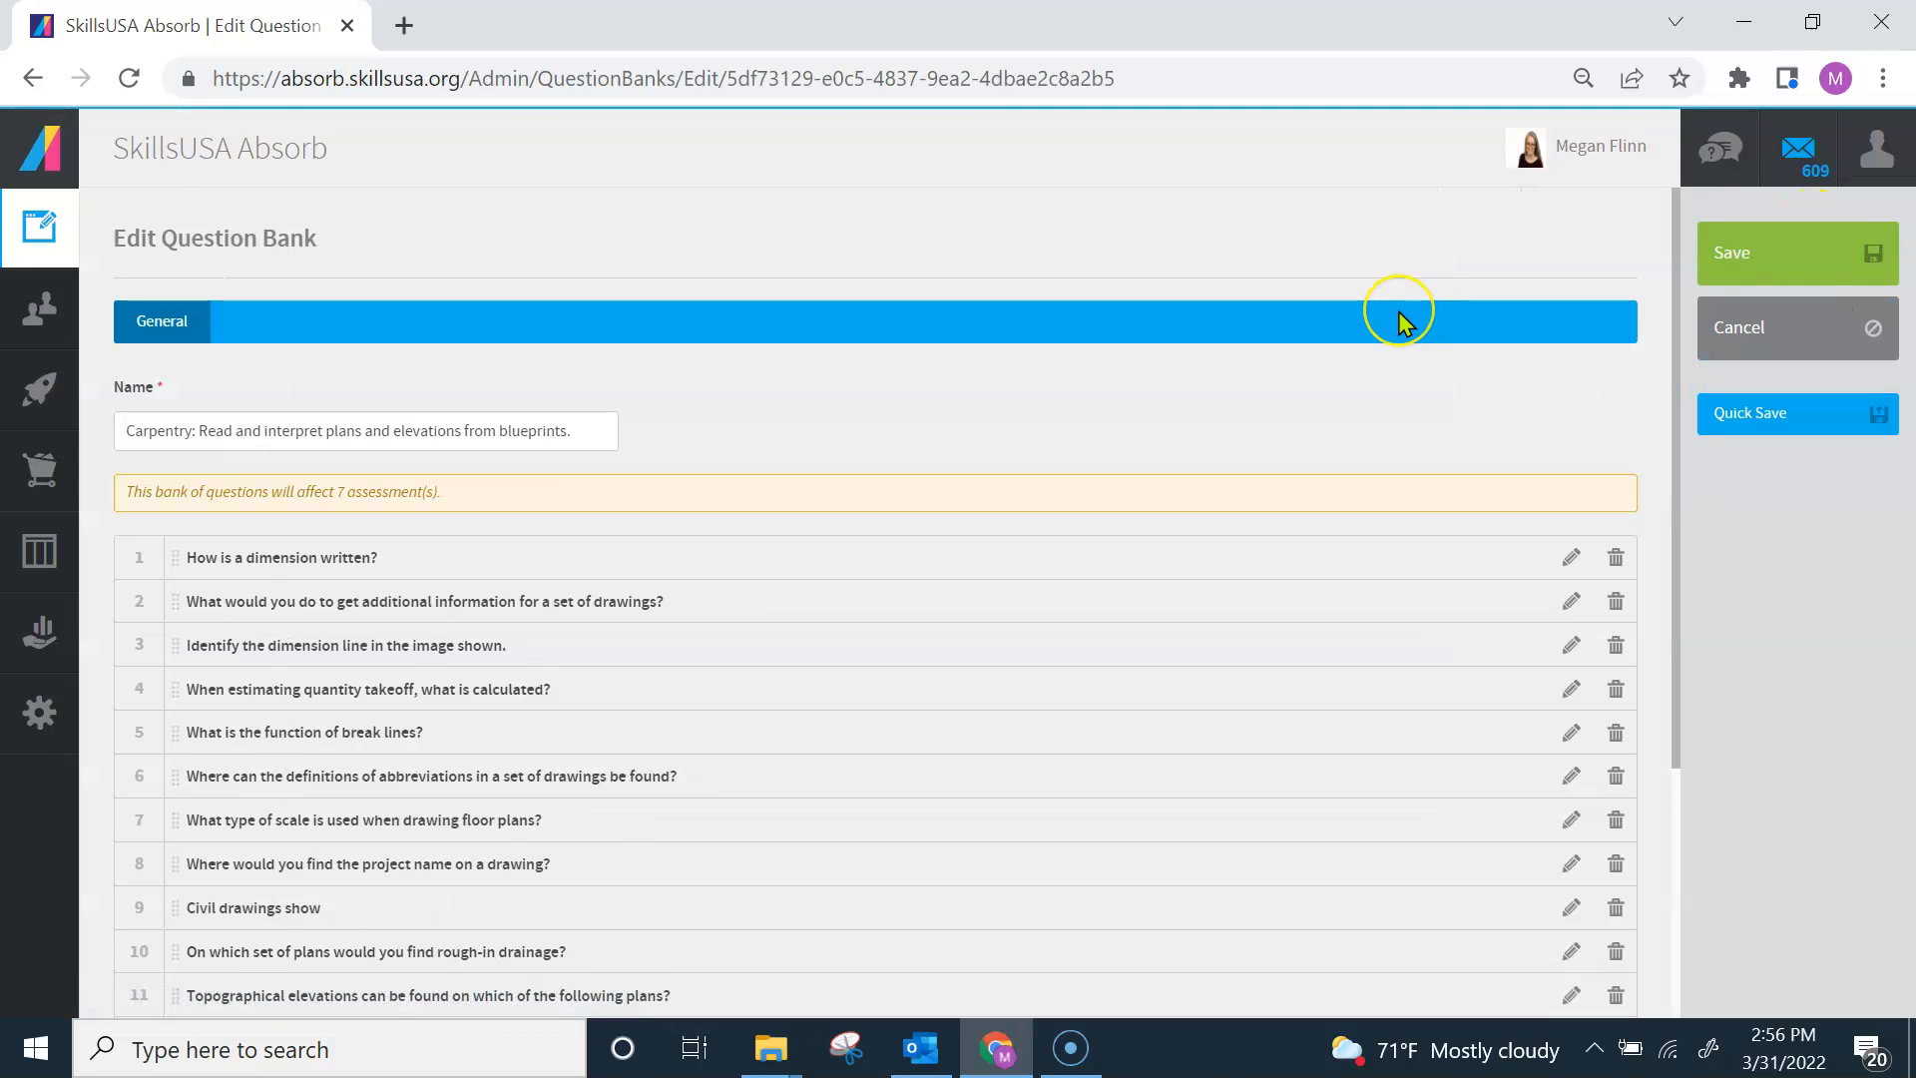
drag(1672, 250, 1645, 214)
key(ctrl+f)
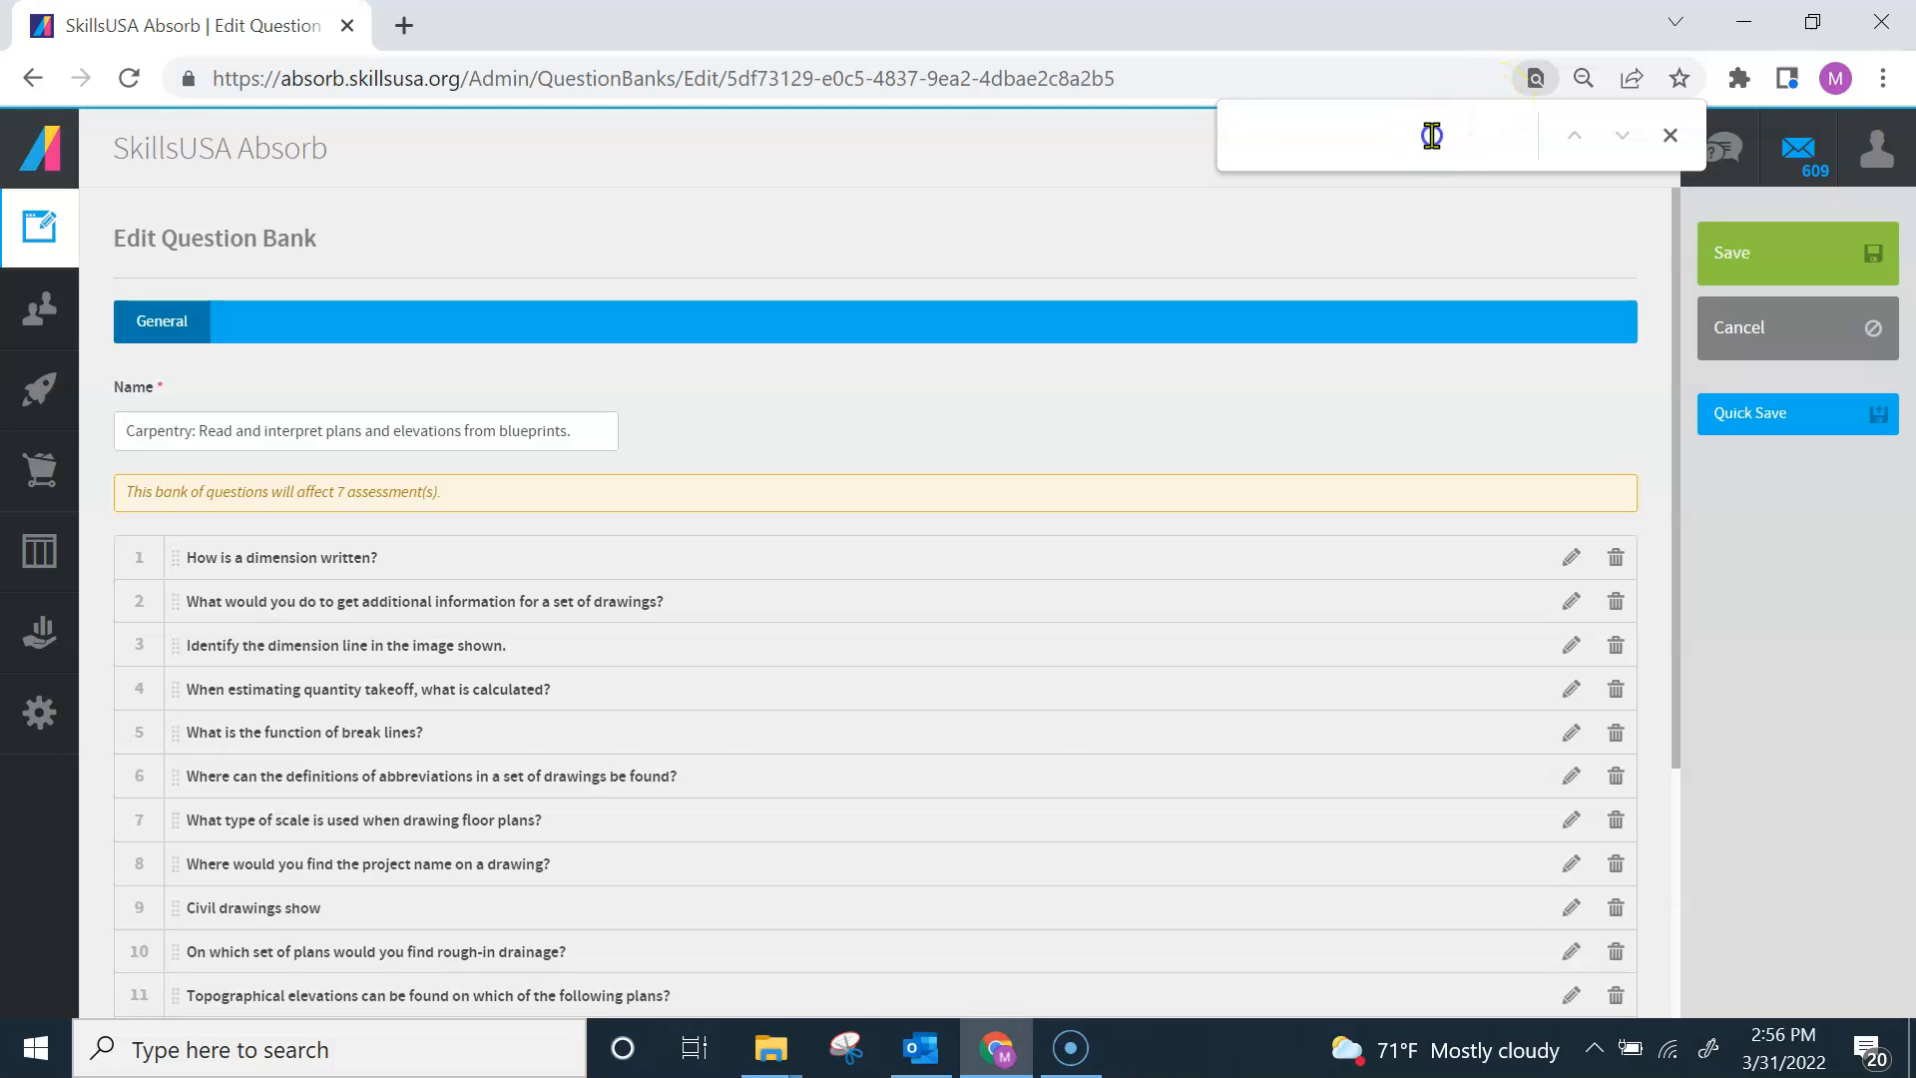
Switch to Outlook and copy the phrase "residential set of stairs" from the Carpentry exam email
click(918, 1047)
drag(1342, 518, 1297, 525)
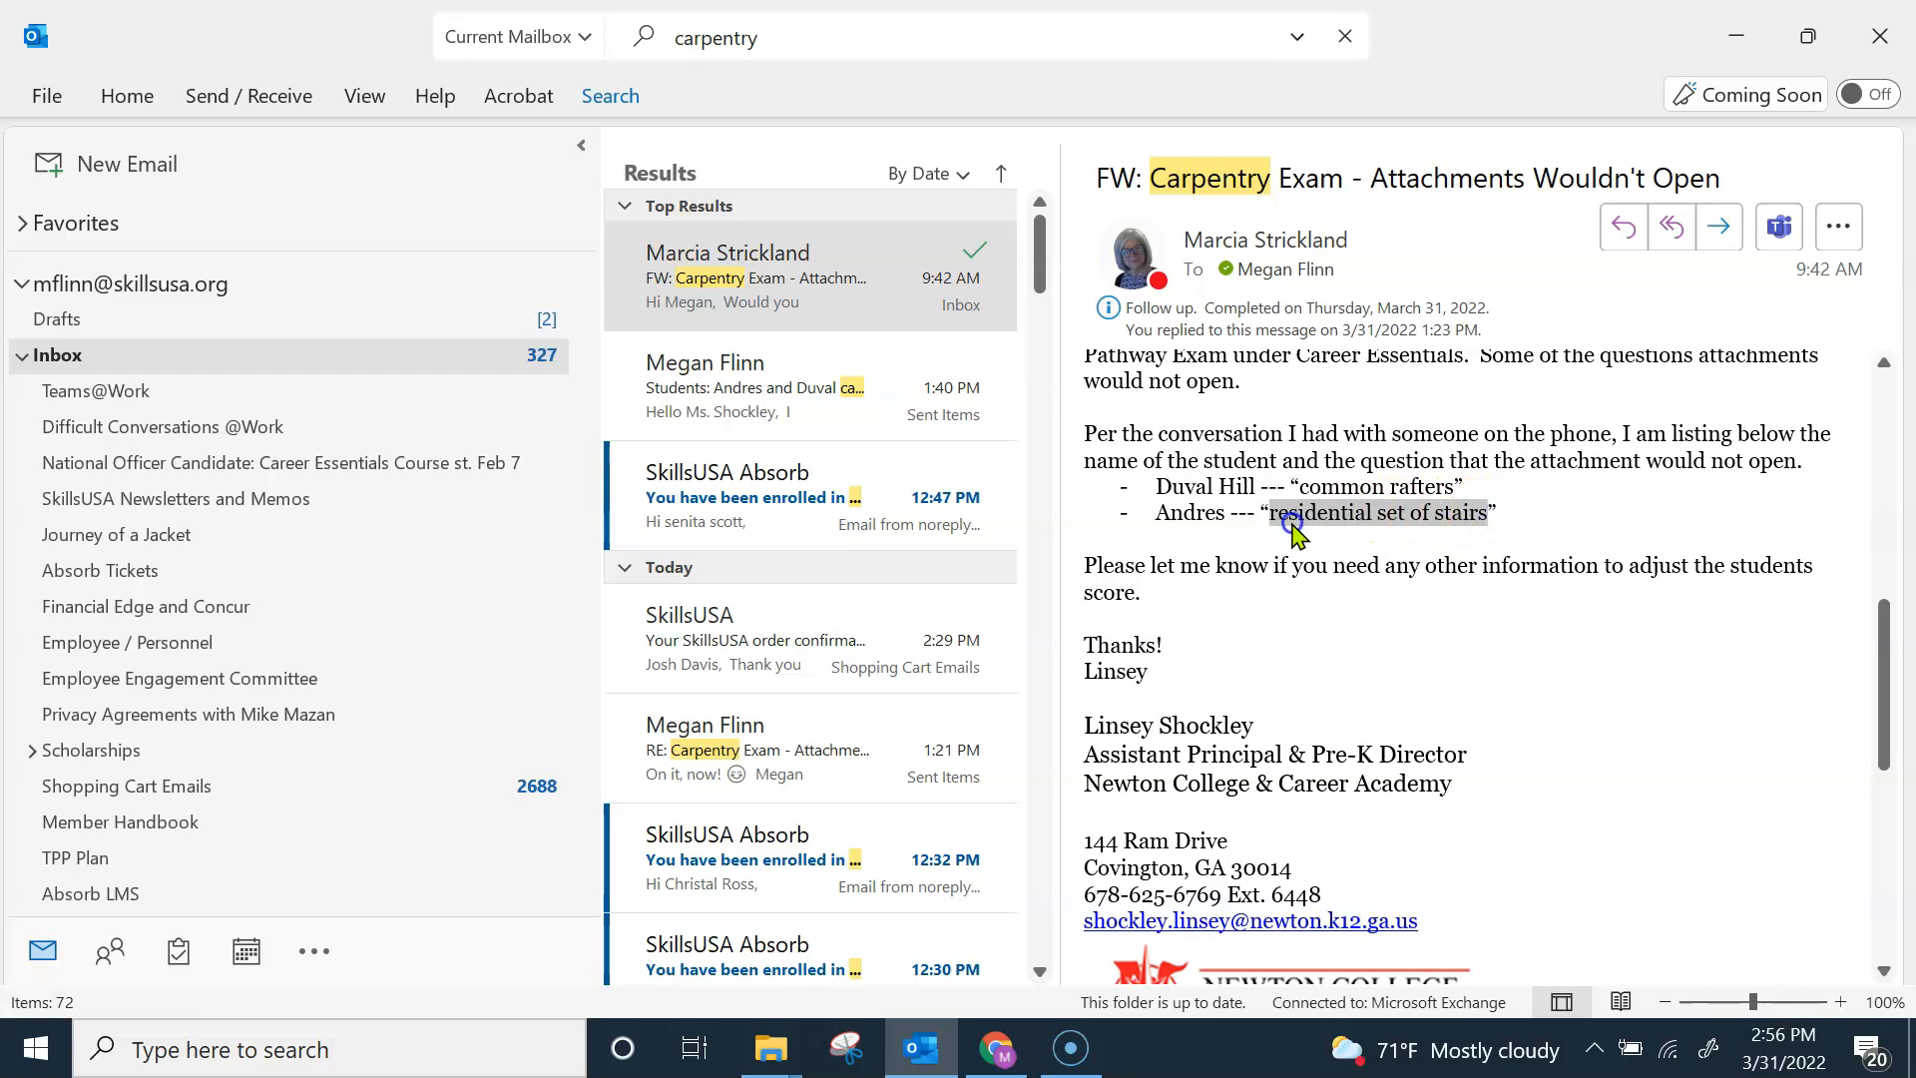
click(1294, 525)
drag(1488, 515, 1292, 517)
key(ctrl+c)
Return to Chrome, search the blueprints question bank page for "residential set of stairs", and leave the bank
click(996, 1048)
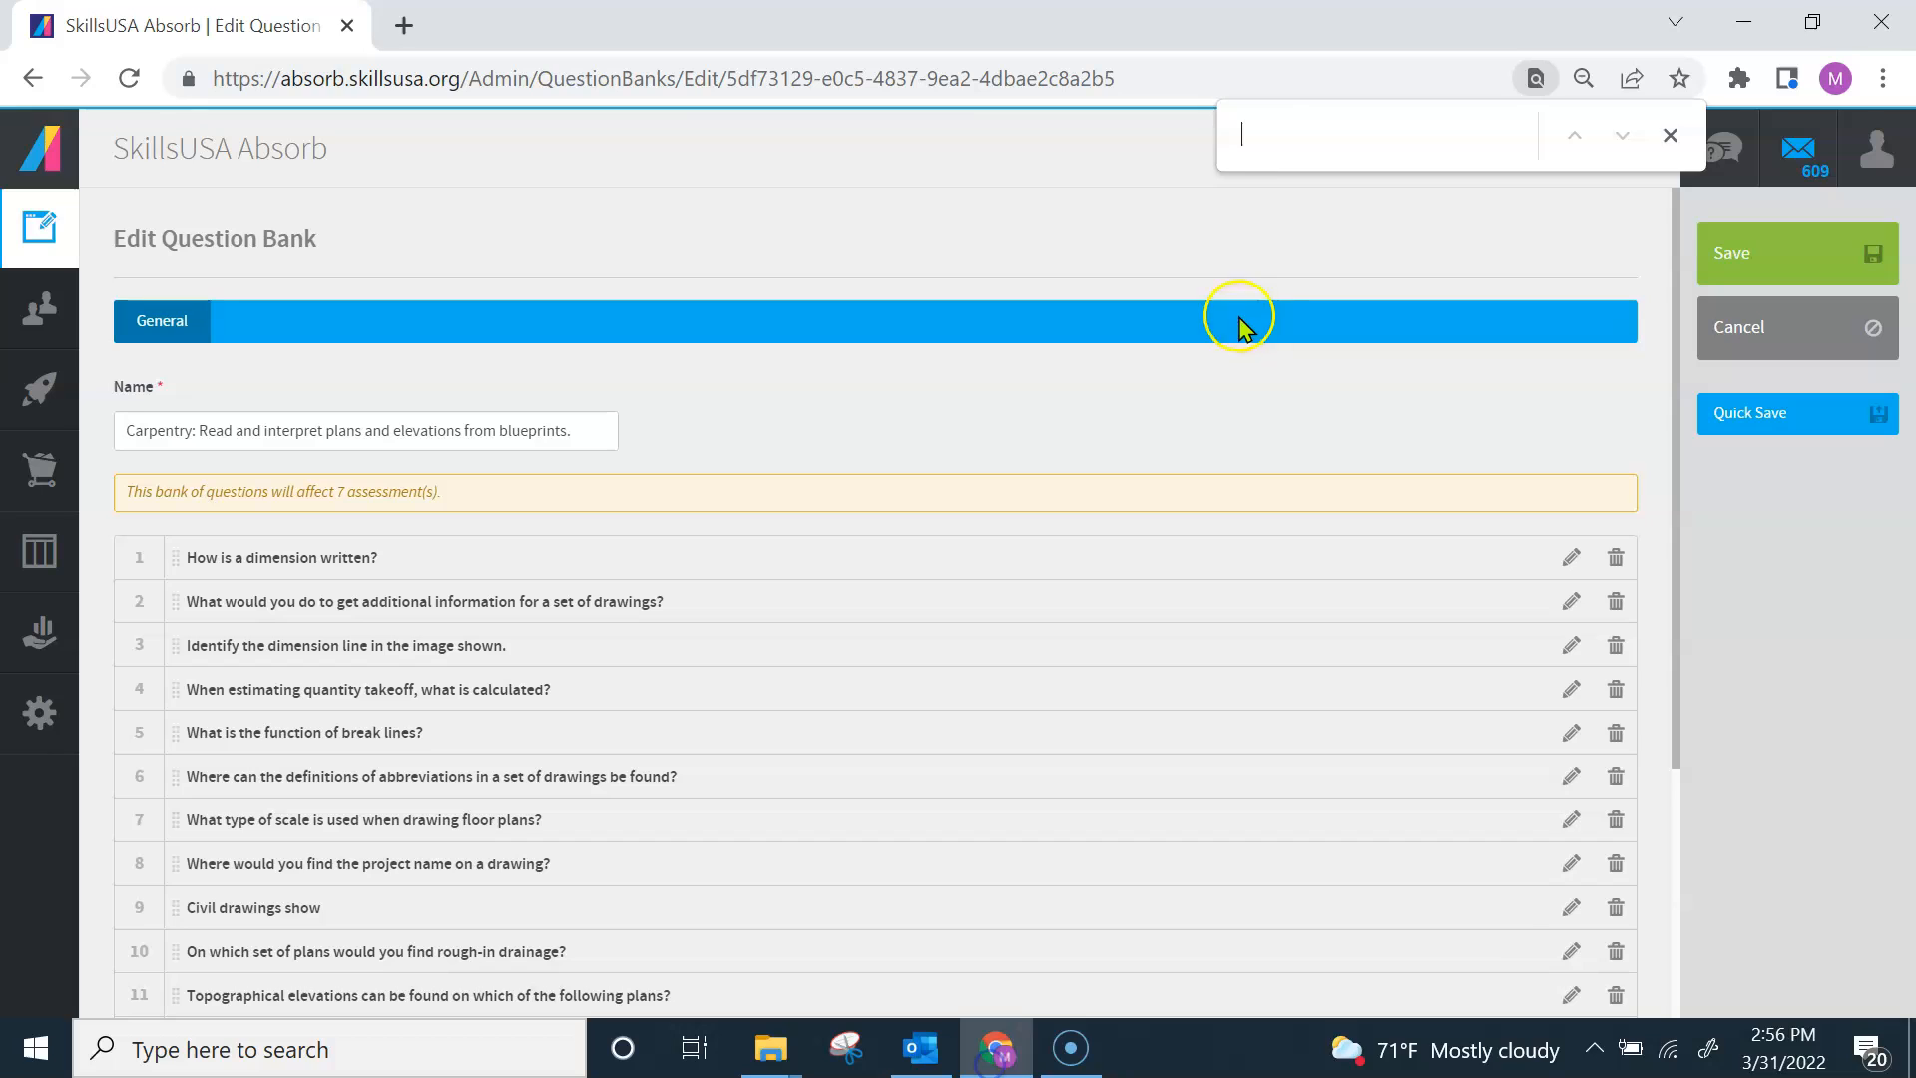
click(1258, 148)
key(ctrl+v)
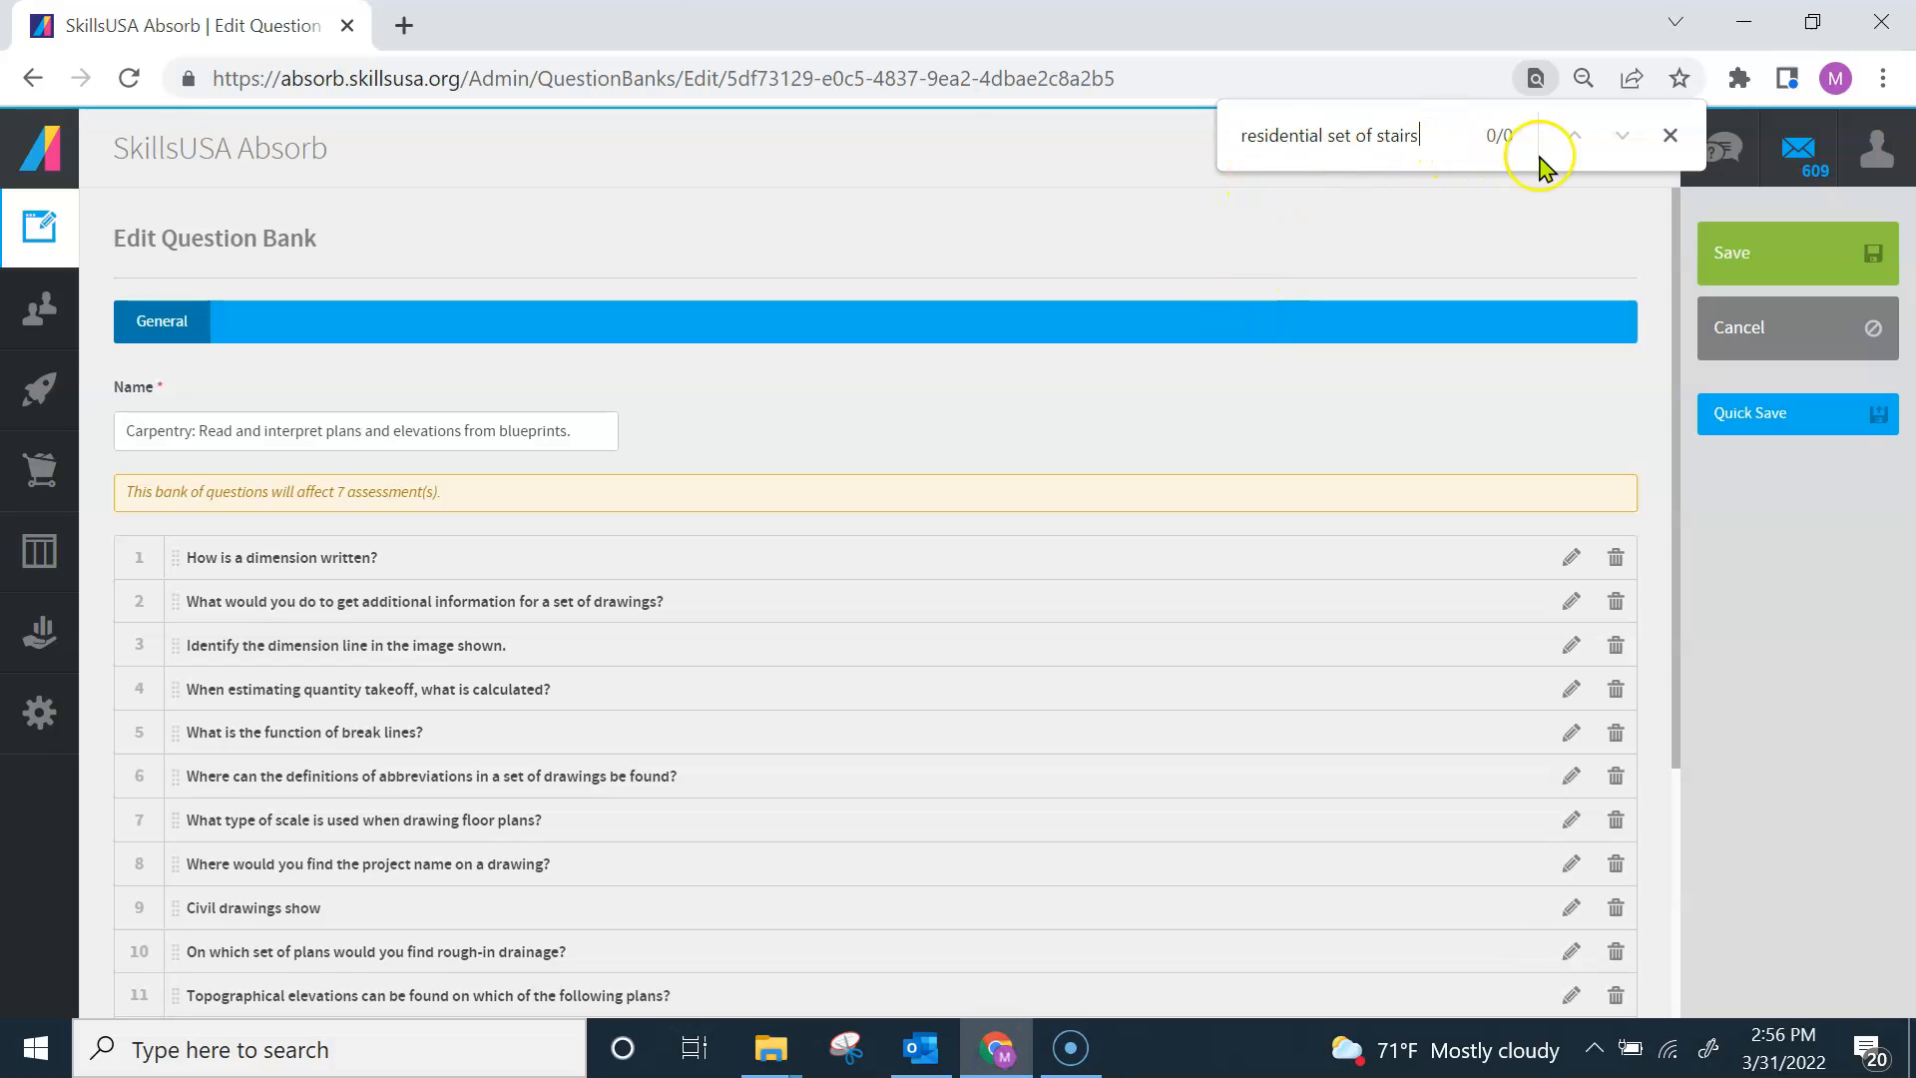
click(1030, 173)
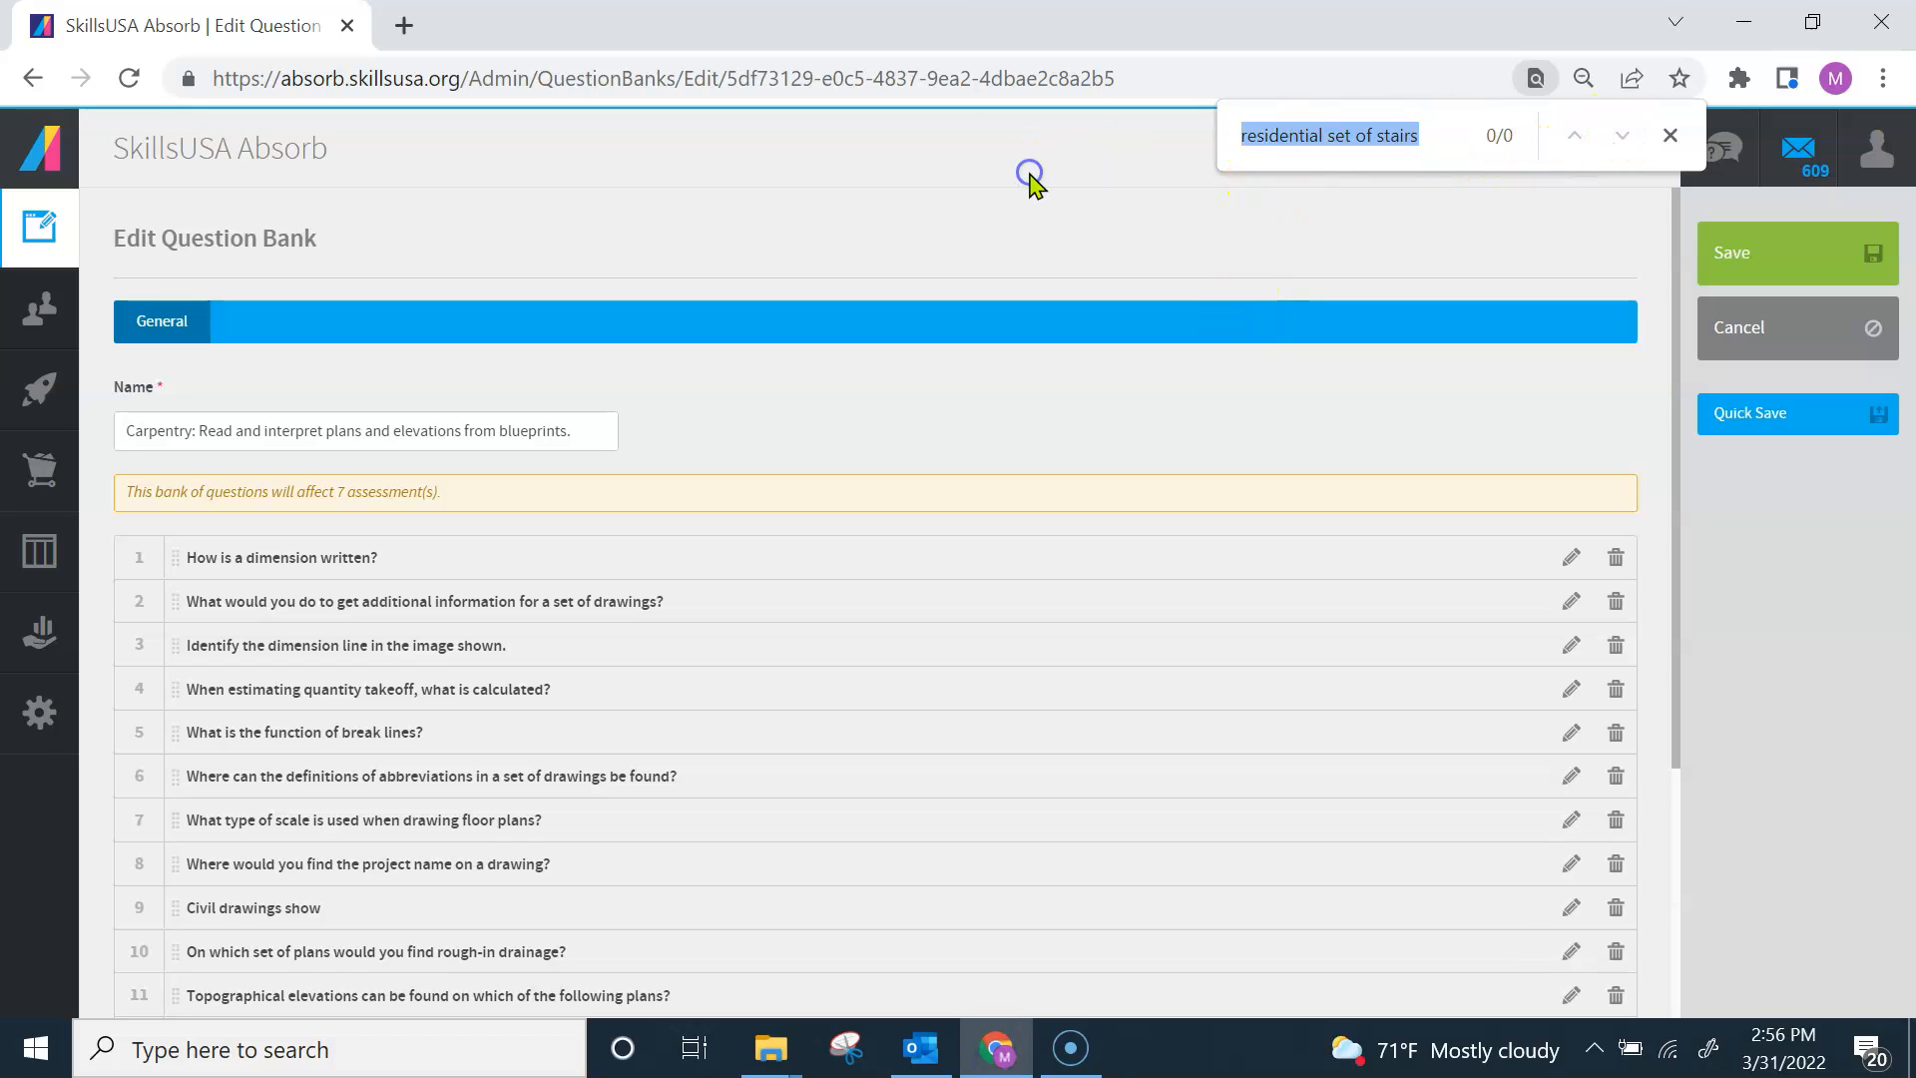
click(1669, 135)
click(1768, 305)
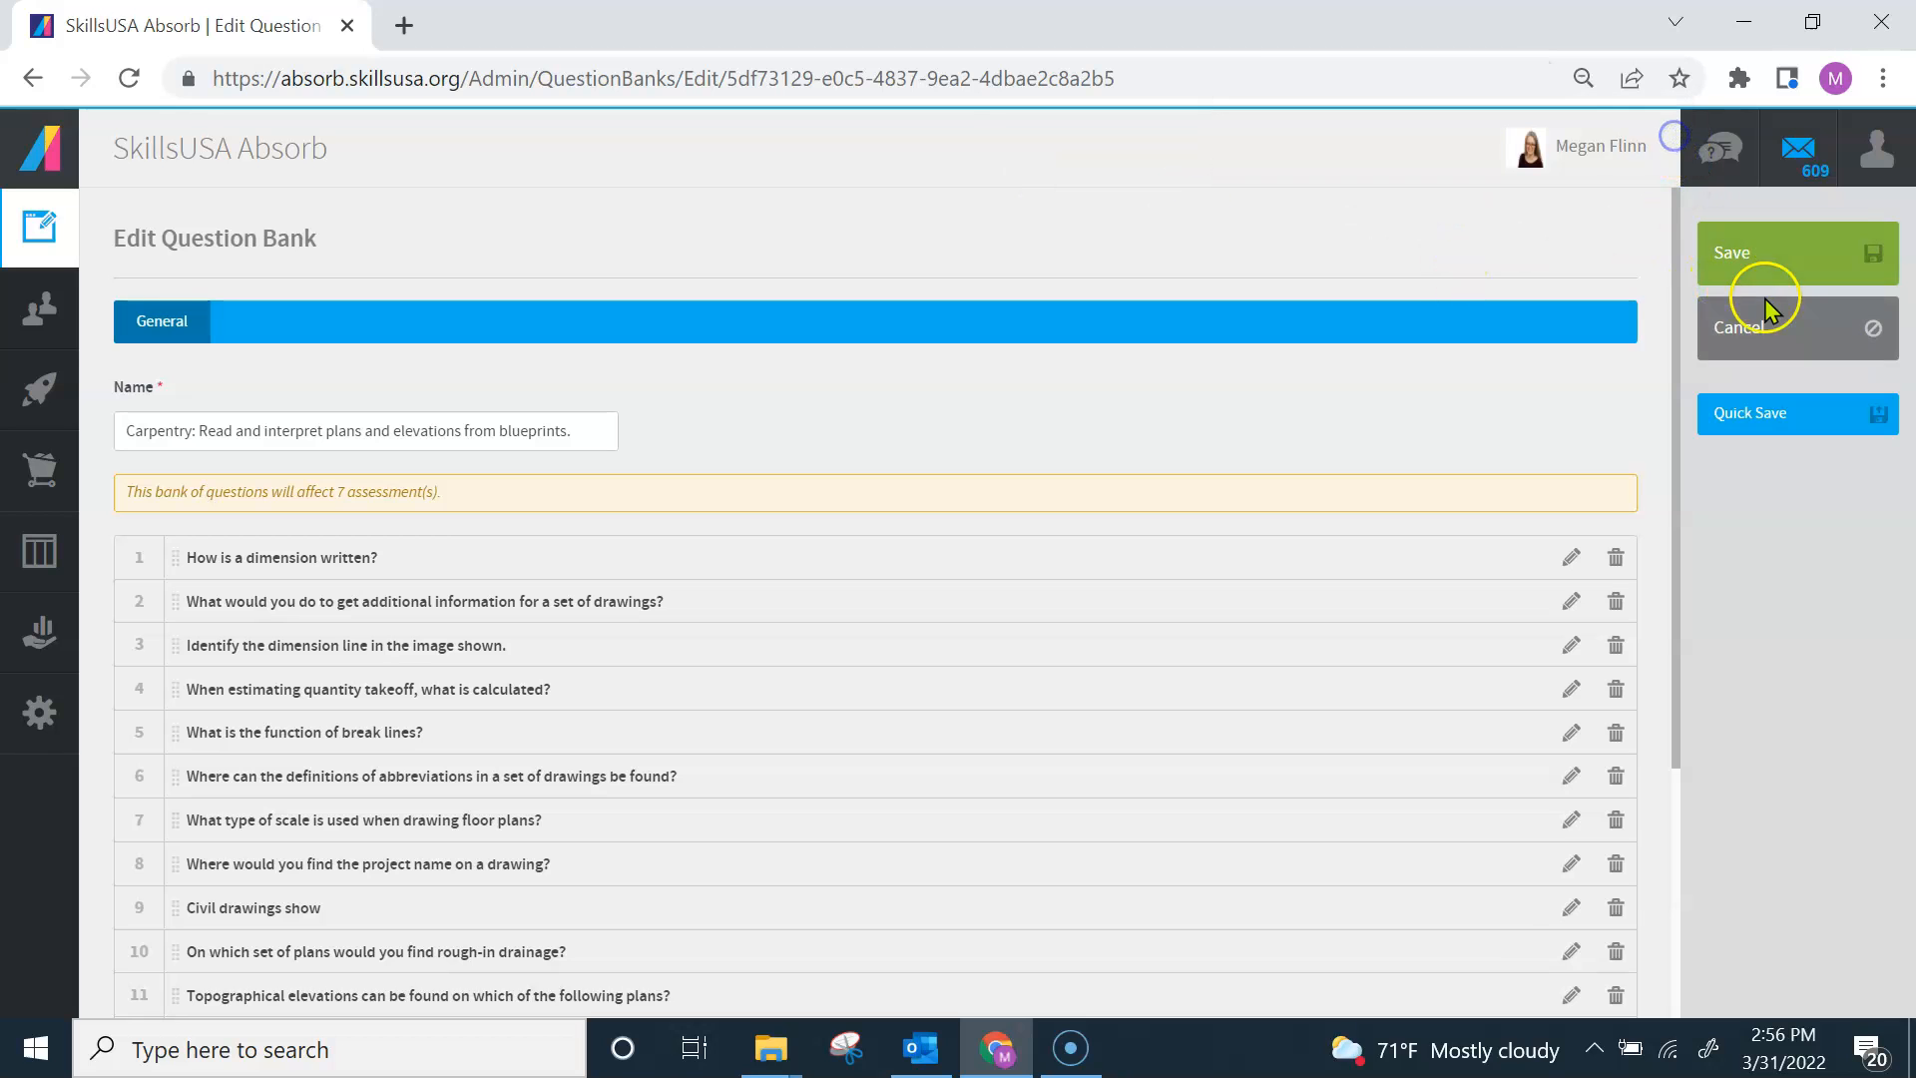
Open the "Carpentry: Safety." question bank, search its page for "residential set of stairs", and return to the list
click(1031, 715)
click(1761, 305)
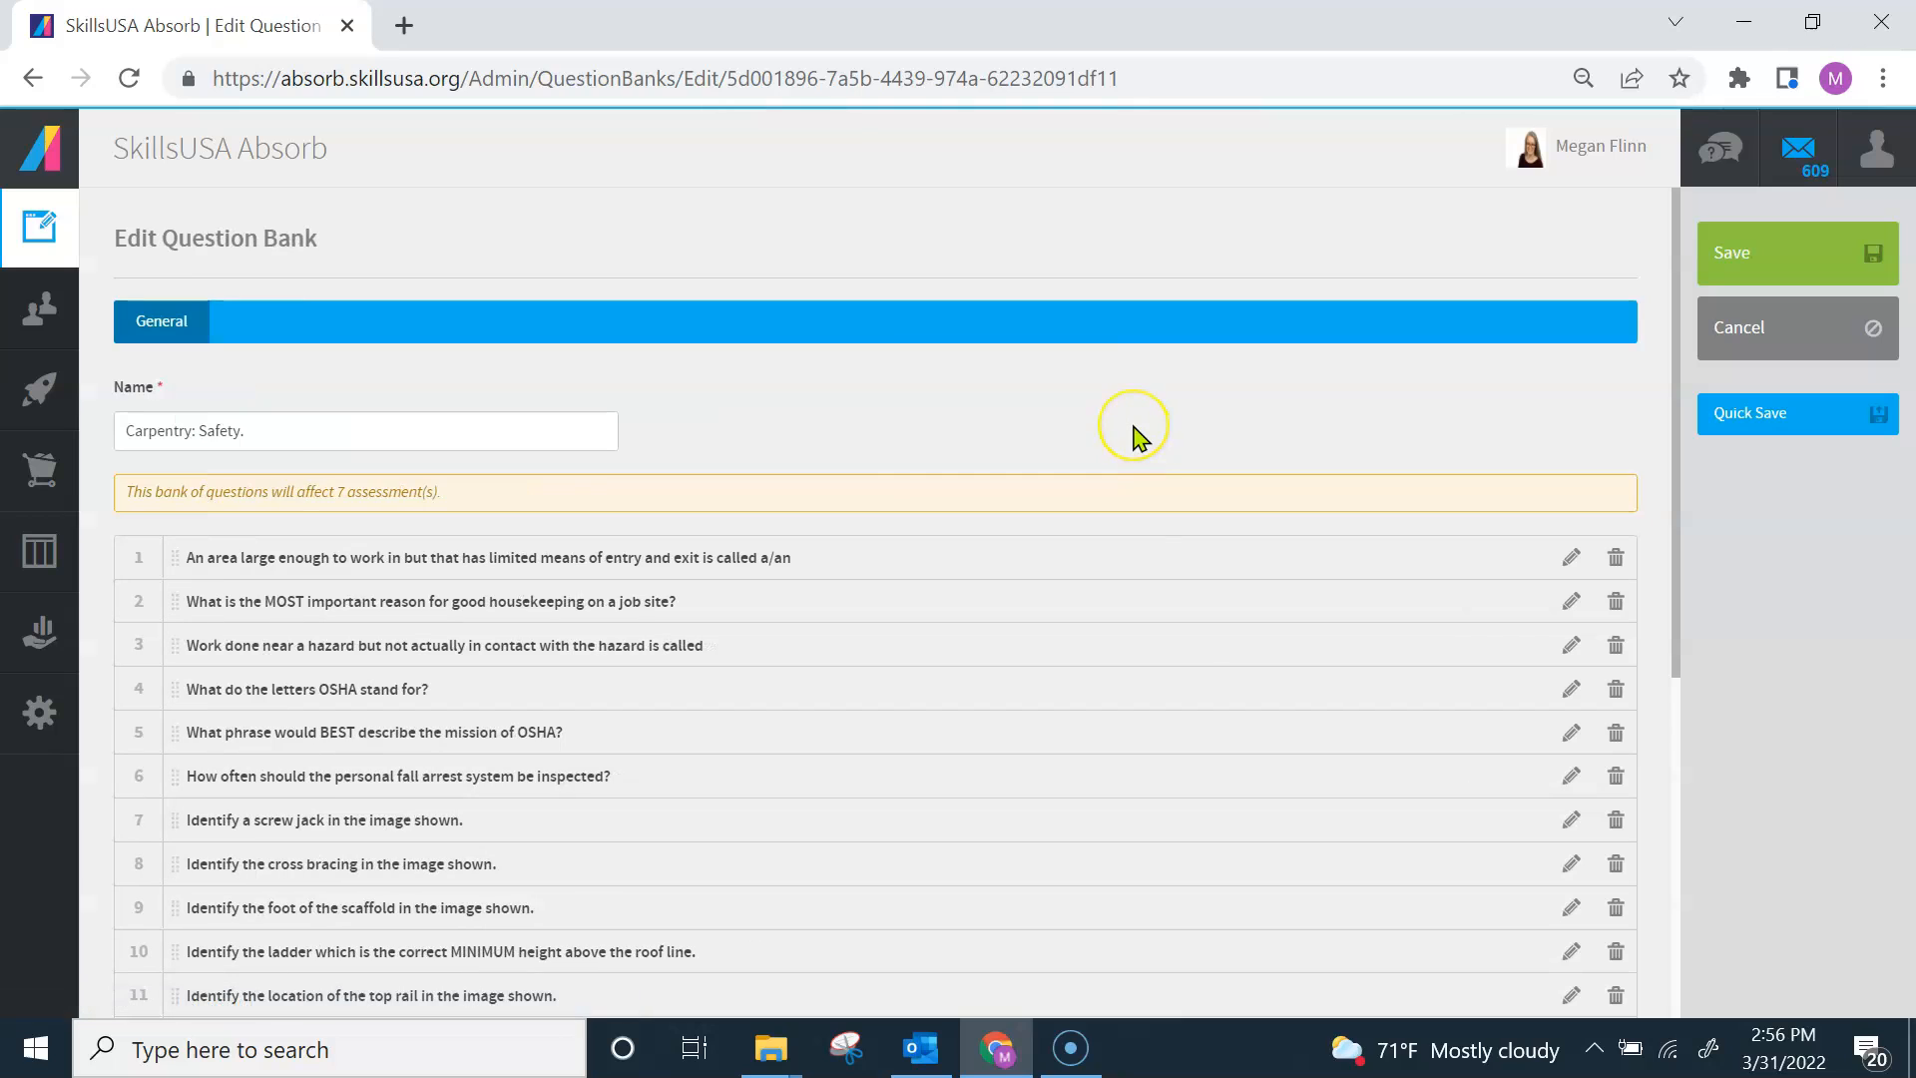
key(ctrl+f)
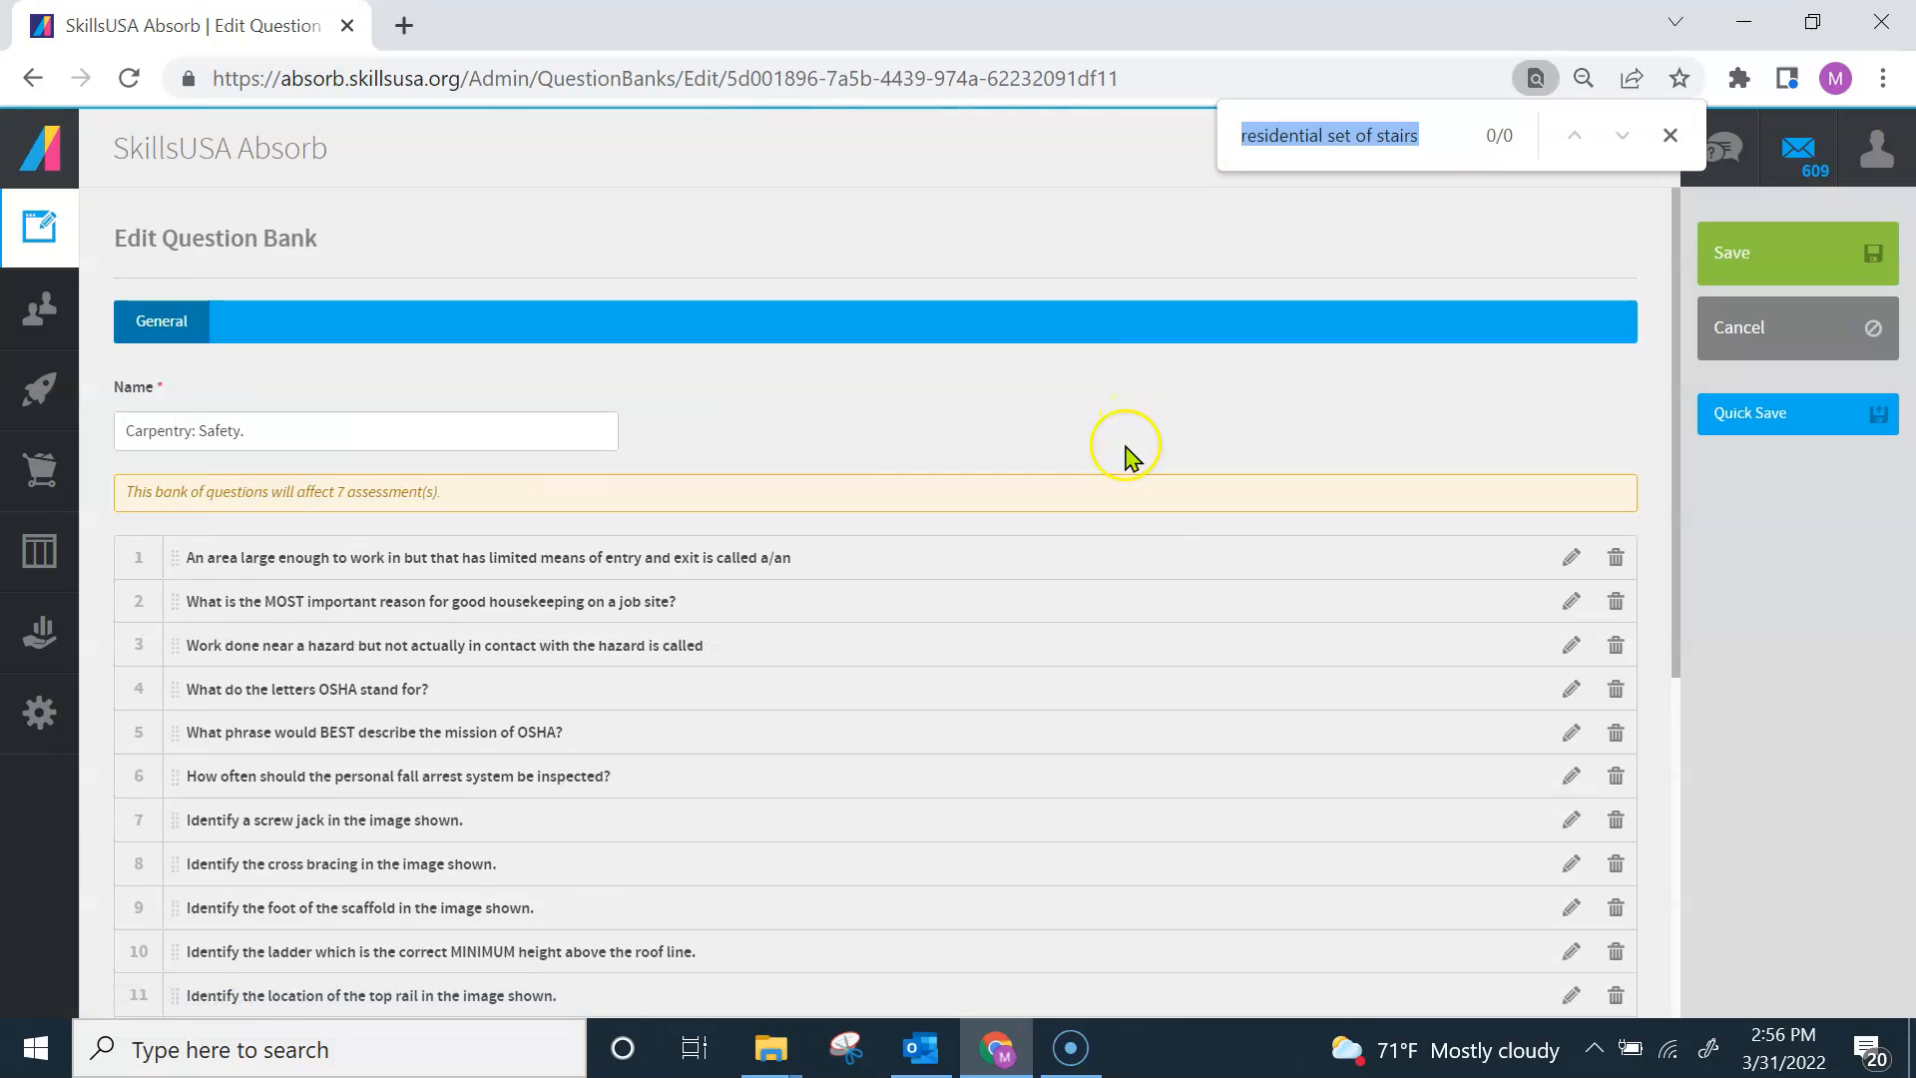
click(1421, 140)
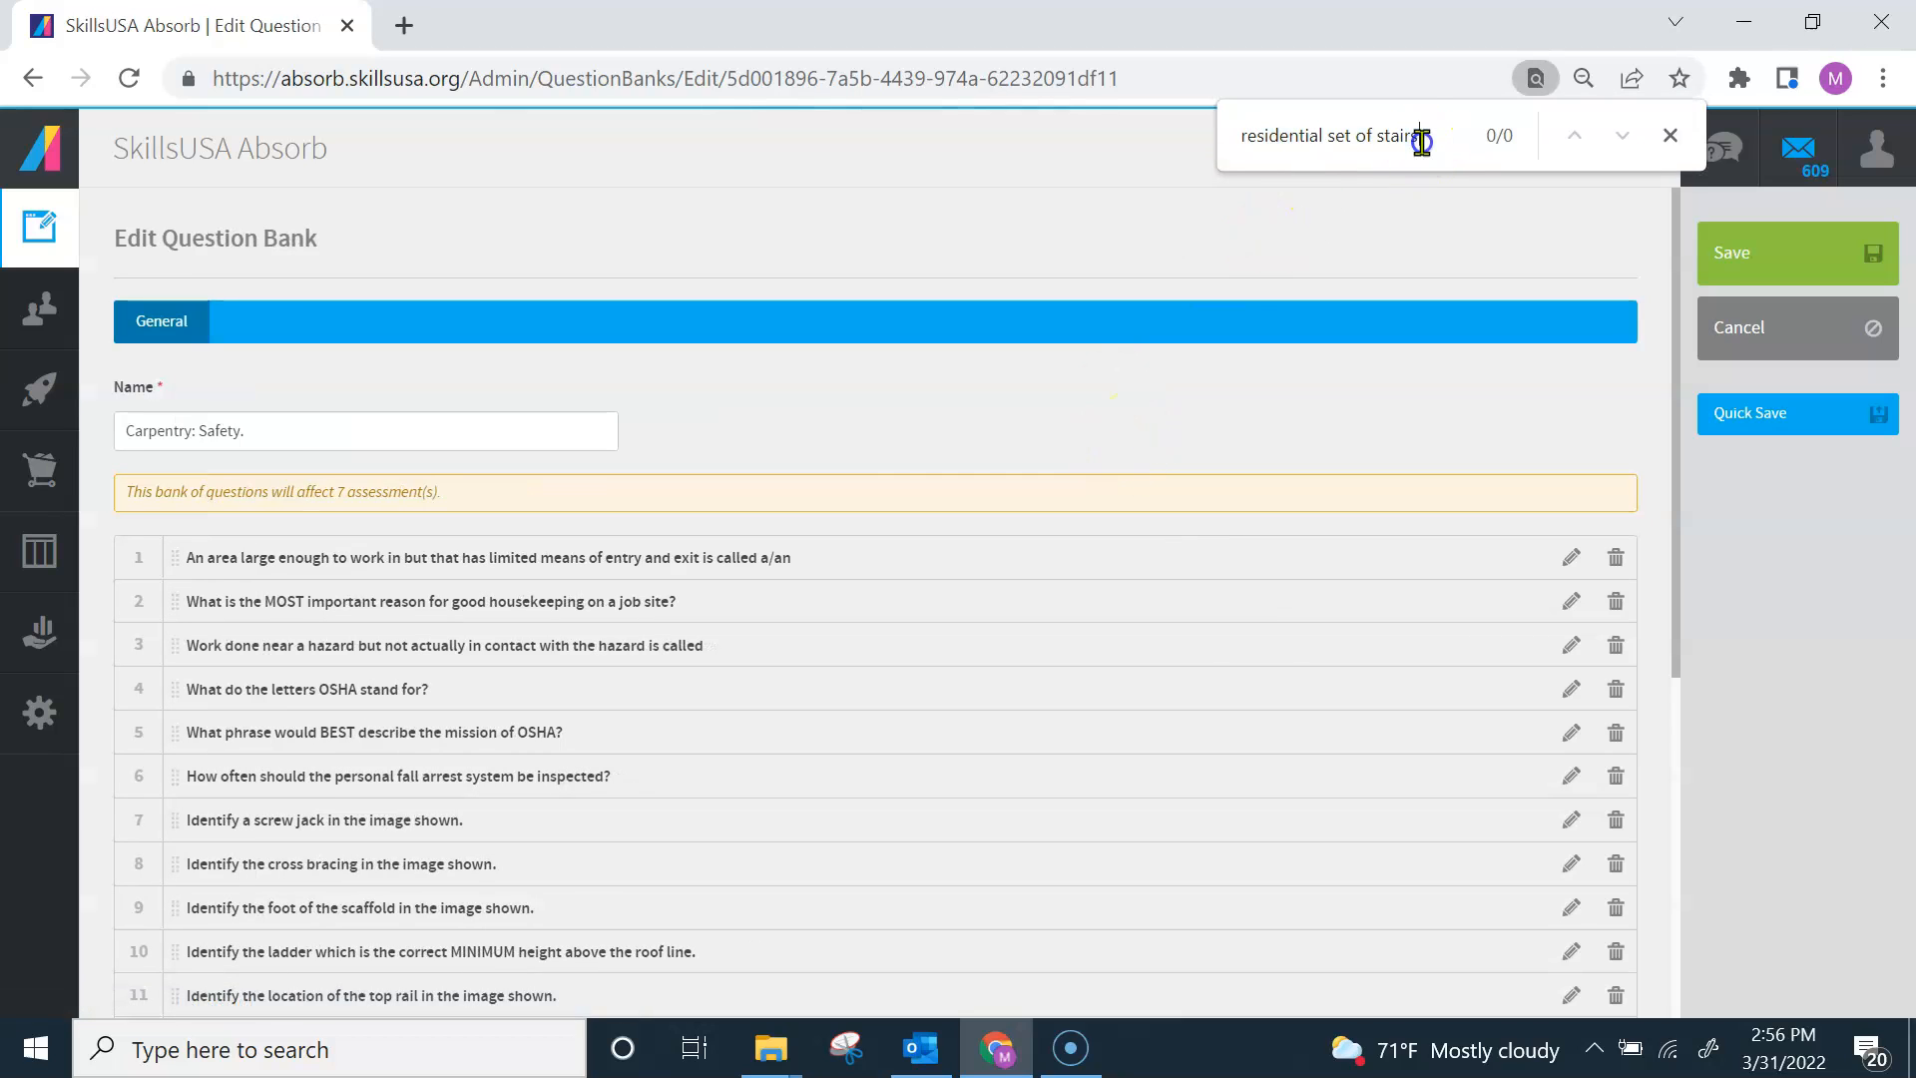
click(1669, 134)
click(1737, 324)
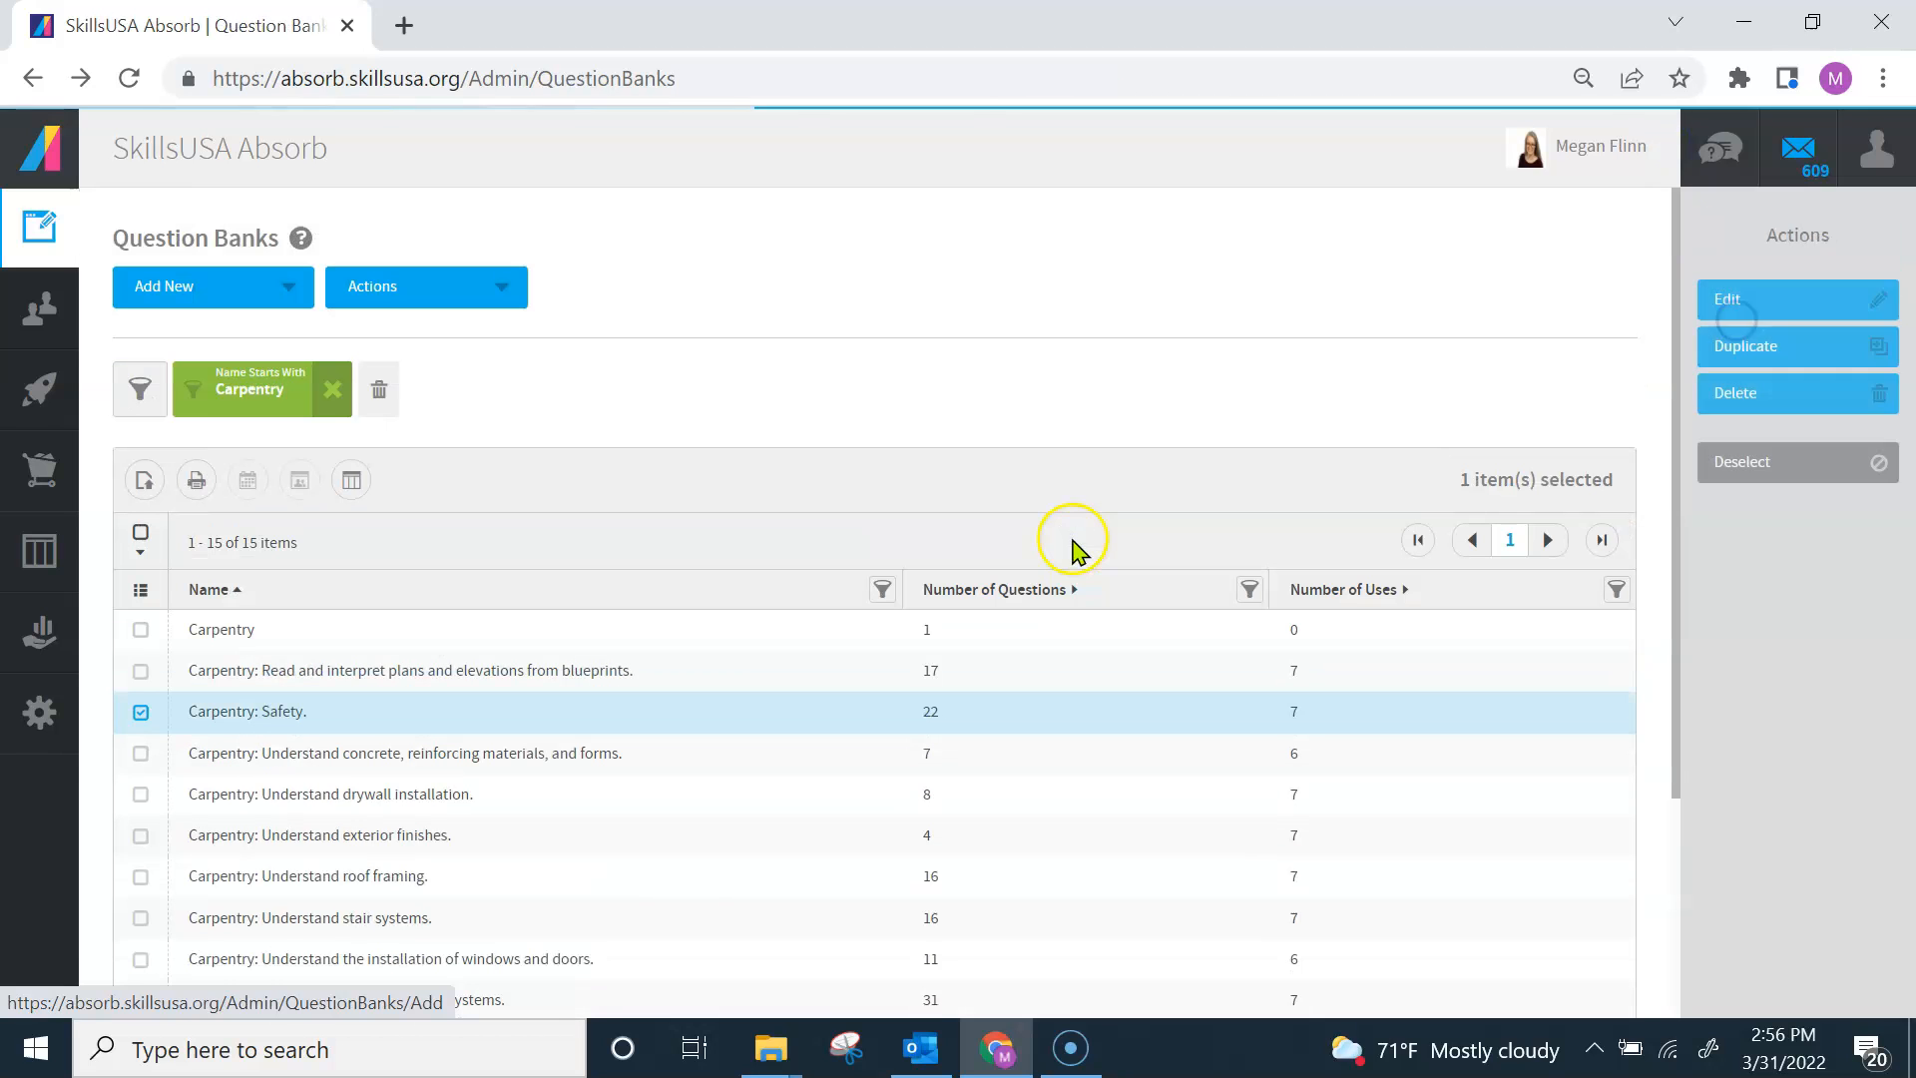
Open "Carpentry: Understand concrete, reinforcing materials, and forms.", search its page for "residential set of stairs", and return to the list
click(327, 754)
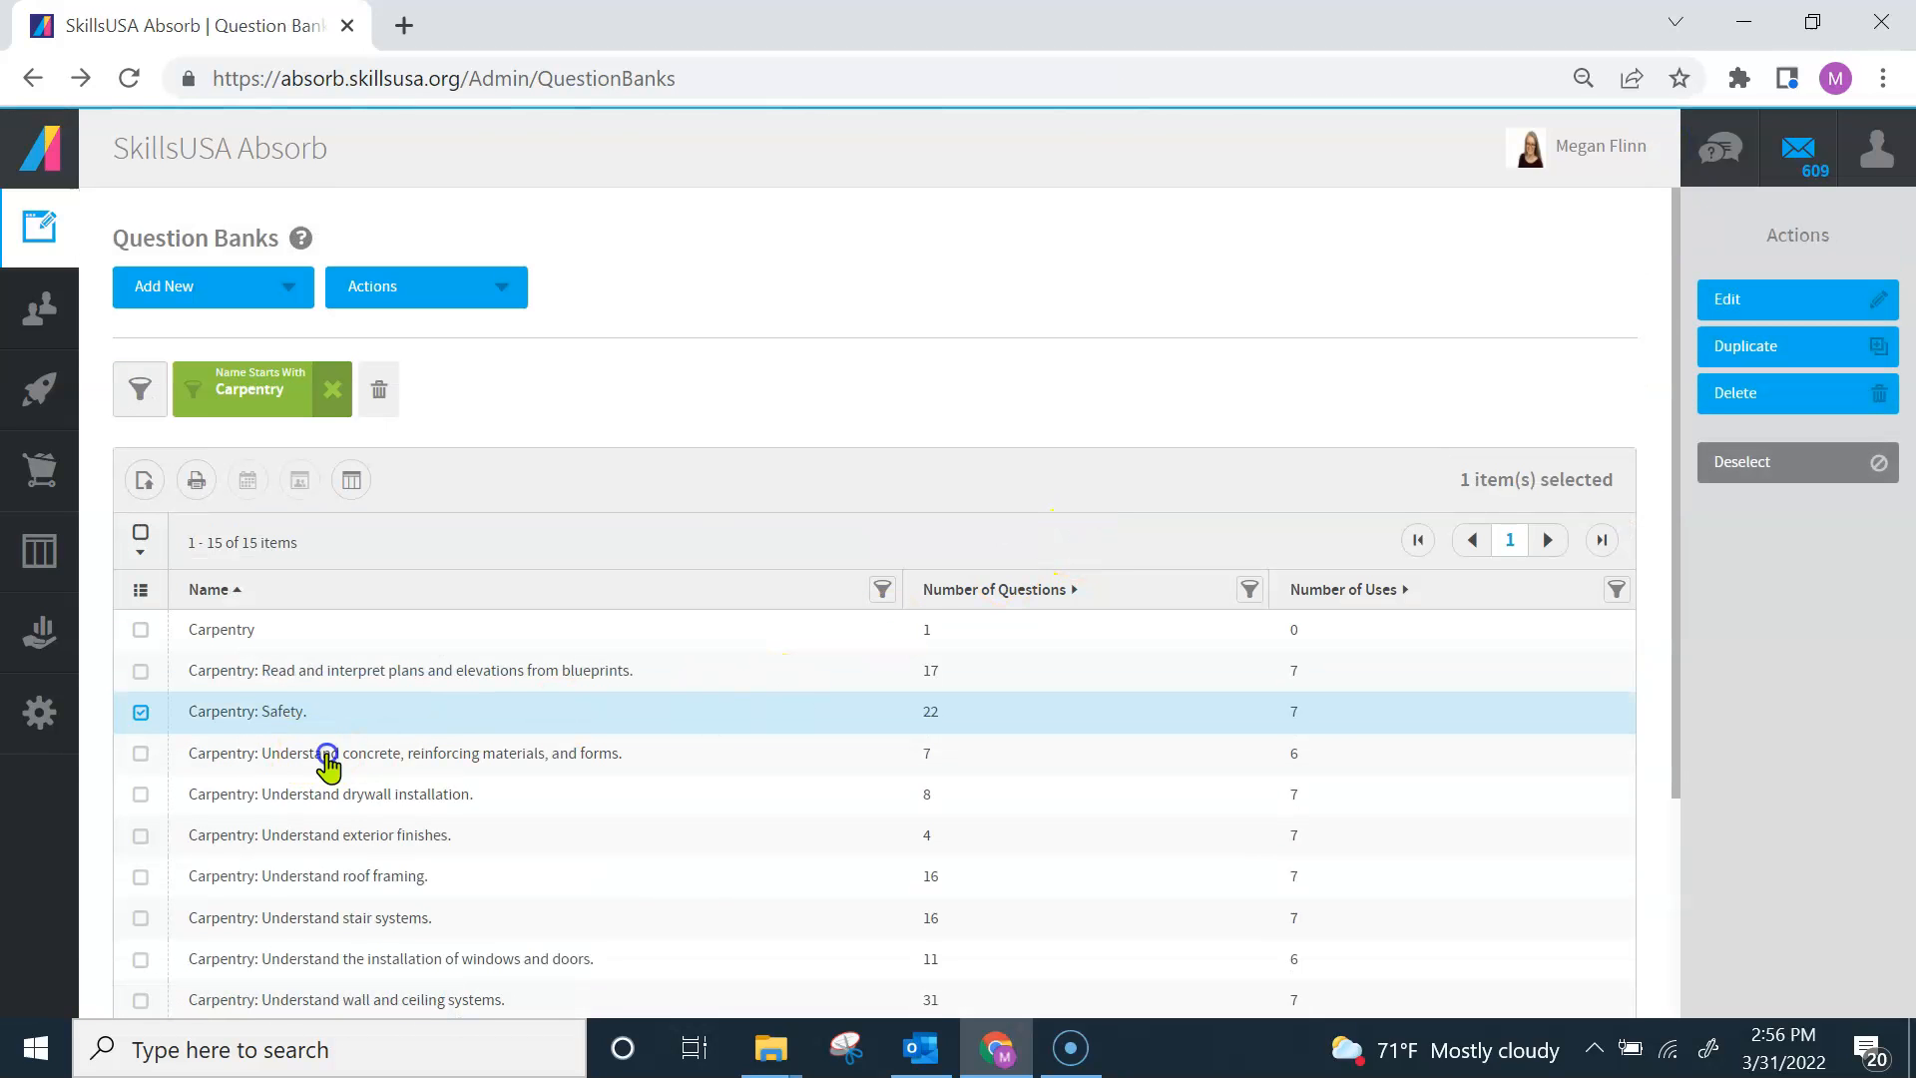
click(1766, 300)
key(ctrl+f)
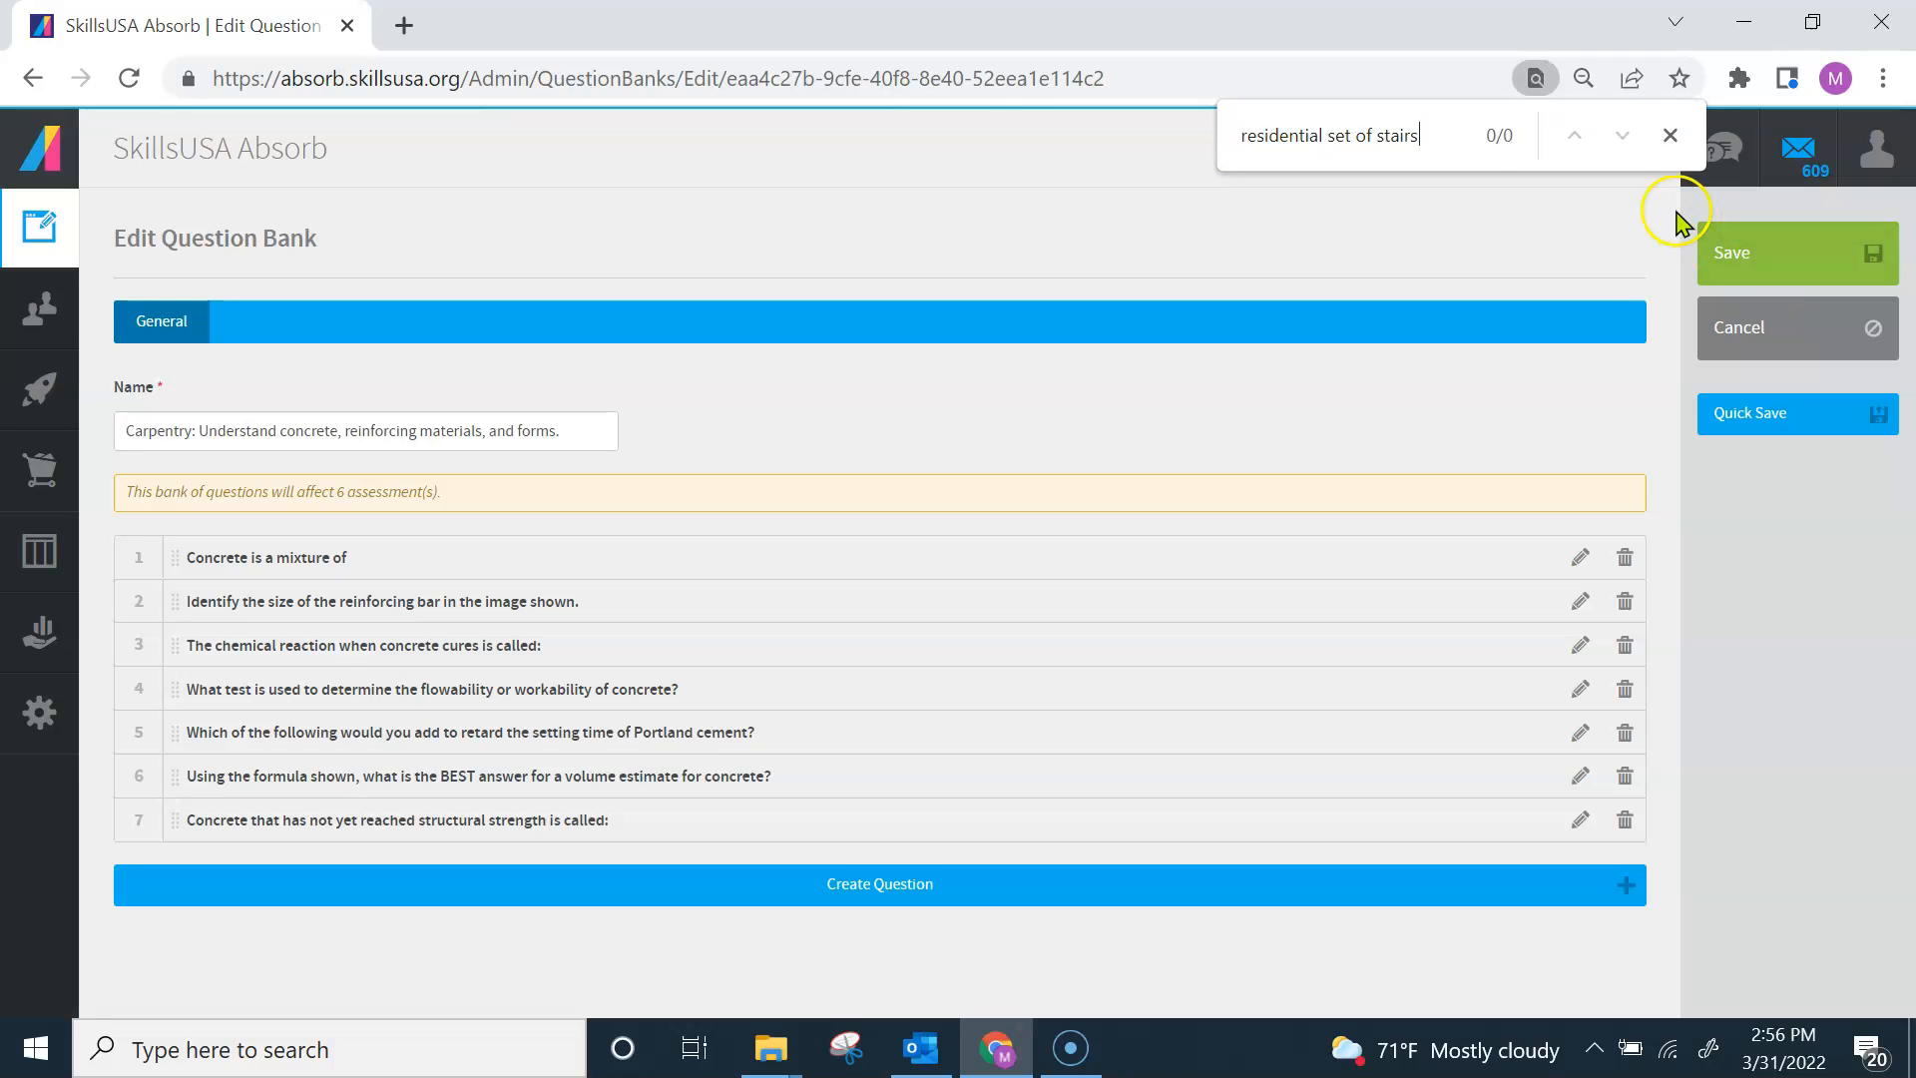
click(1671, 138)
click(1748, 319)
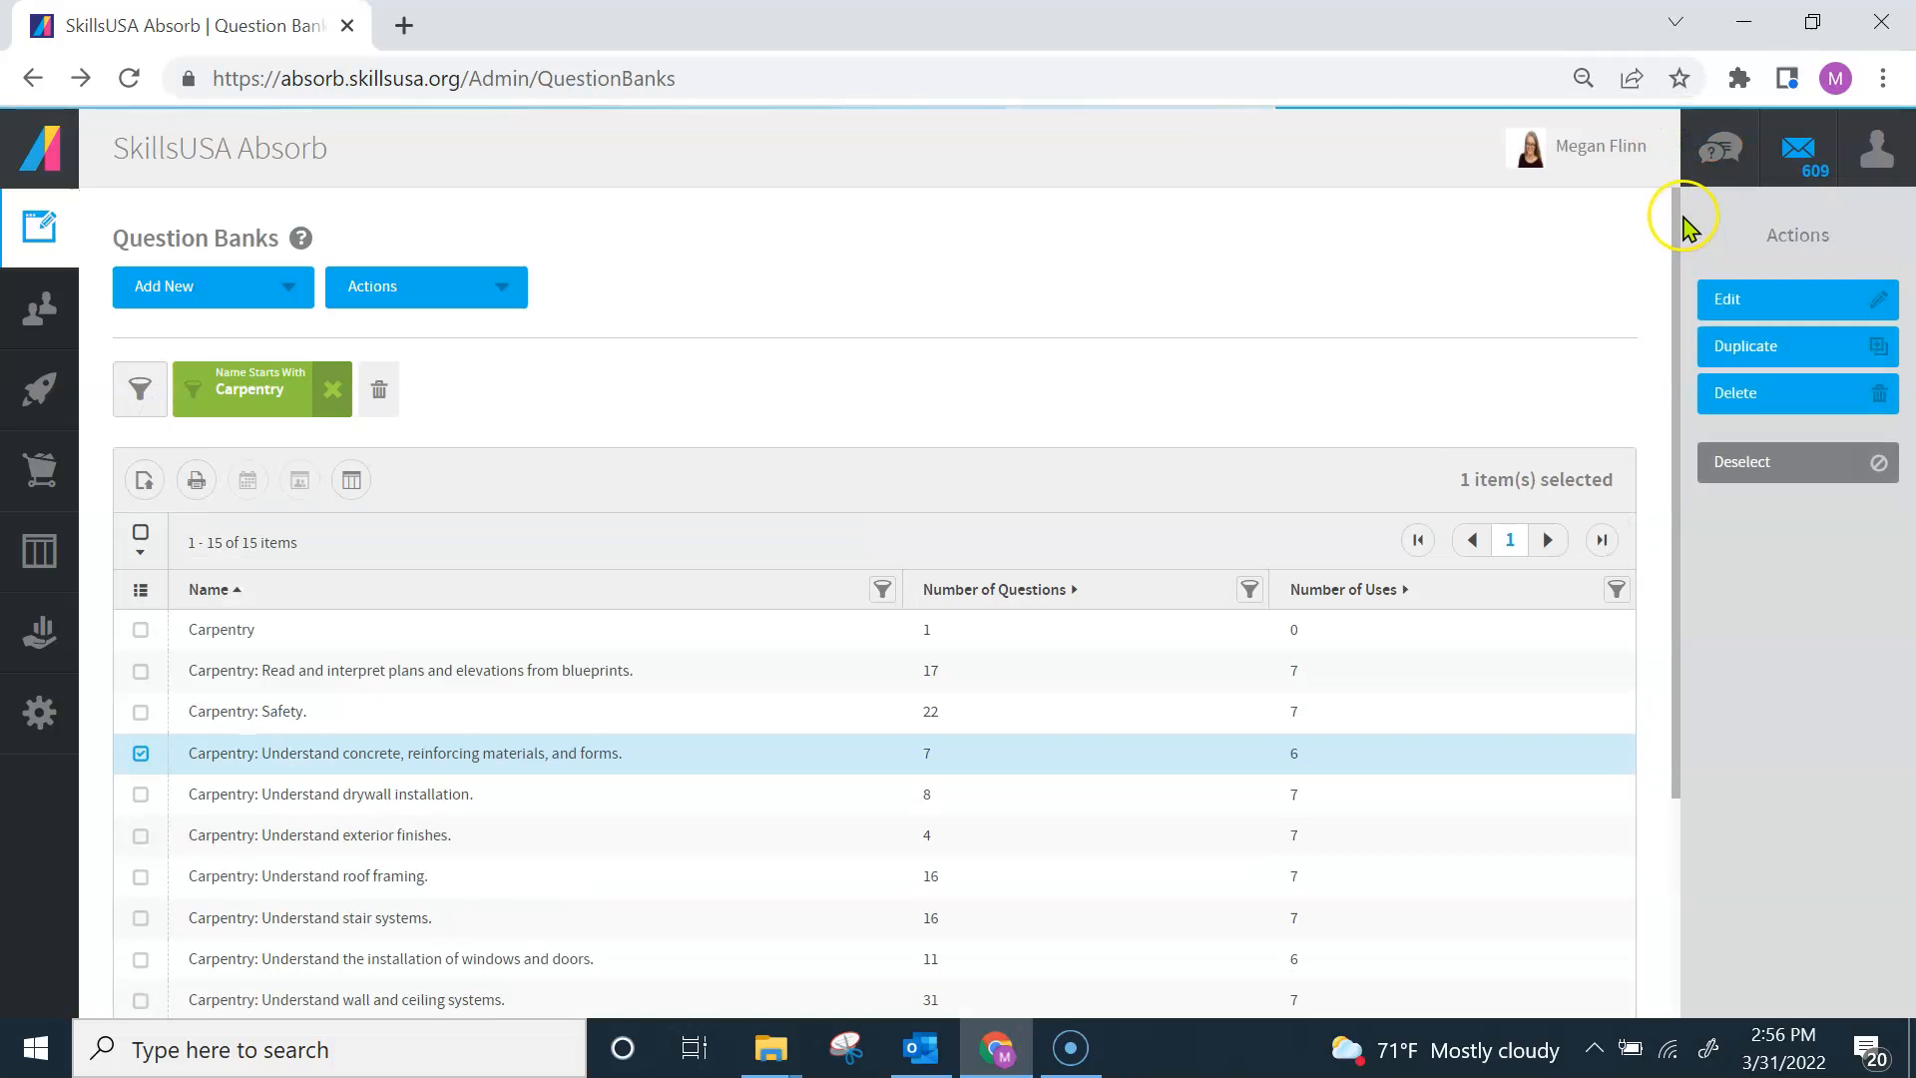
Open the "Carpentry: Understand drywall installation." bank, search its page for "residential set of stairs", and return to the list
drag(1676, 211, 1677, 431)
click(577, 493)
click(1772, 301)
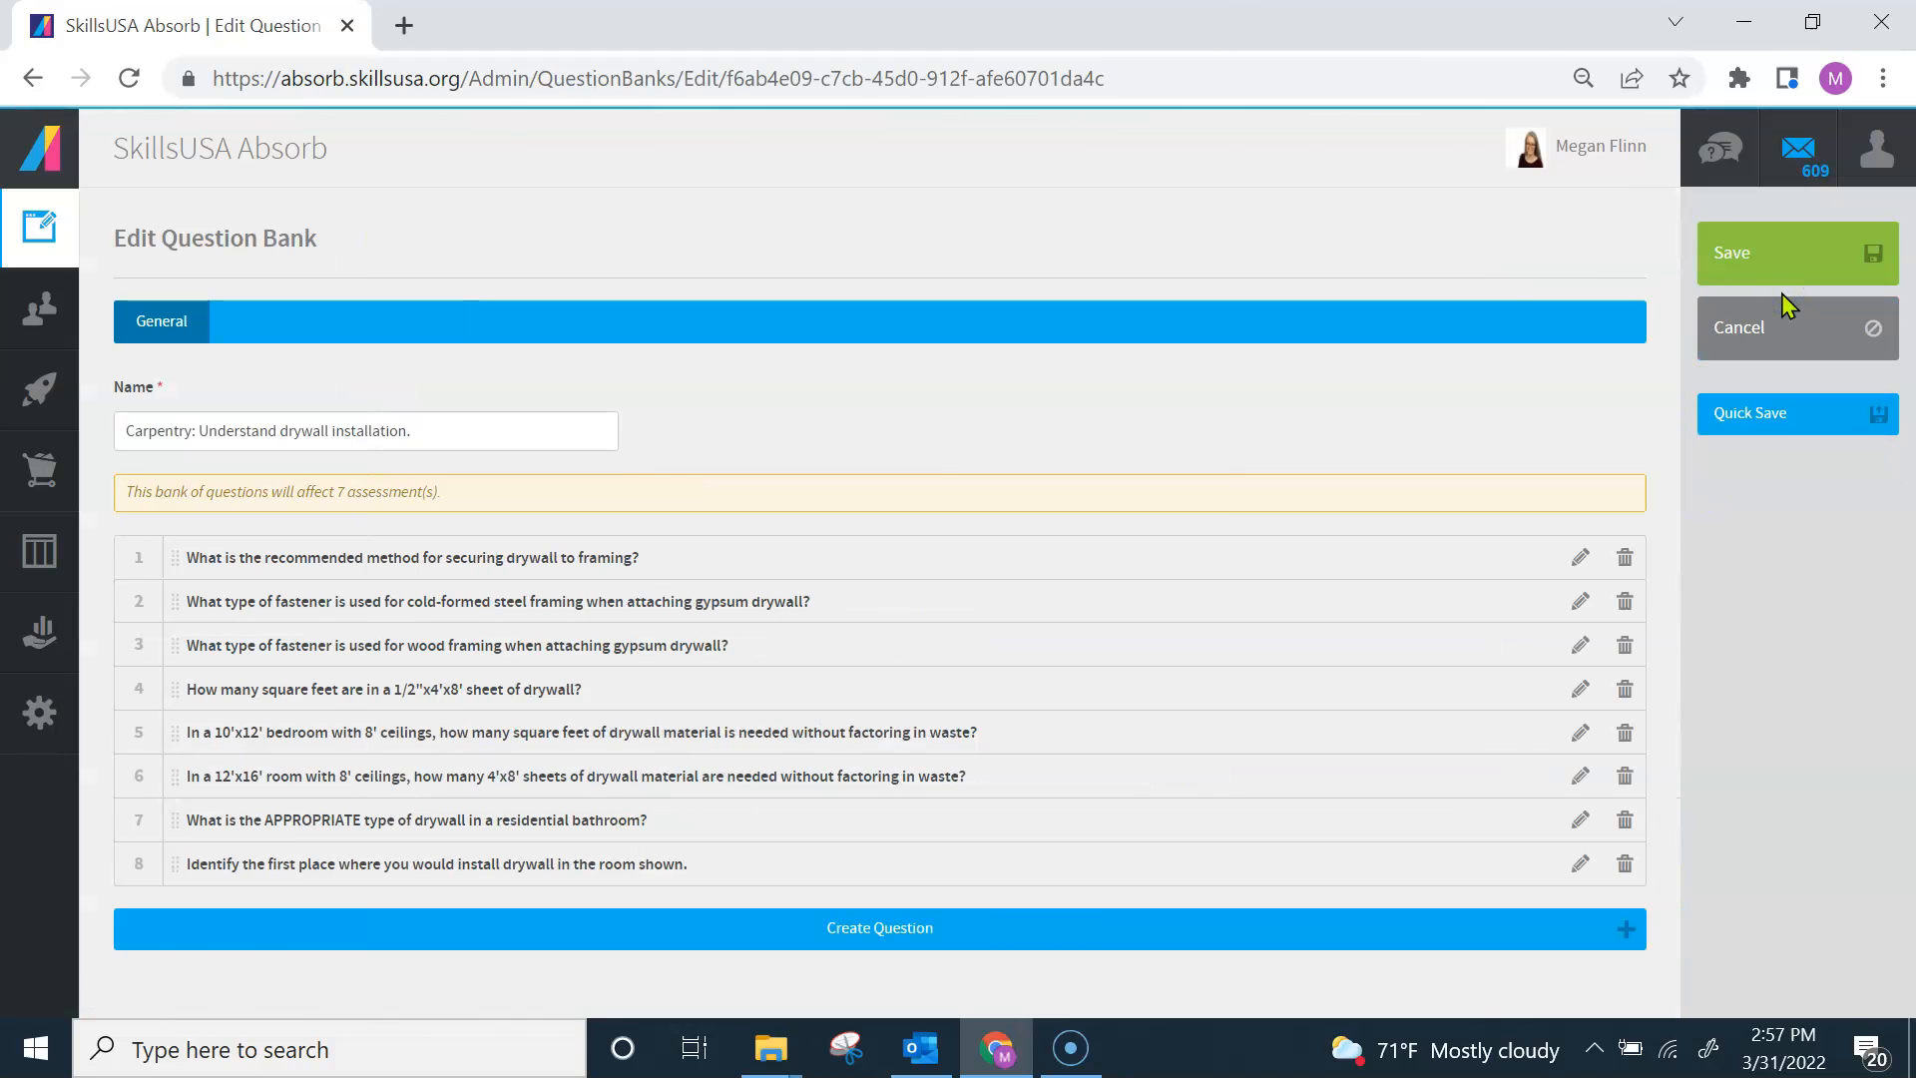
key(ctrl+f)
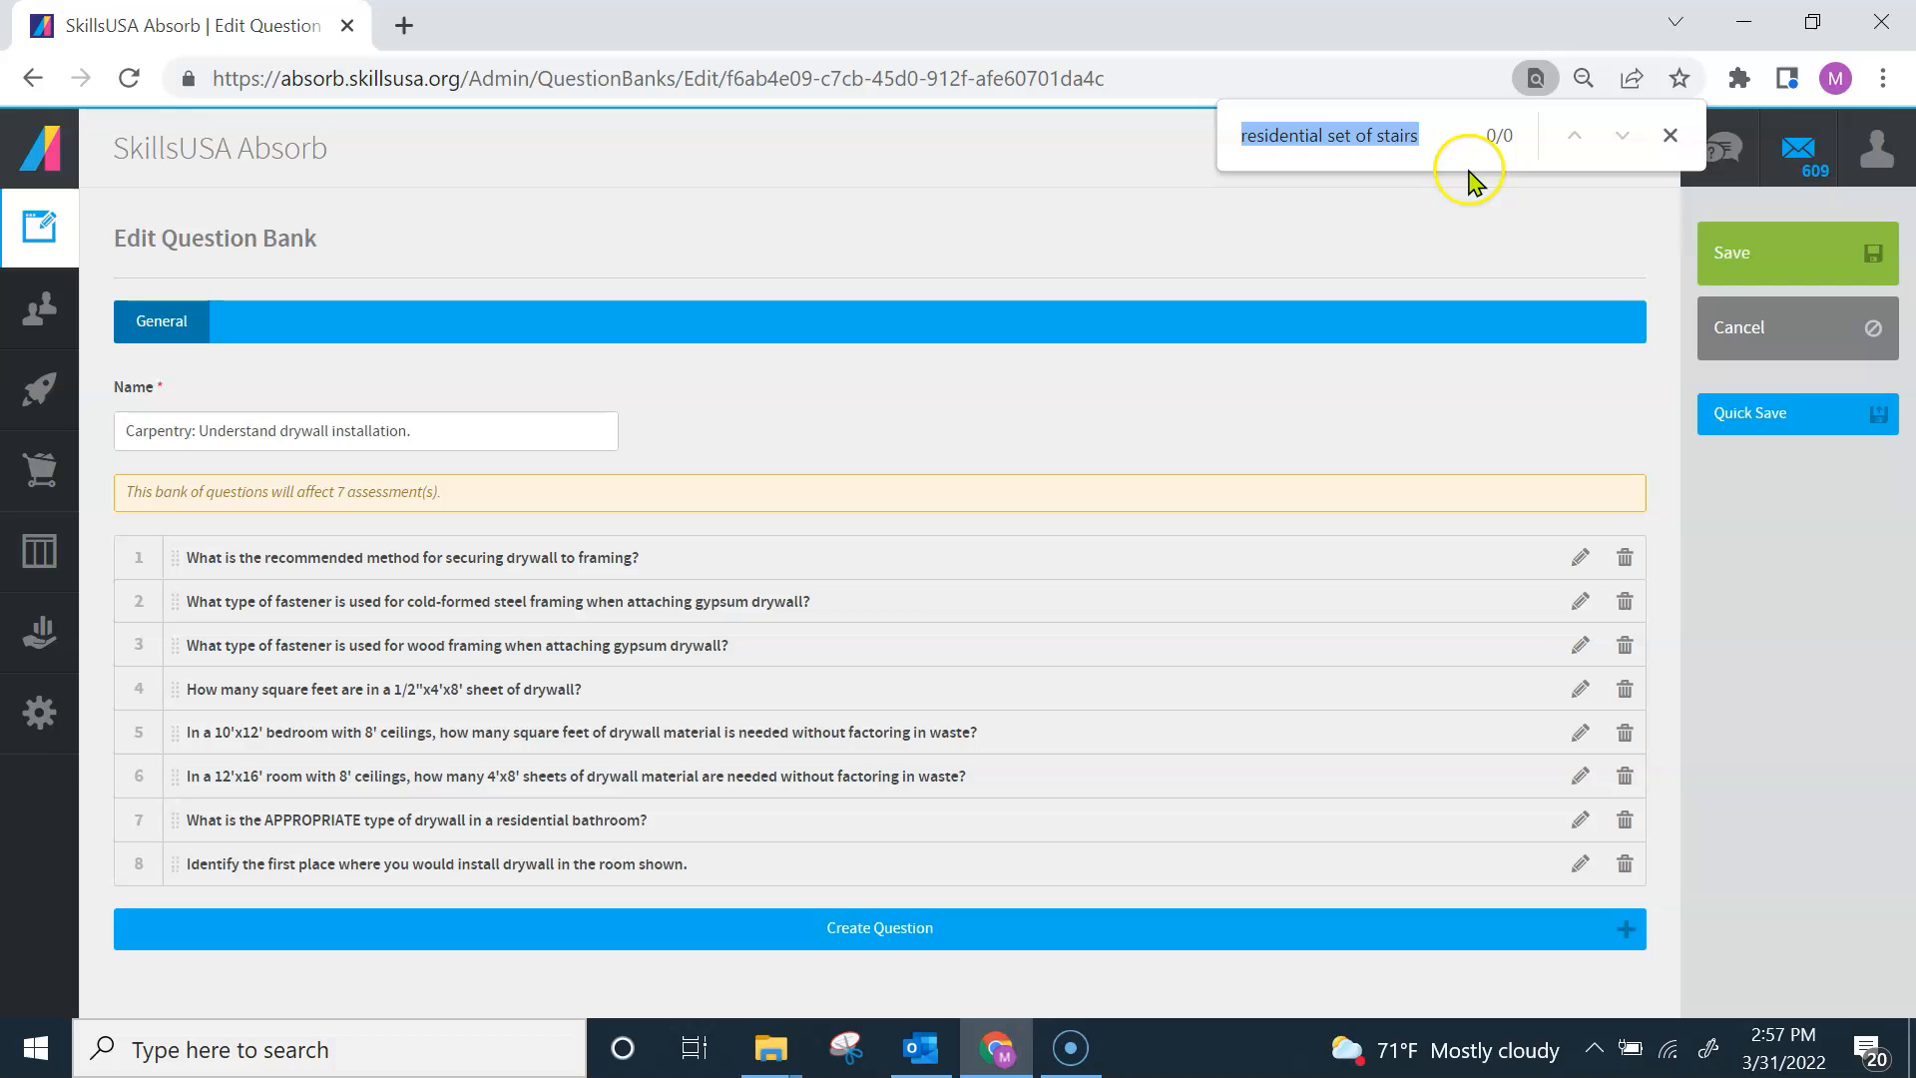
click(1669, 134)
click(1714, 309)
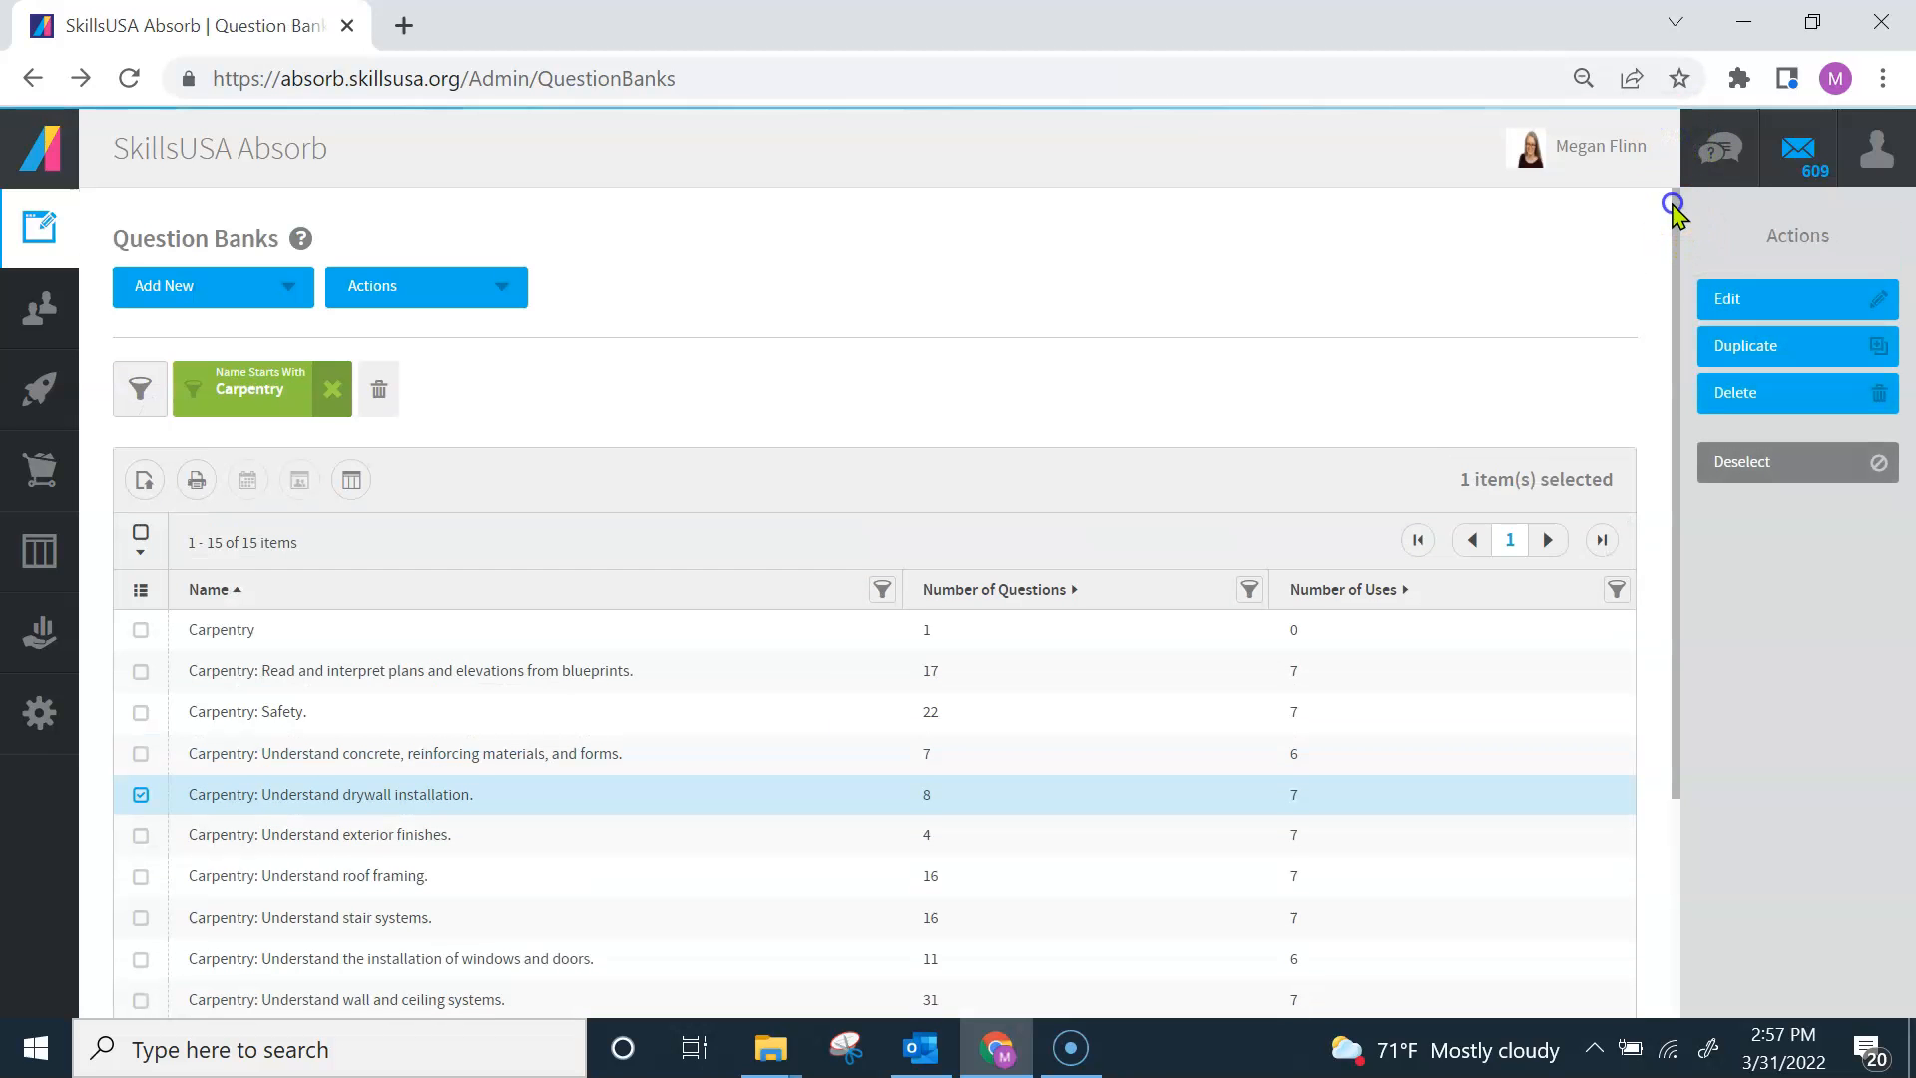
Open the "Carpentry: Understand exterior finishes." bank, search its page for "residential set of stairs", and return to the list
scroll(1678, 205, down, 3)
click(480, 549)
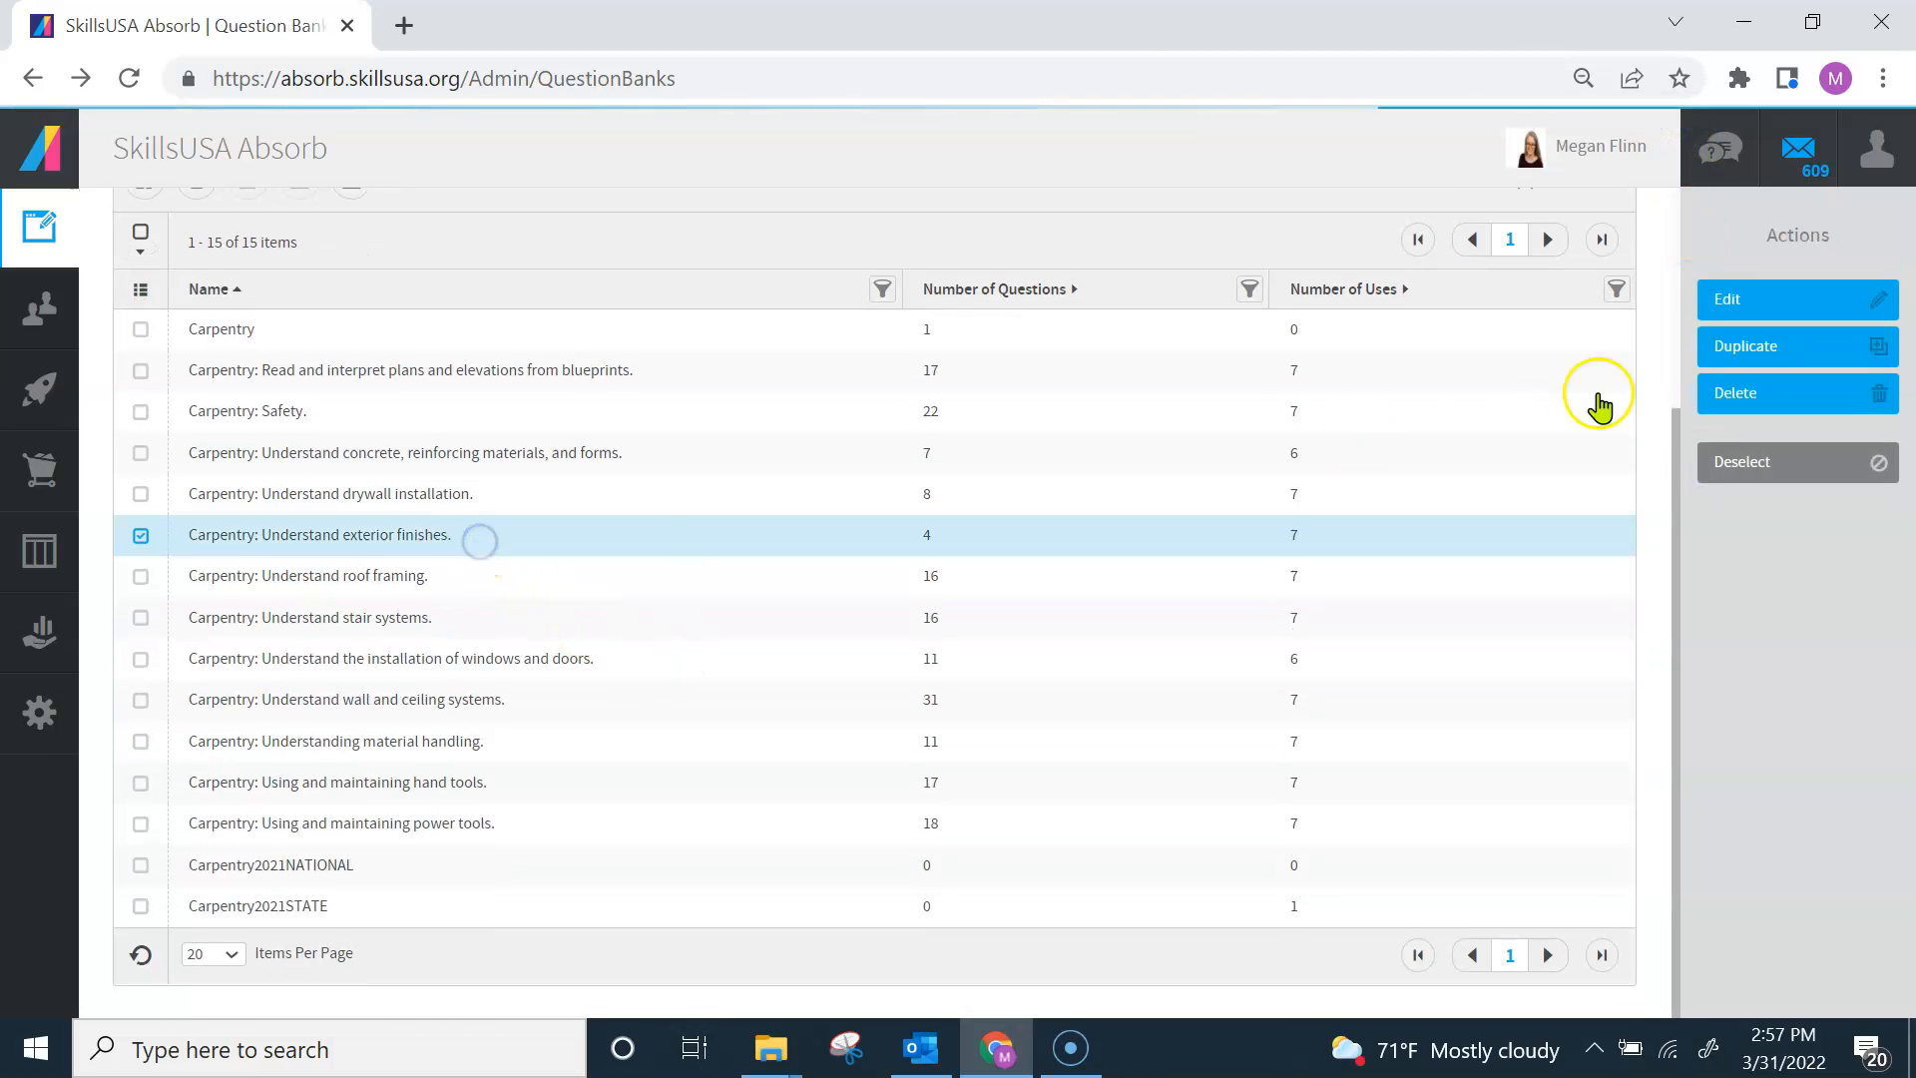
click(1765, 298)
key(ctrl+f)
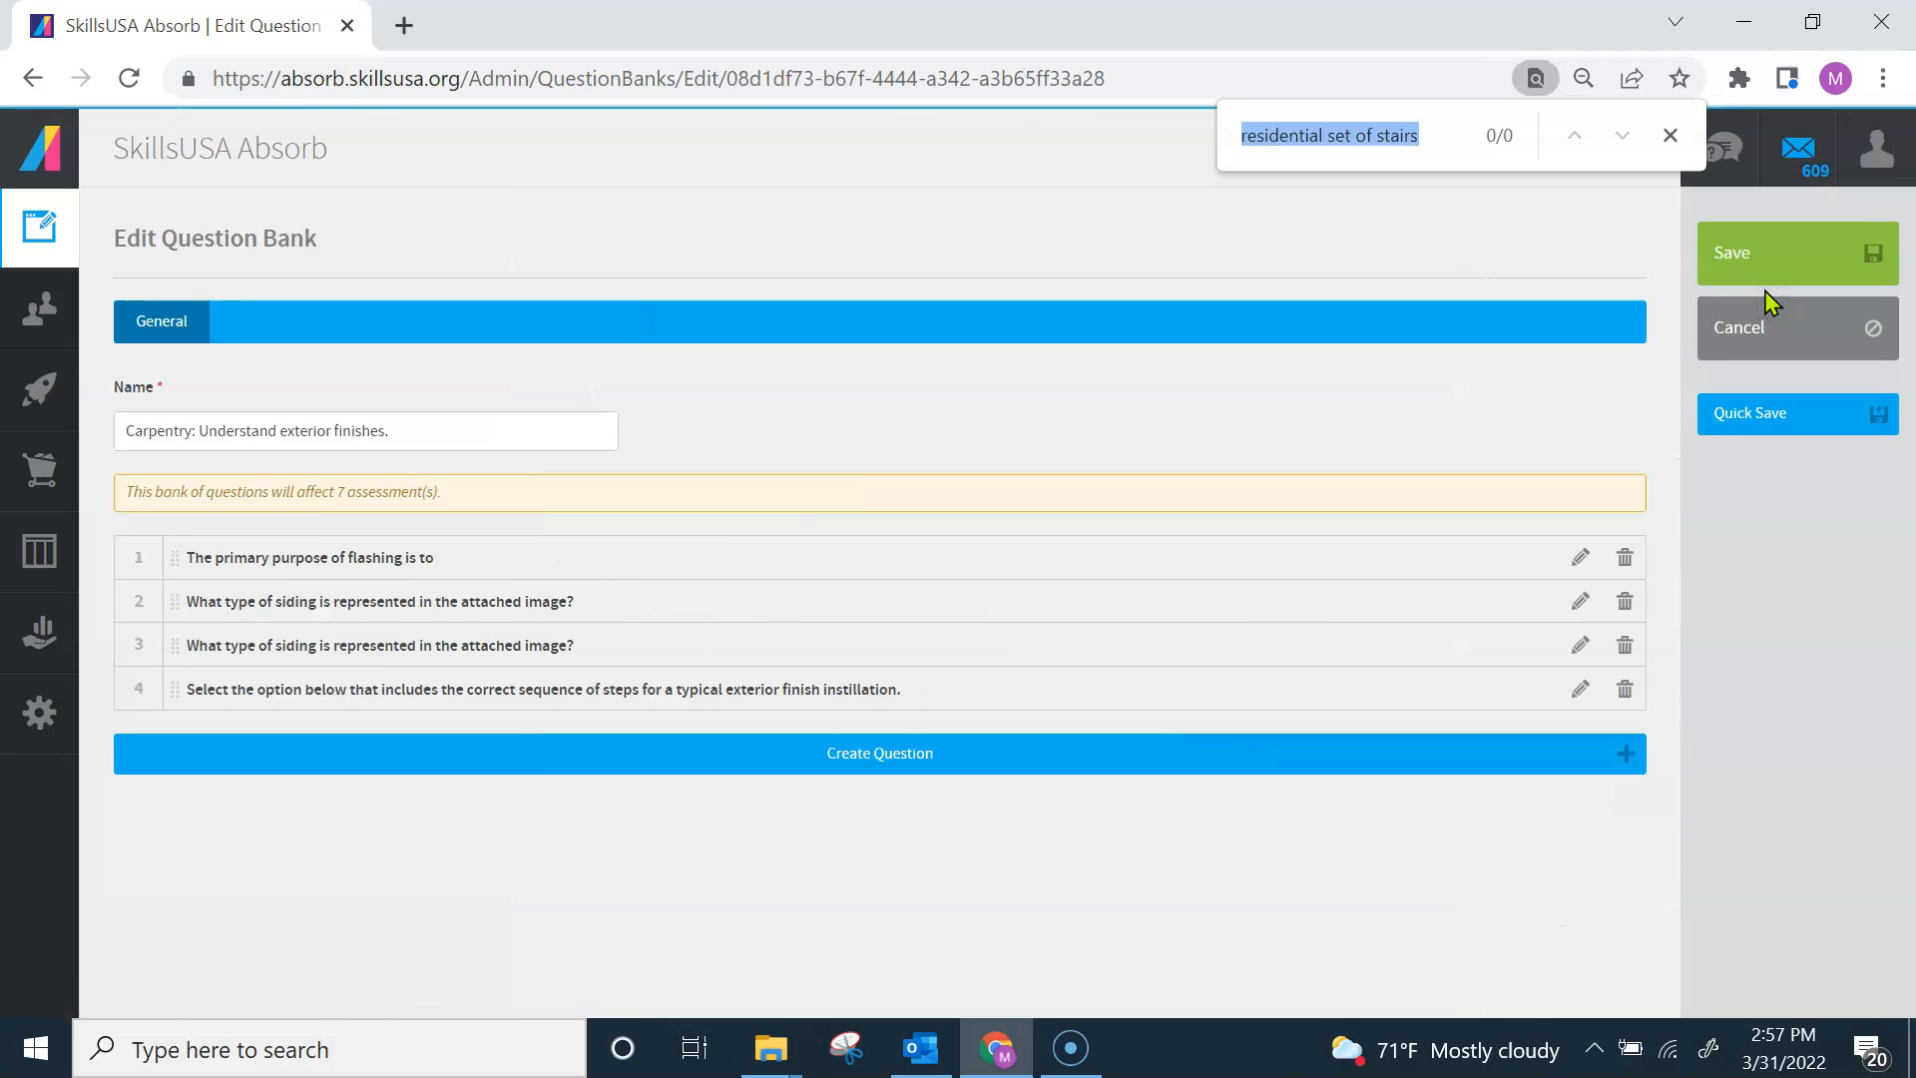
click(1674, 138)
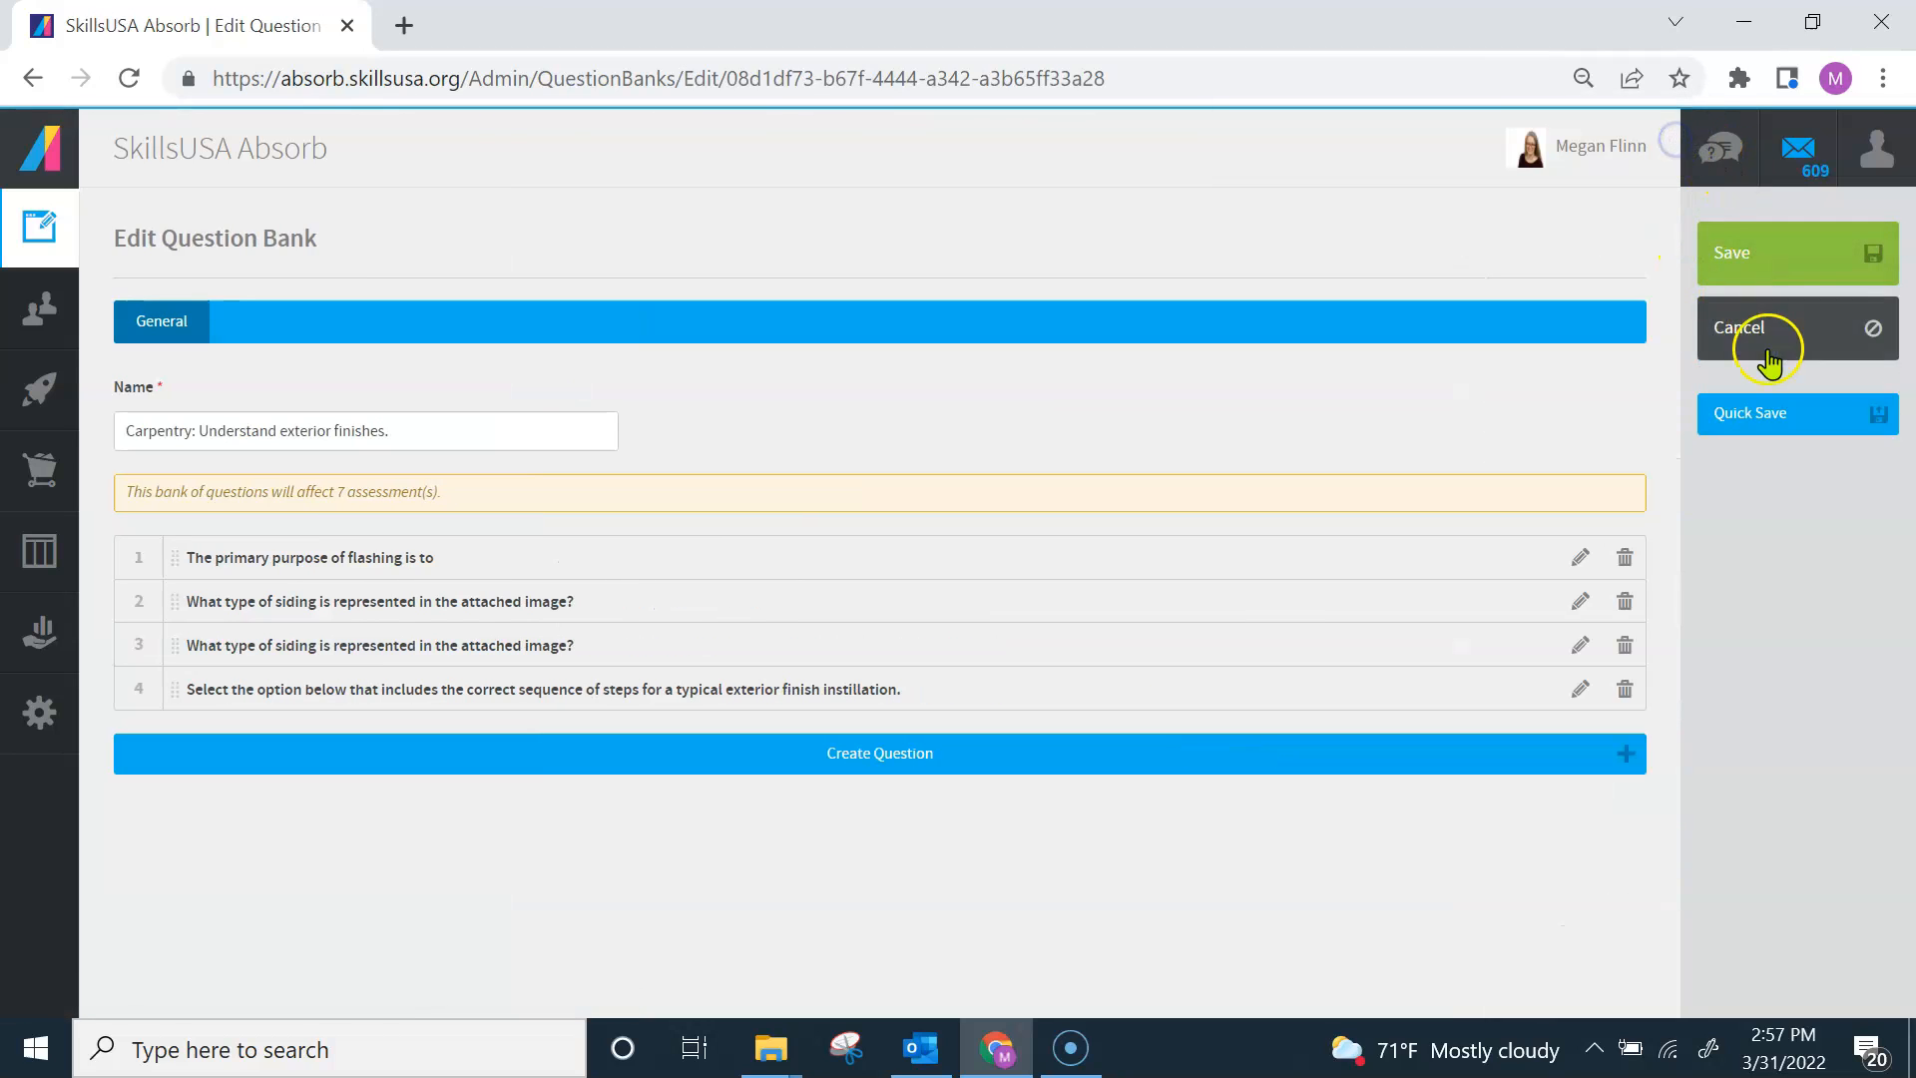
click(1741, 332)
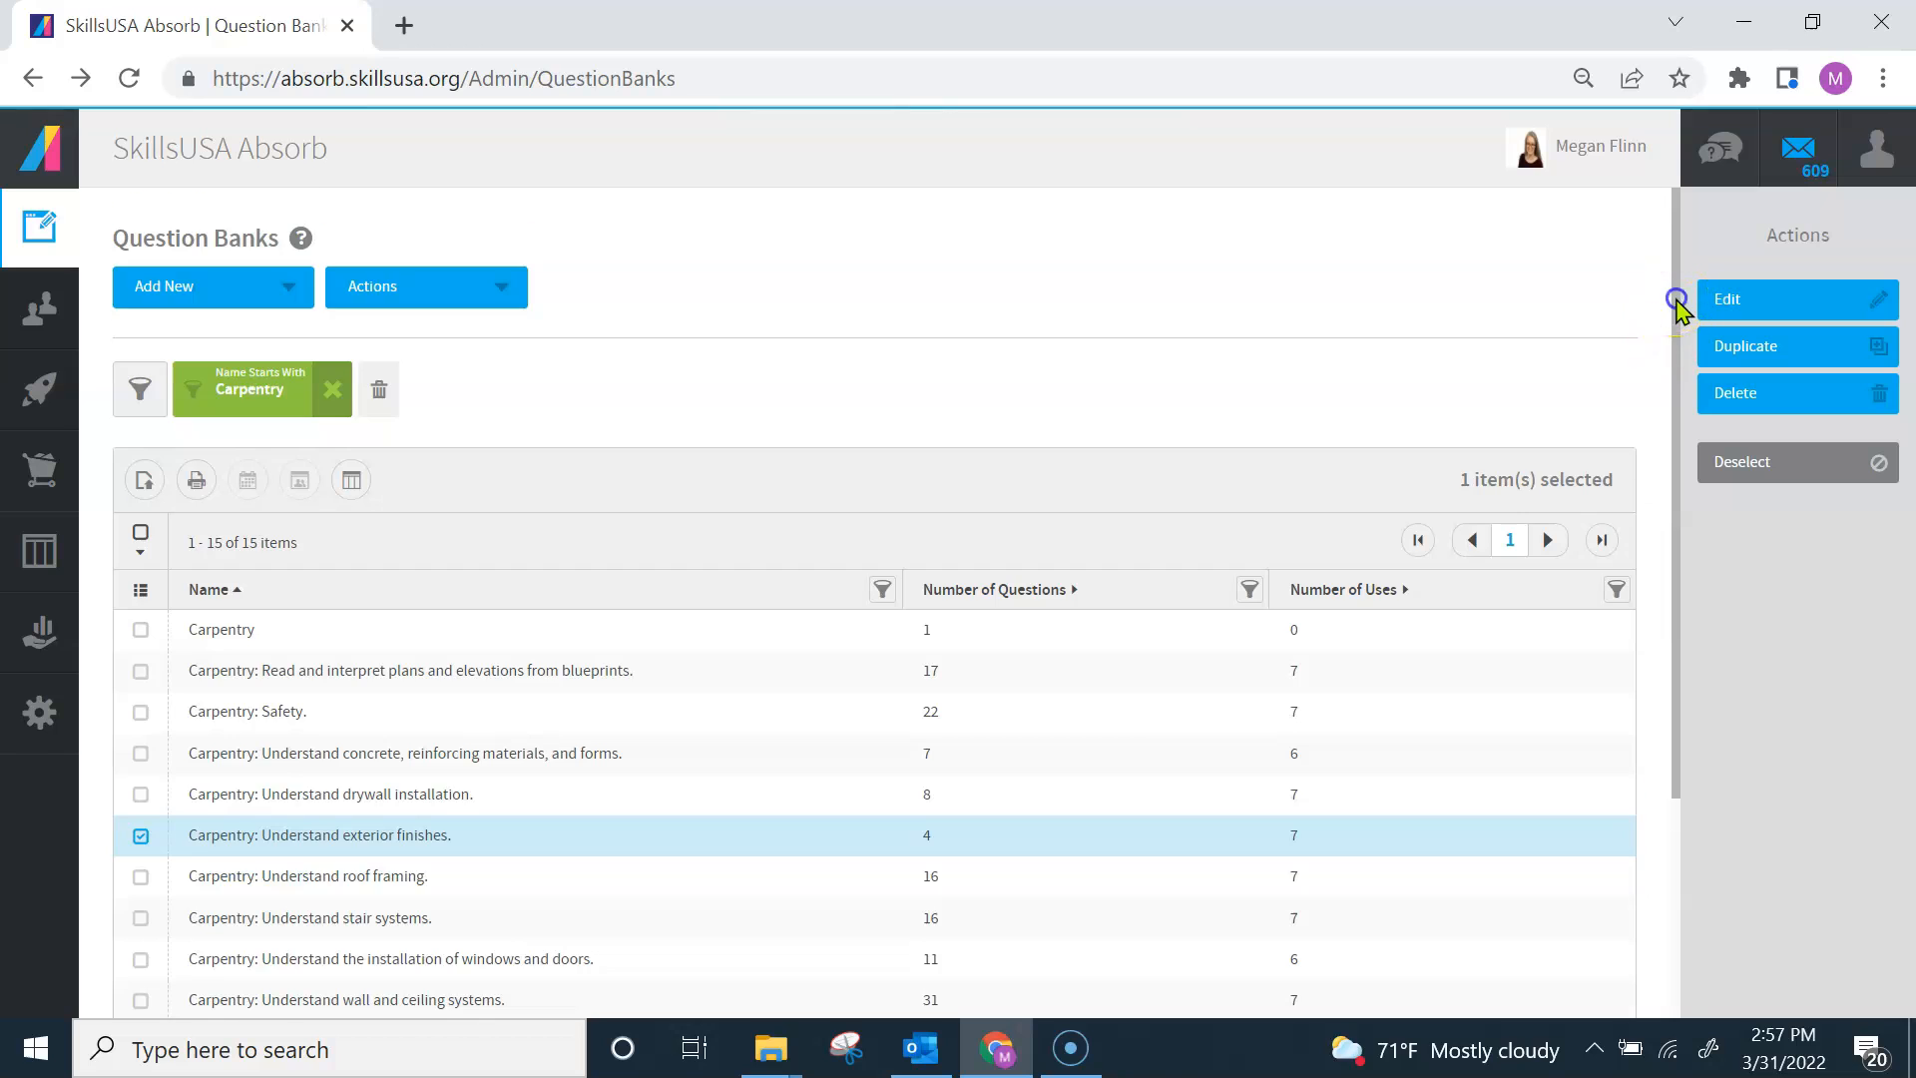
Open the "Carpentry: Understand roof framing." bank, search its page for "residential set of stairs", and return to the list
scroll(620, 675, down, 3)
click(476, 577)
click(1864, 302)
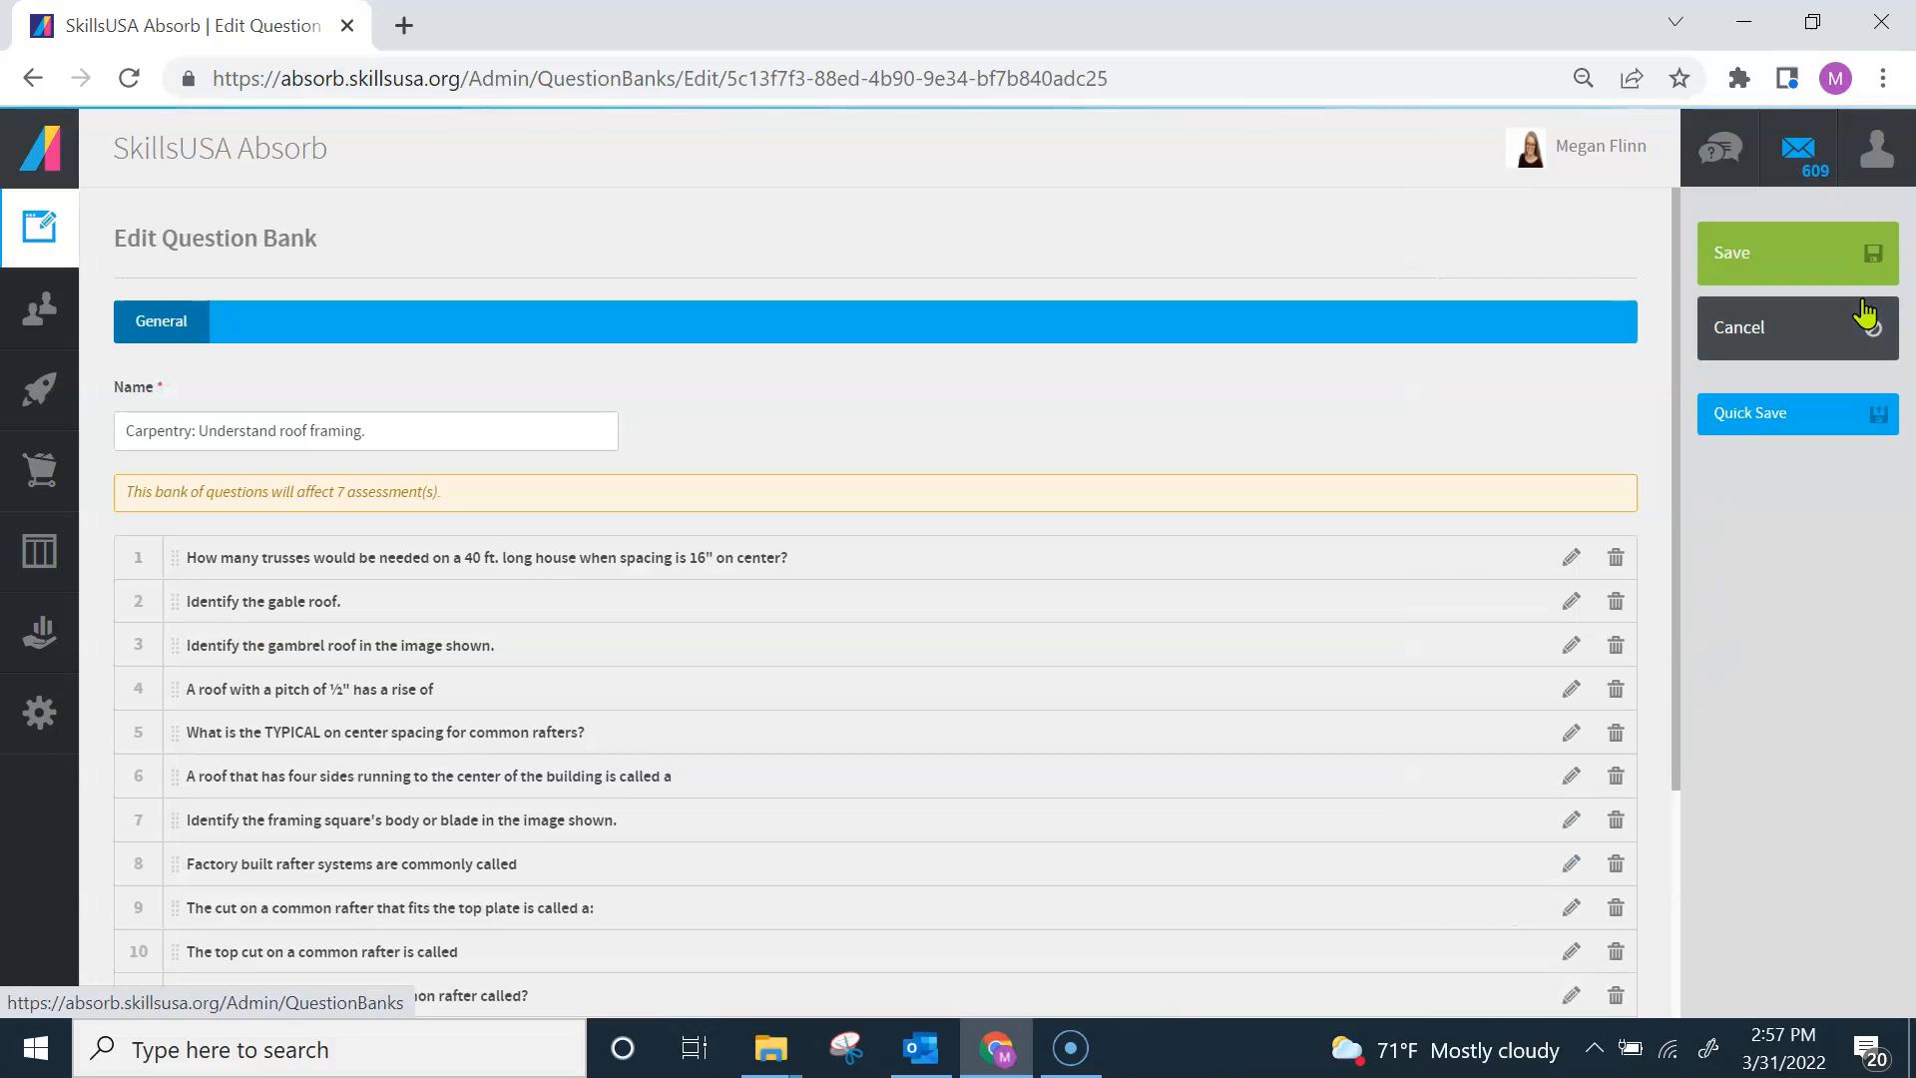
key(ctrl+f)
click(1670, 135)
click(1796, 329)
Open the "Carpentry: Understand stair systems." bank and search its page for "residential set of stairs"
scroll(1677, 221, down, 3)
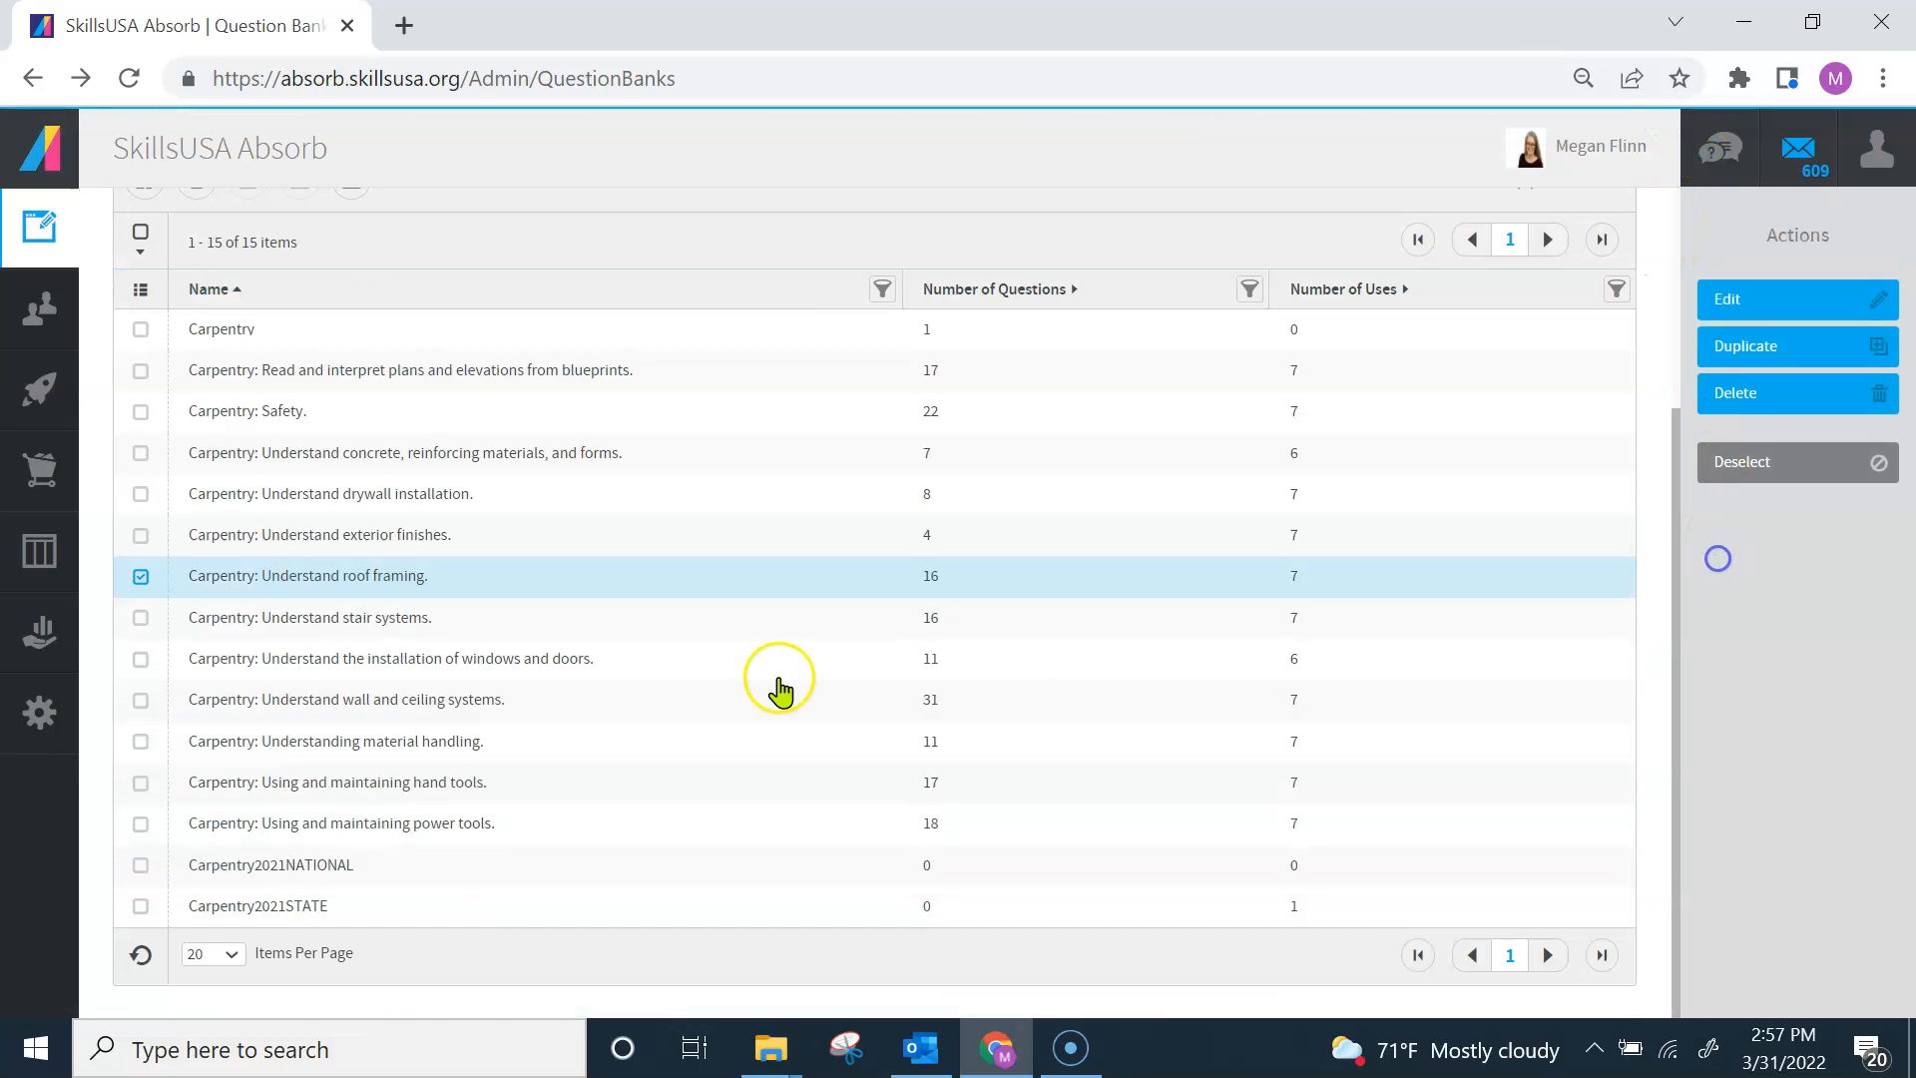
click(710, 619)
click(1733, 302)
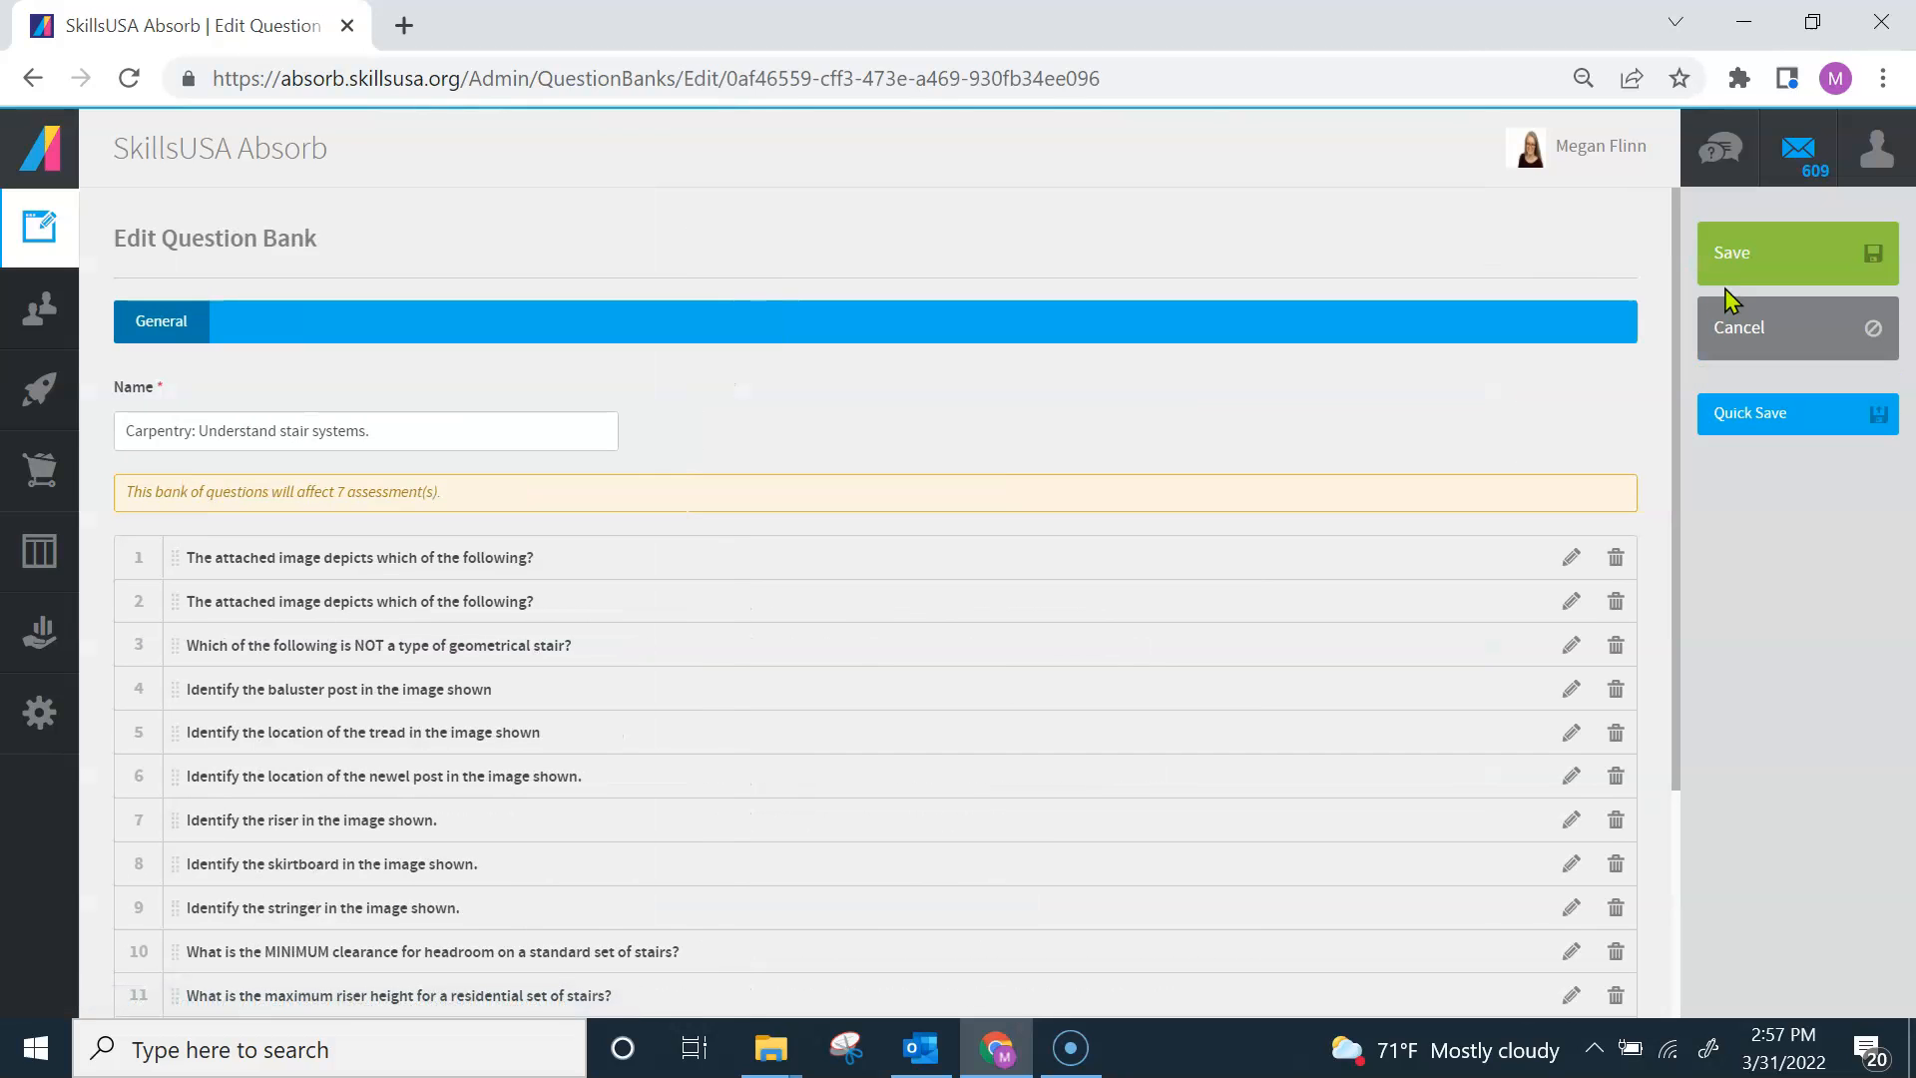
key(ctrl+f)
key(Return)
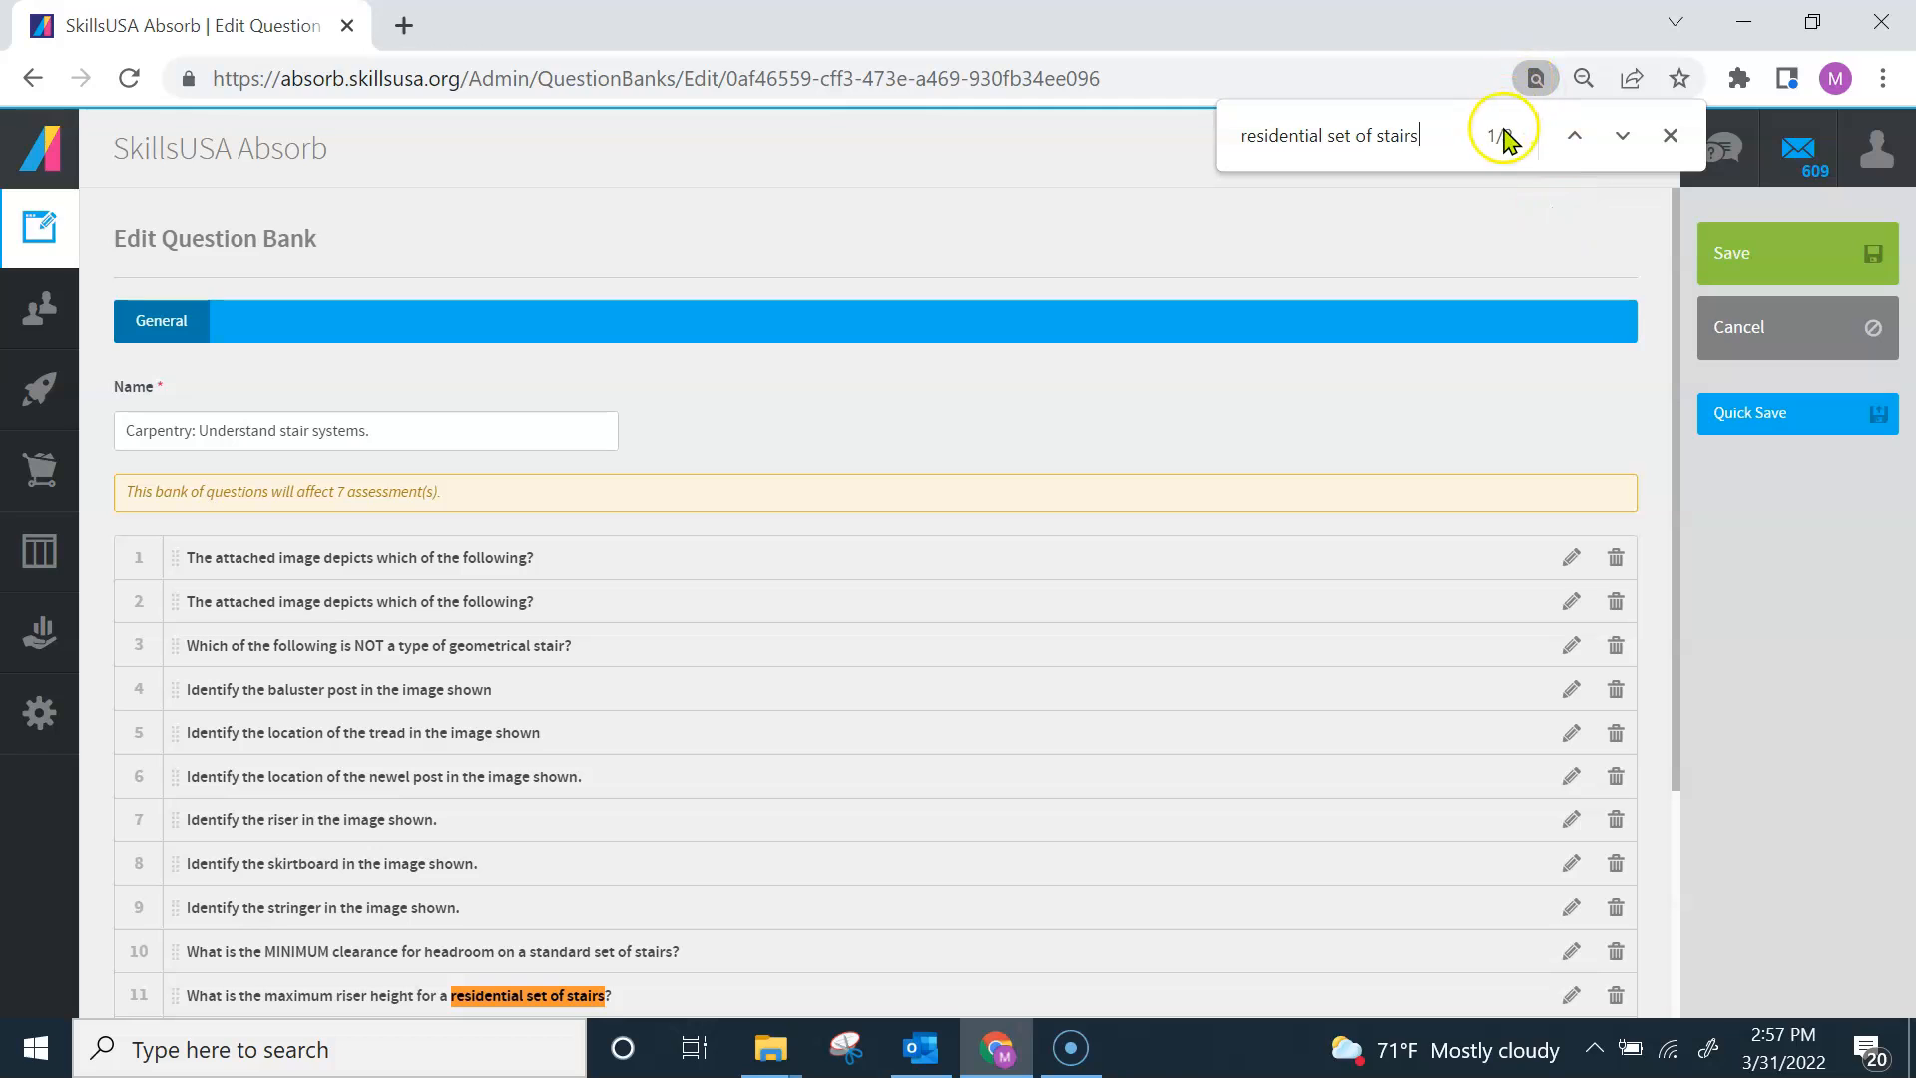
drag(1677, 299, 1726, 607)
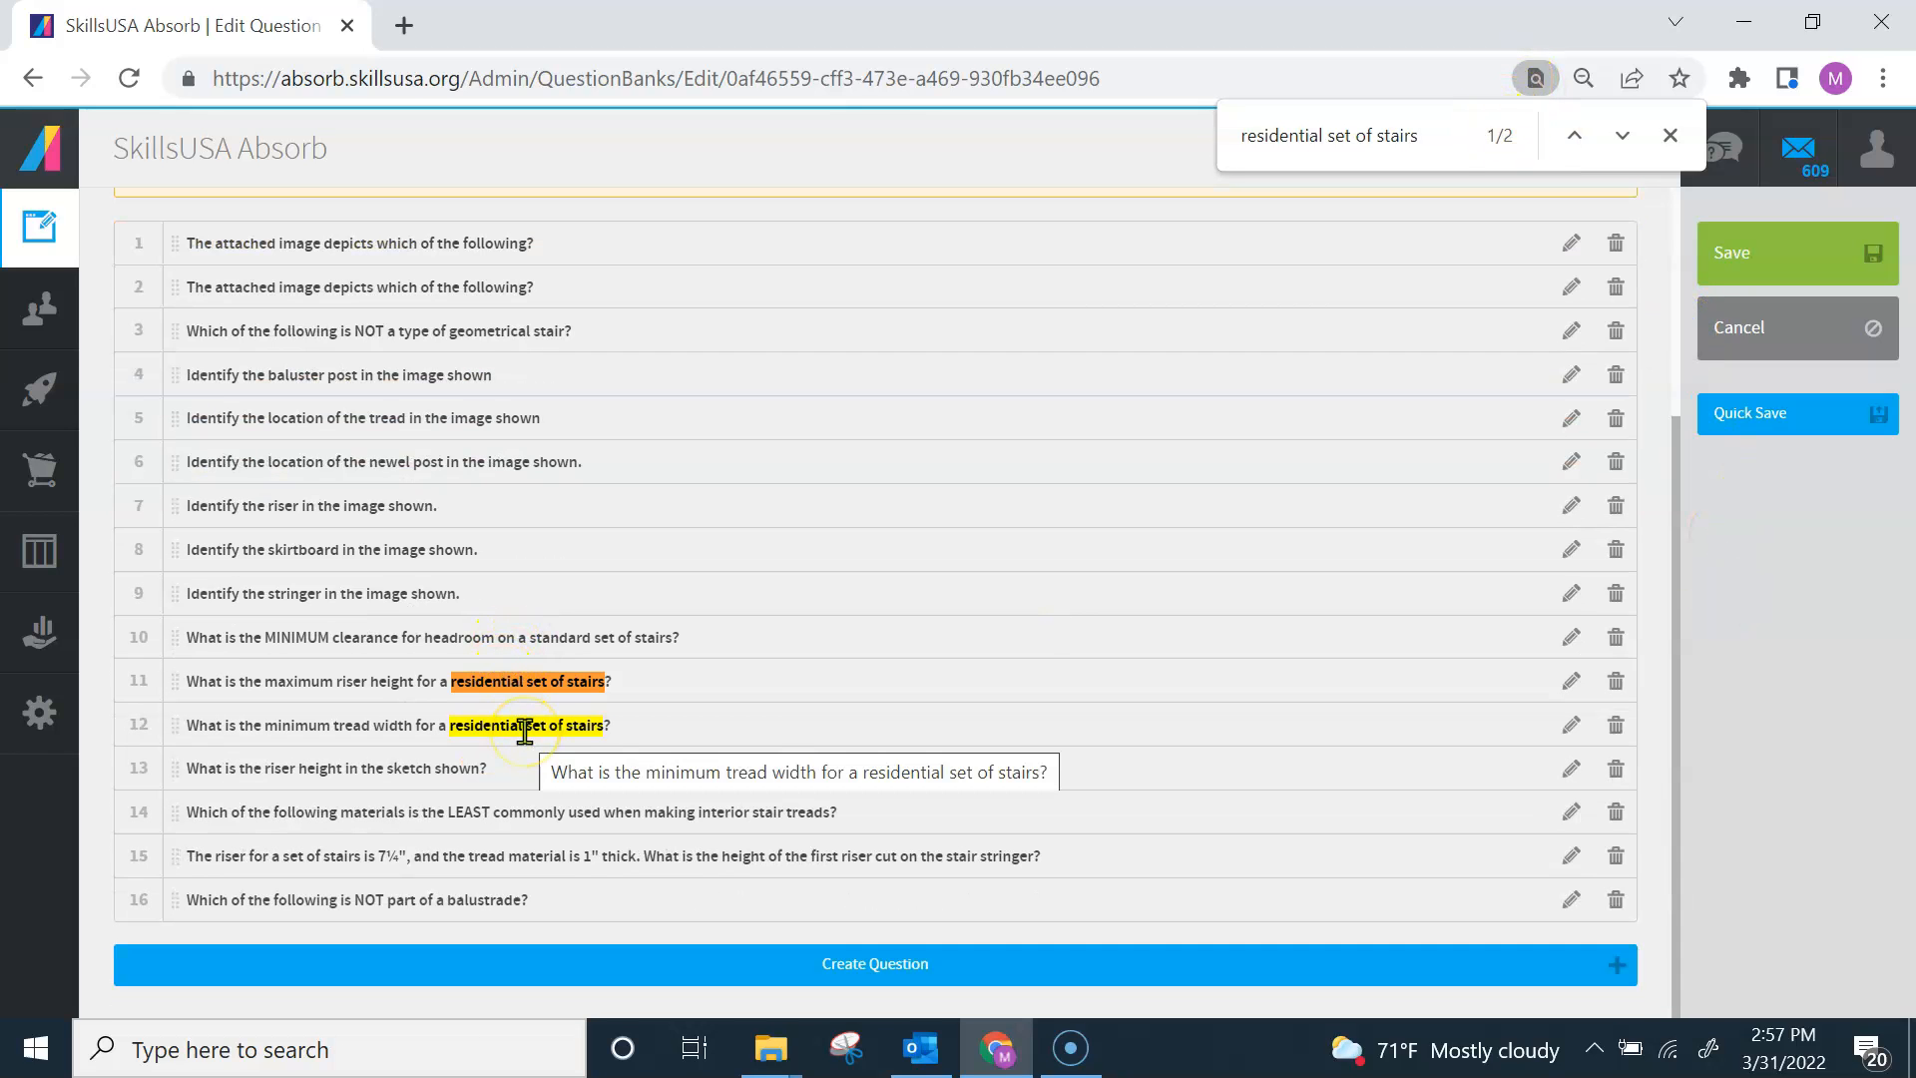
Expand question 11 about the maximum riser height of a residential set of stairs and check its attachment
click(1581, 689)
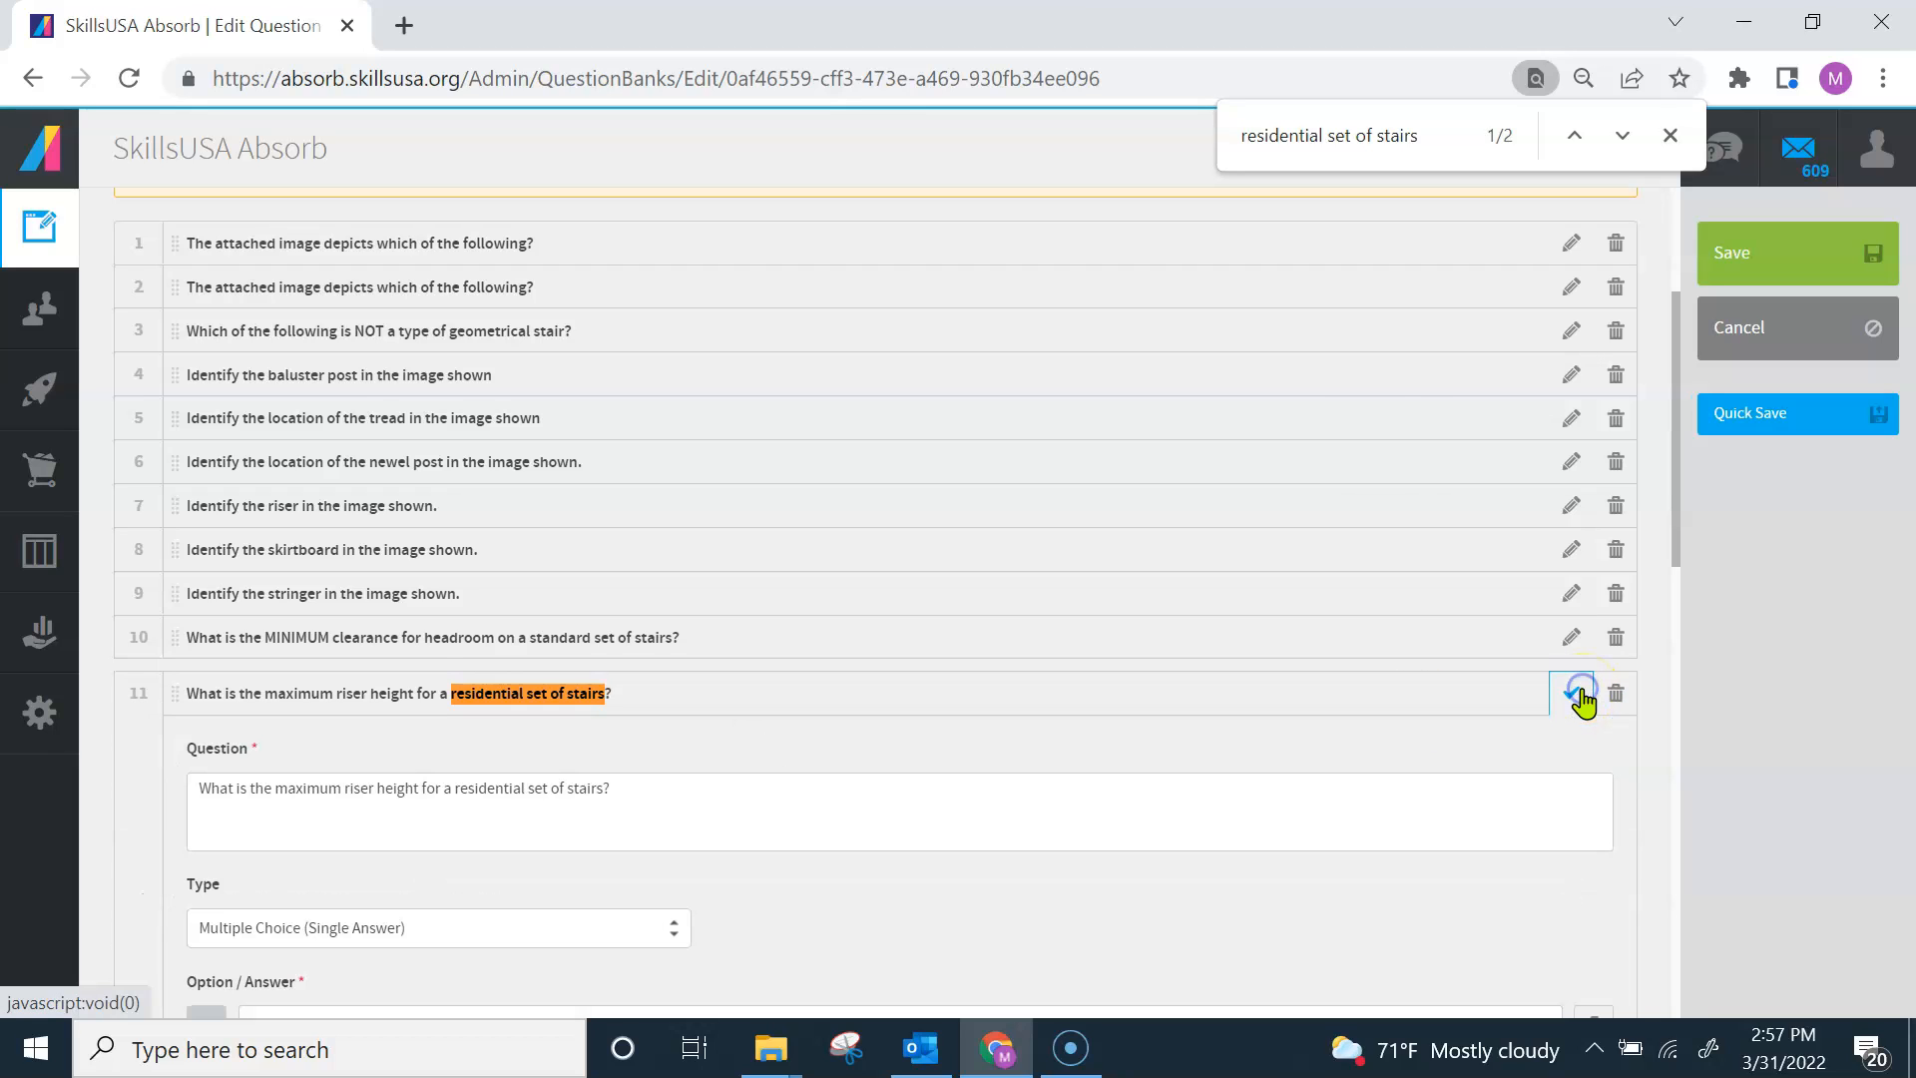
drag(1674, 465, 1729, 871)
click(196, 779)
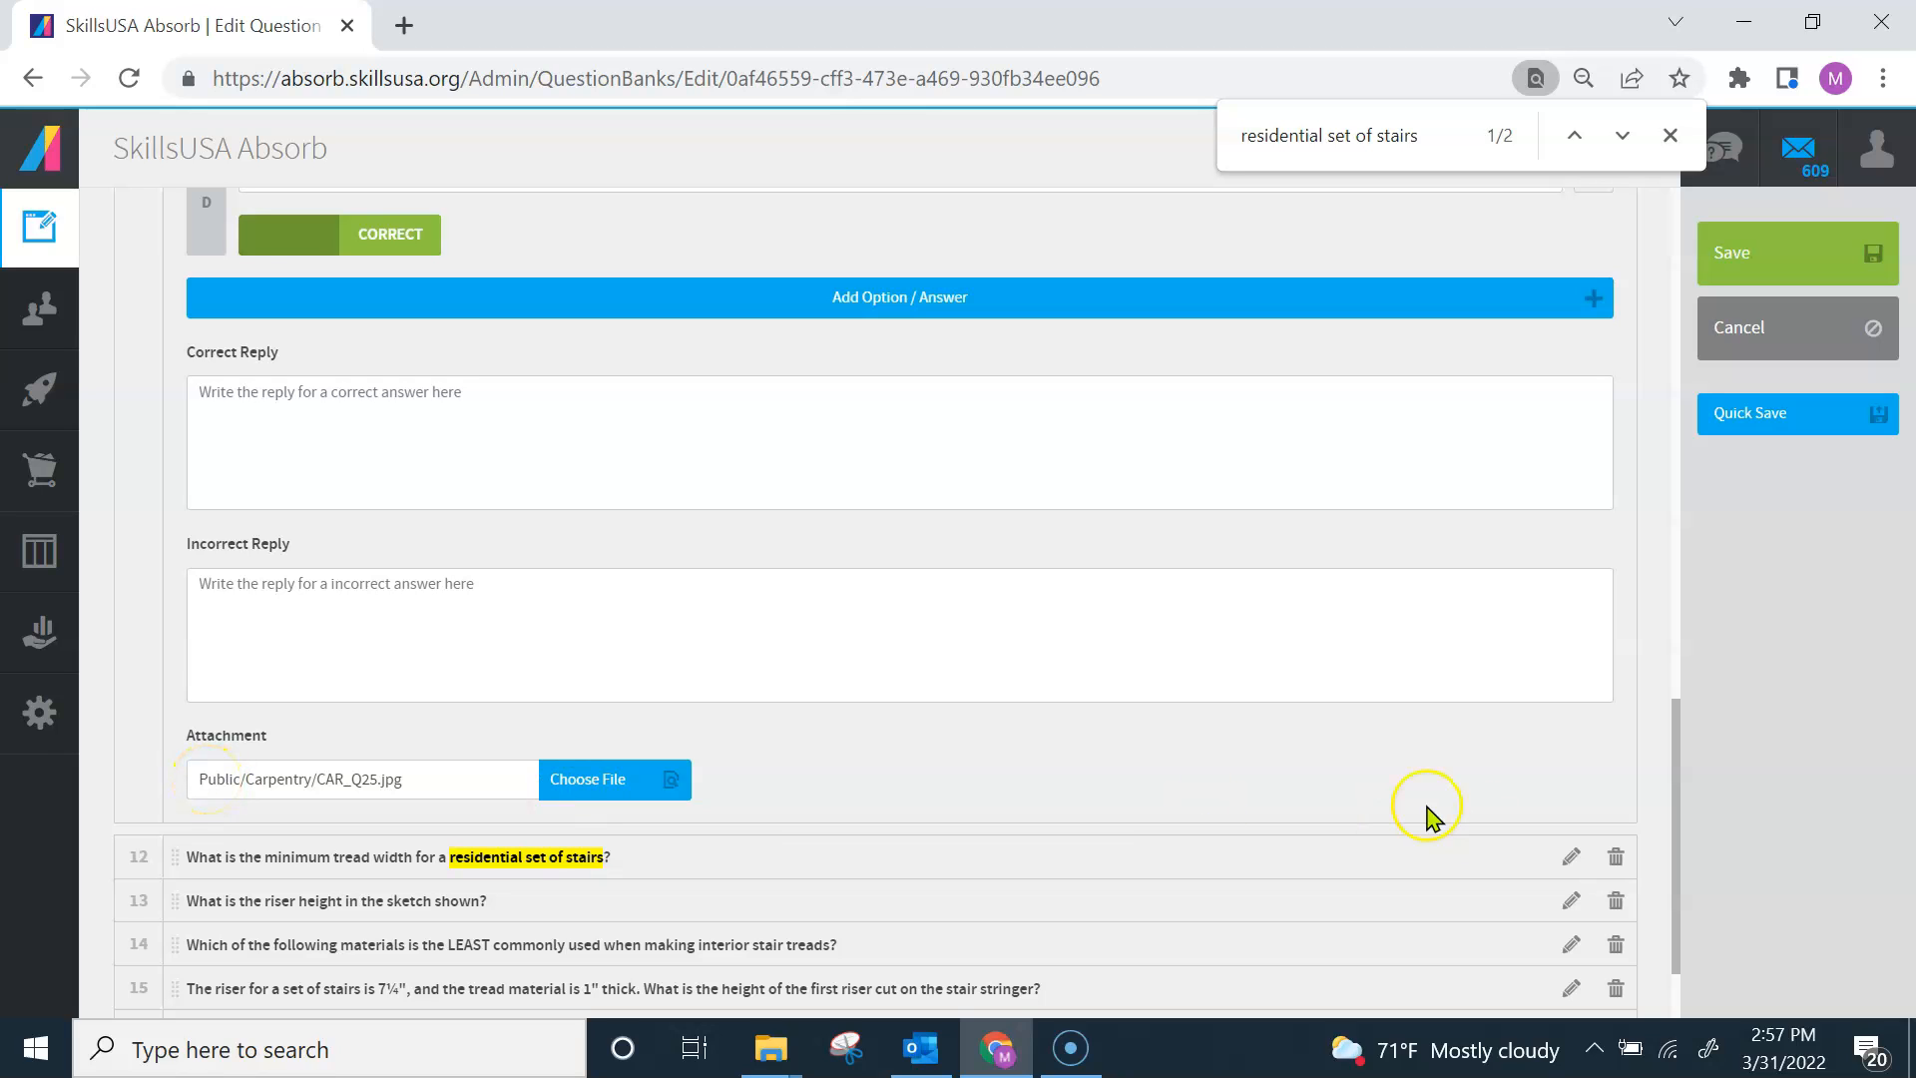
drag(1677, 710, 1676, 761)
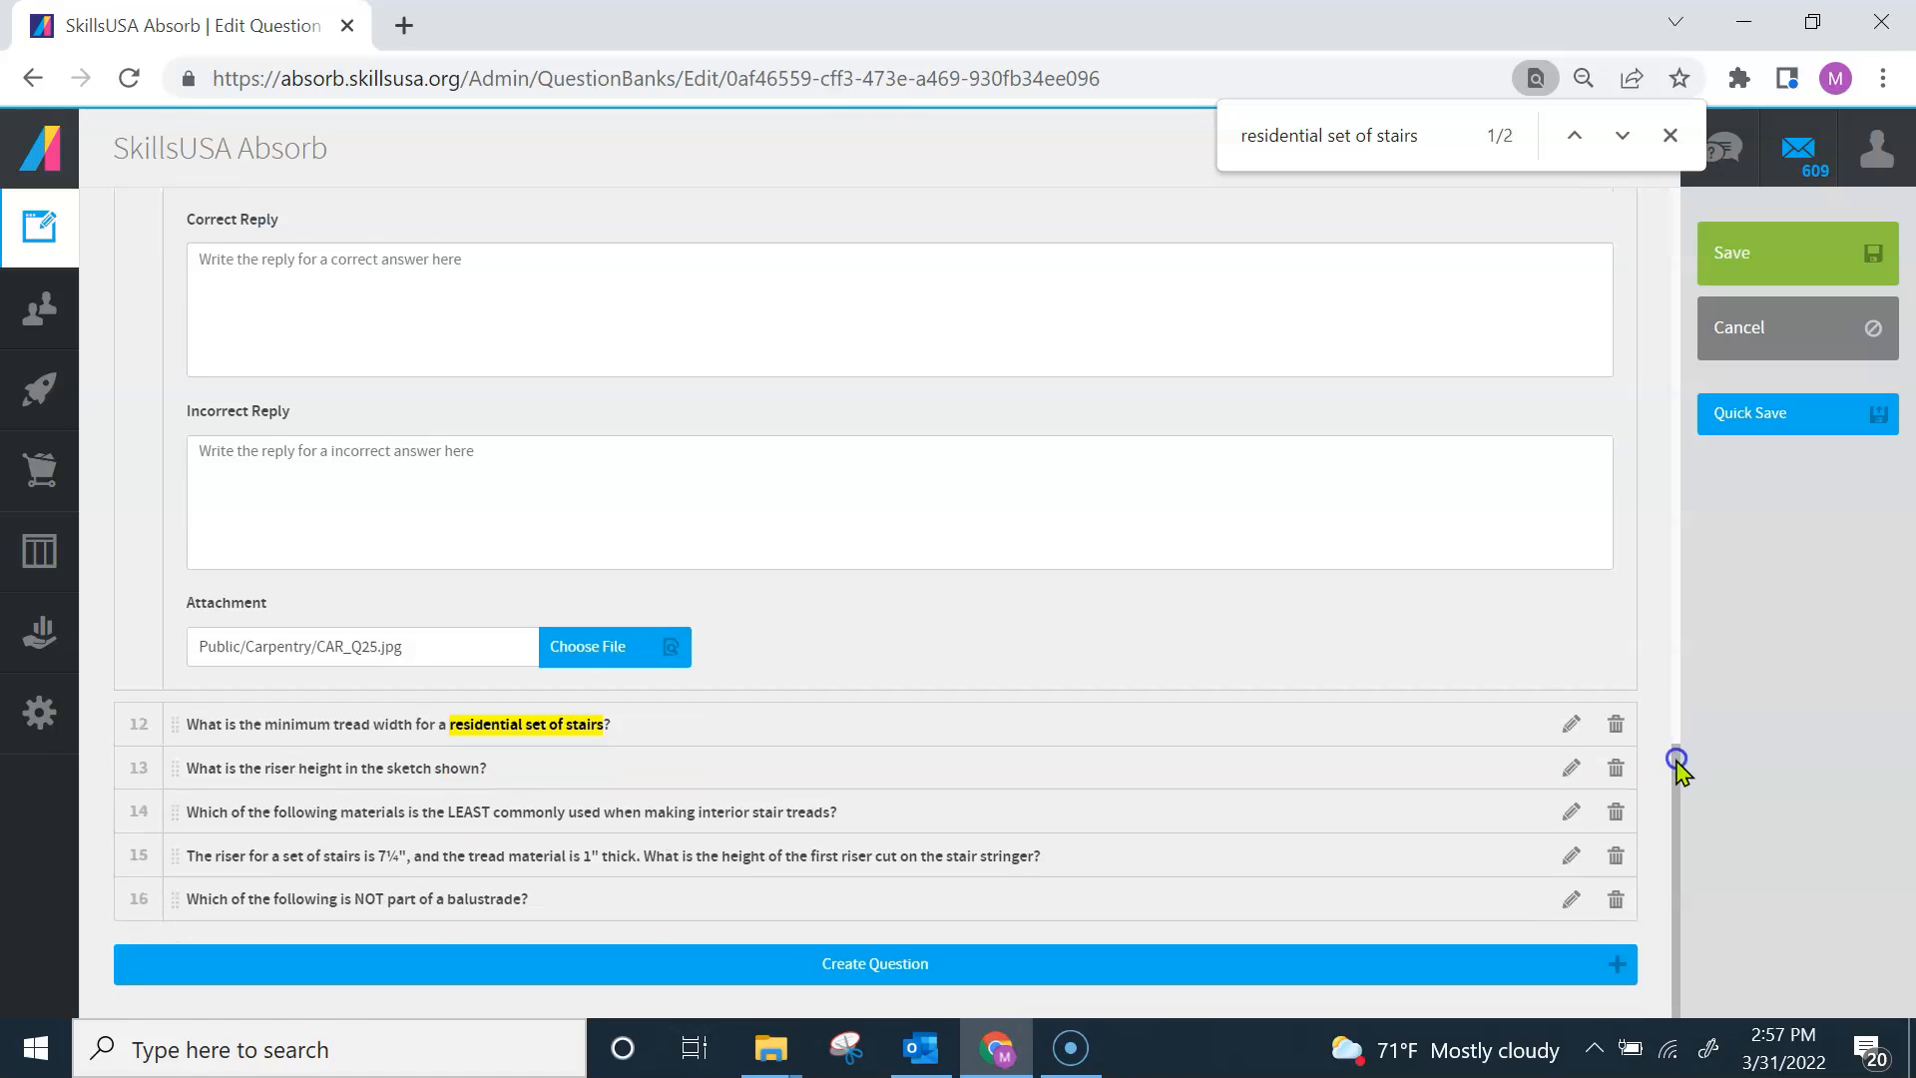
Expand question 12 on minimum tread width and question 13 on the sketched riser height, and check their attachments
click(1572, 722)
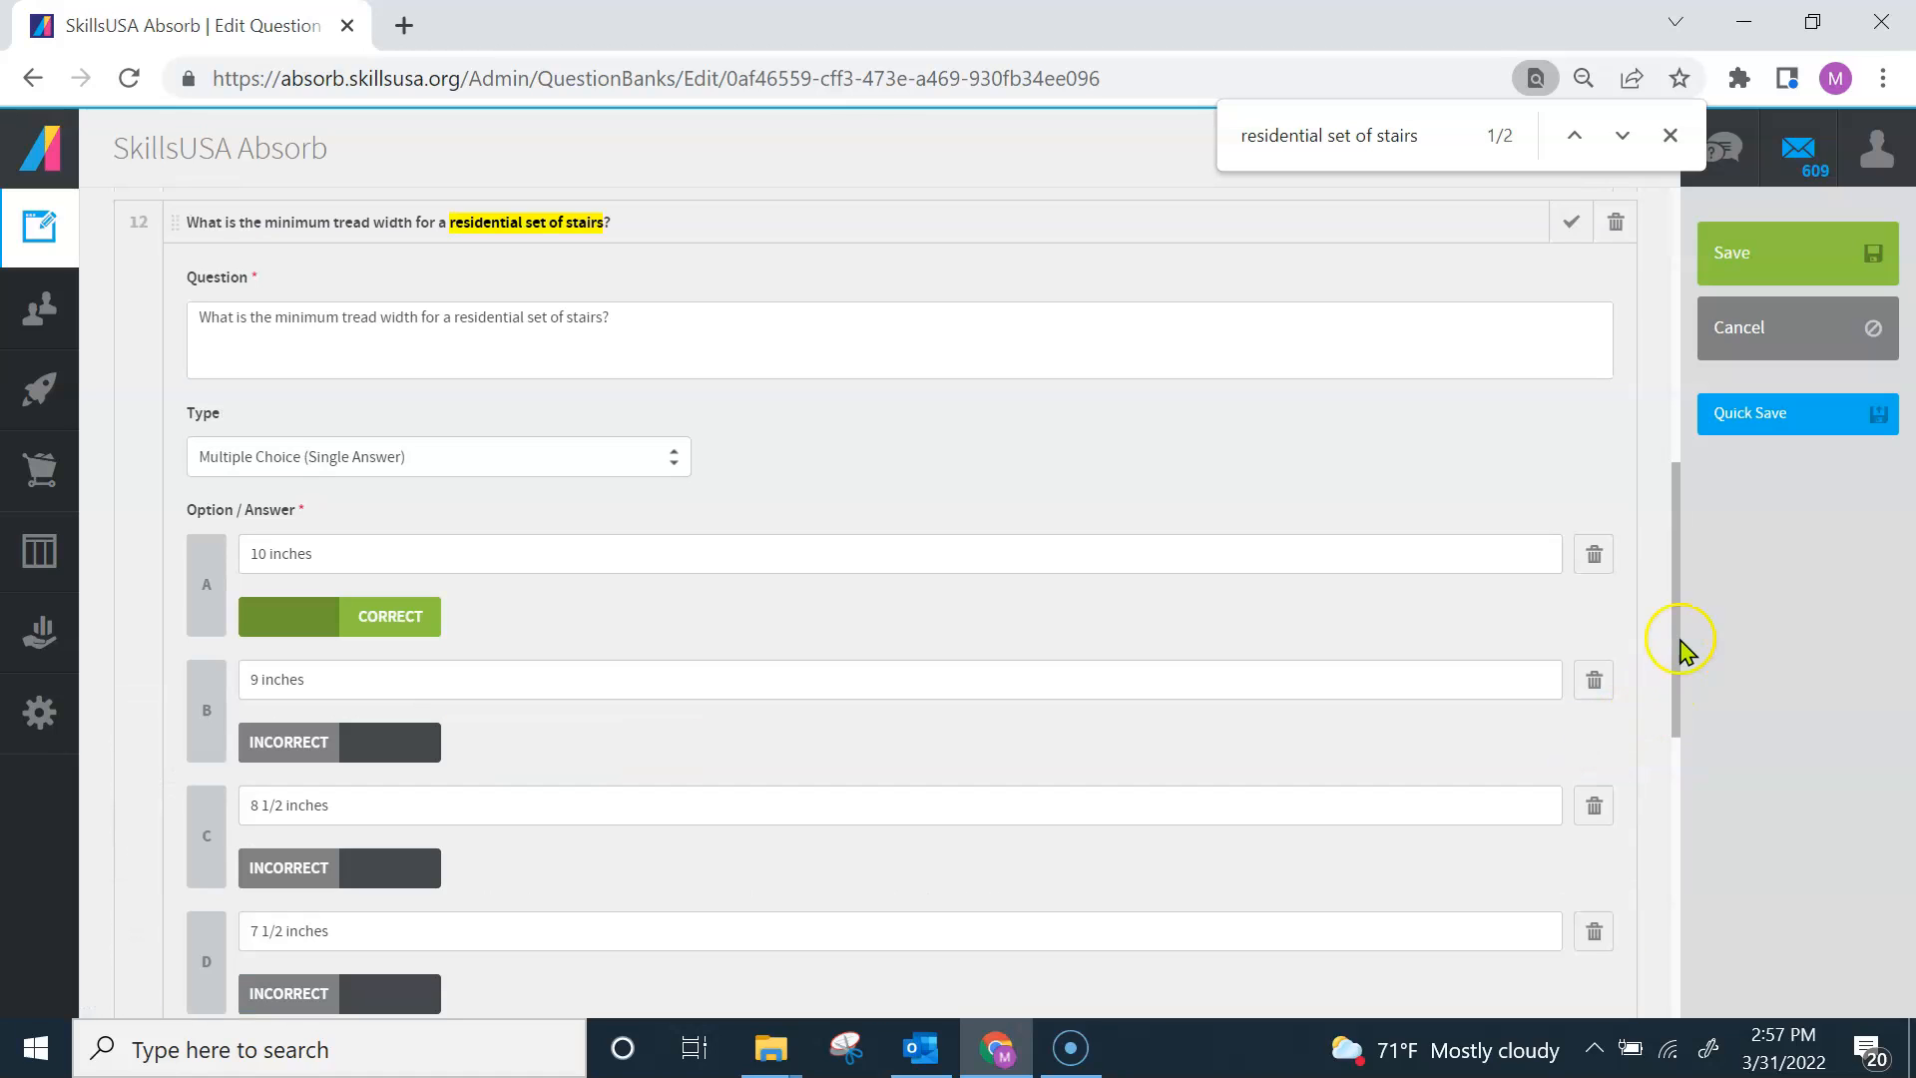
drag(1680, 614, 1719, 943)
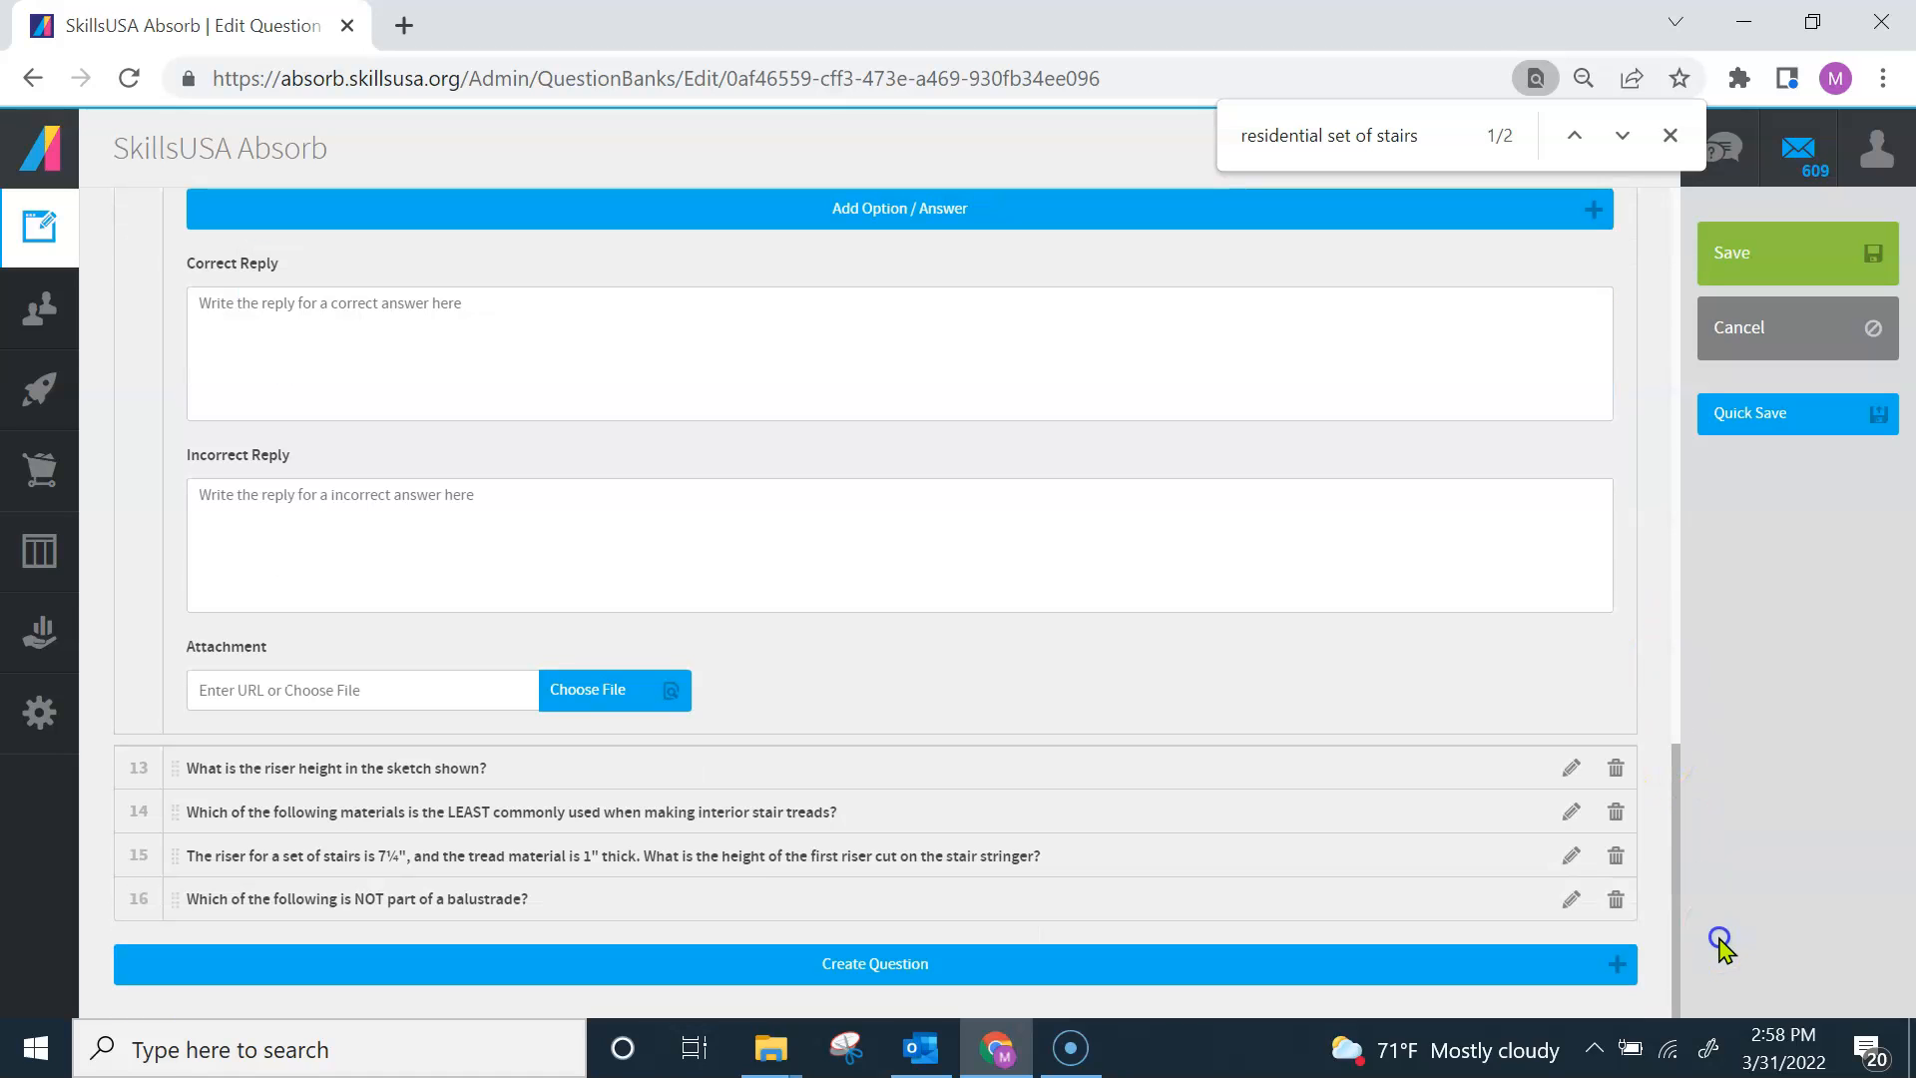
click(1573, 768)
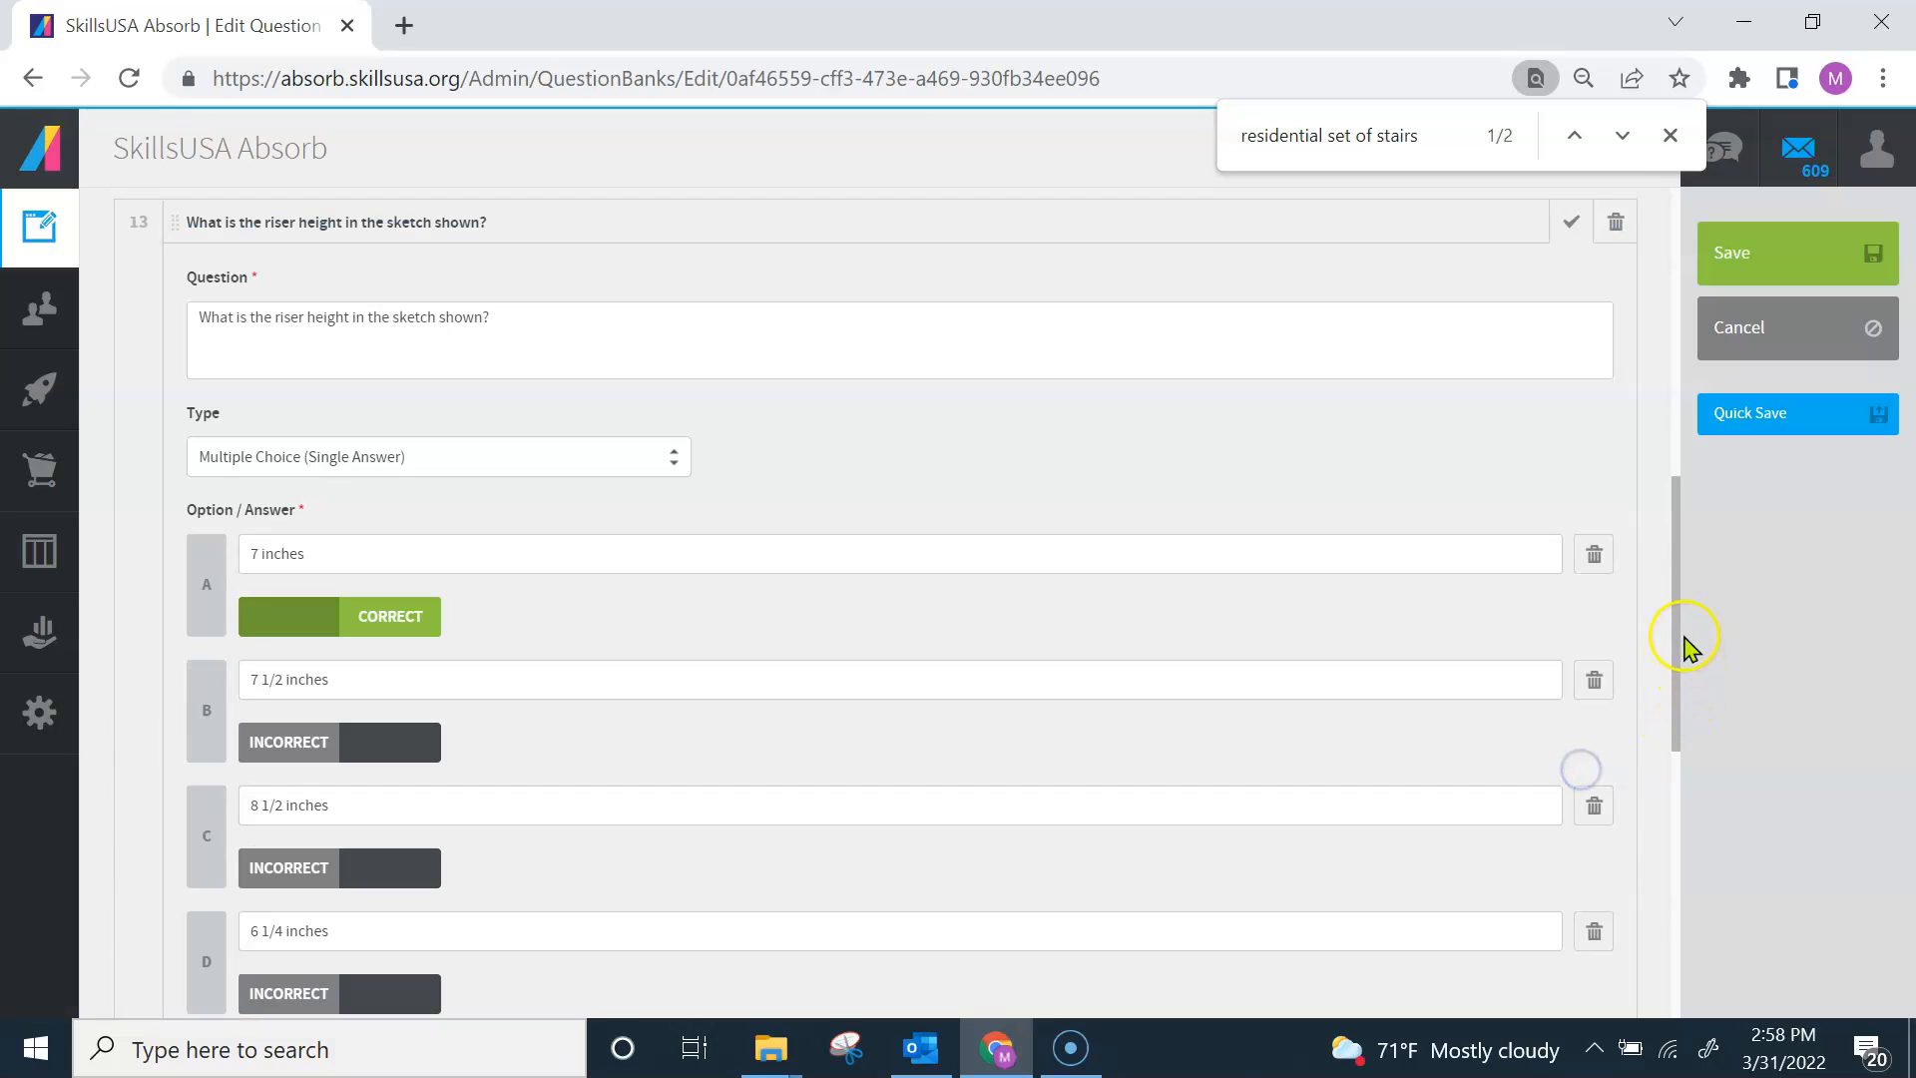
drag(1676, 619, 1703, 927)
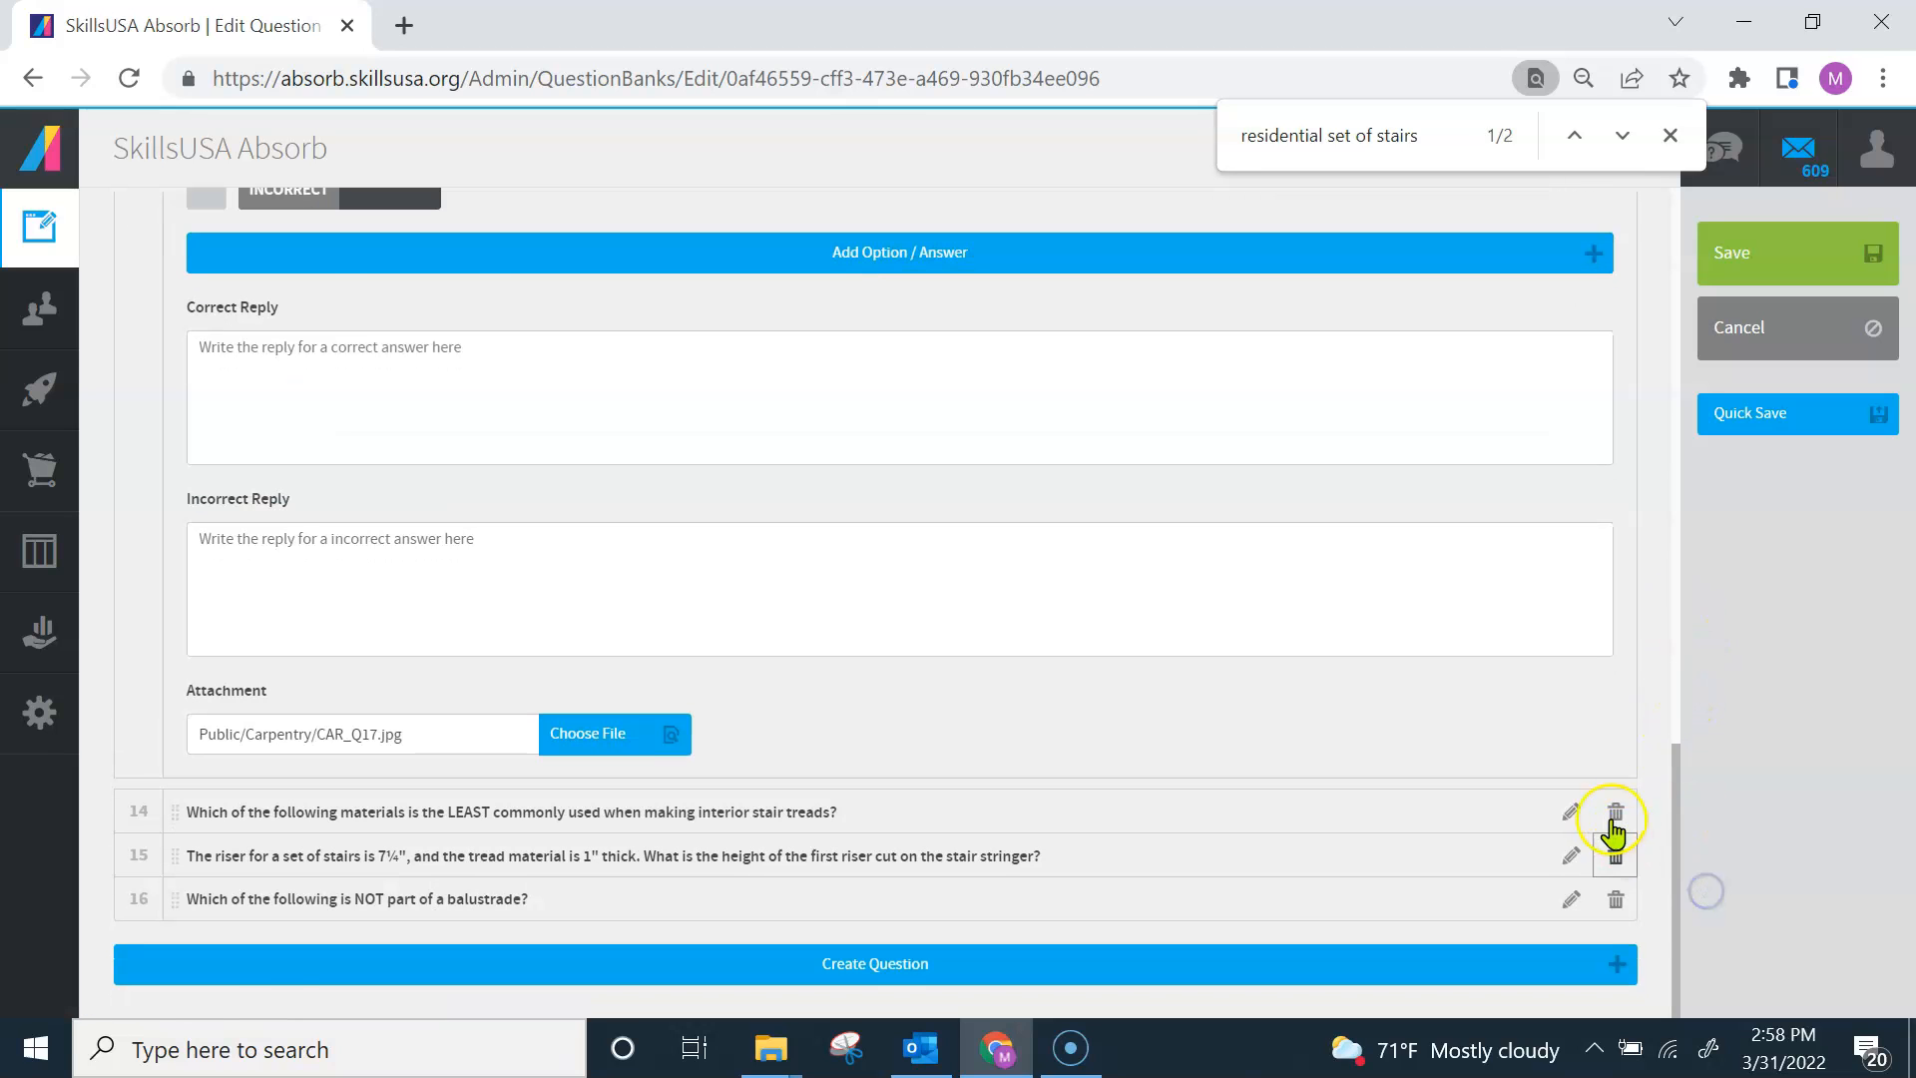
Expand questions 14, 15 and 16 to check their attachments, and leave the stair systems bank without saving
click(1569, 804)
drag(1677, 594, 1721, 913)
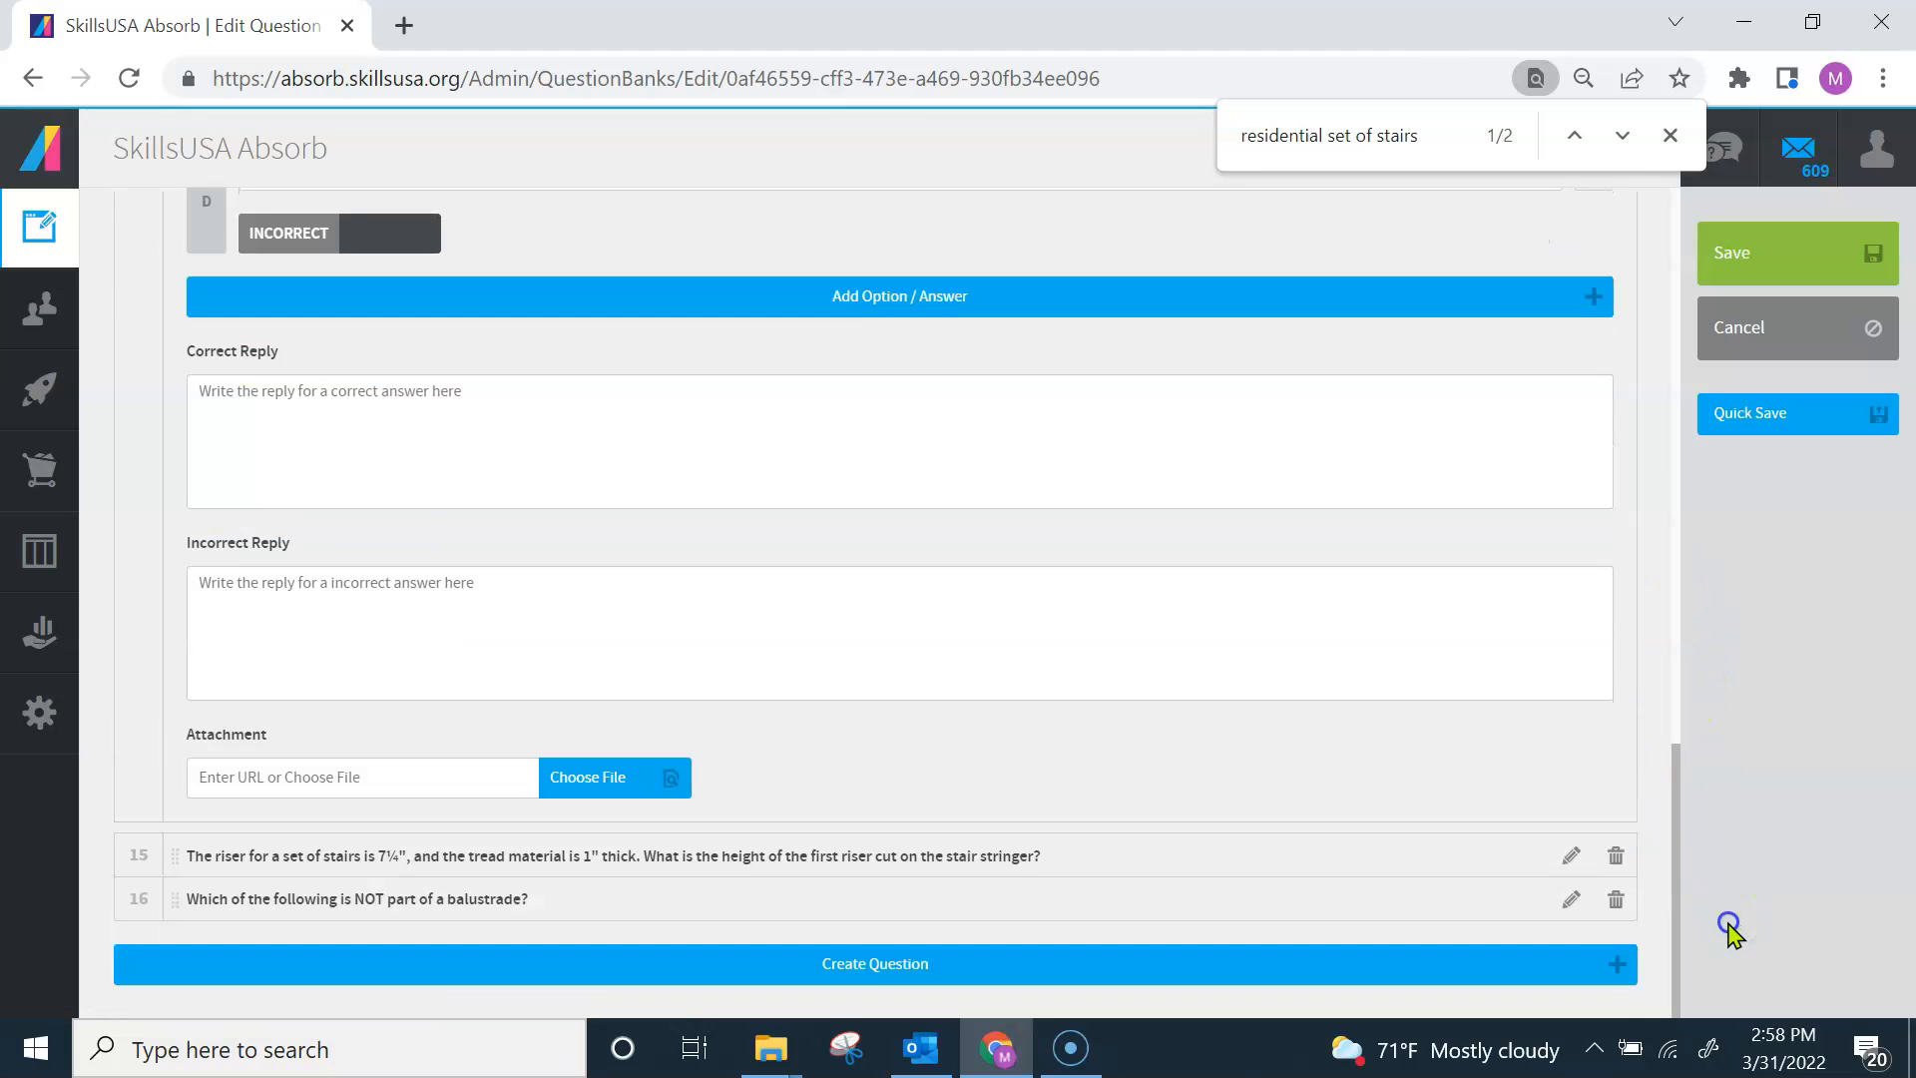
click(1560, 853)
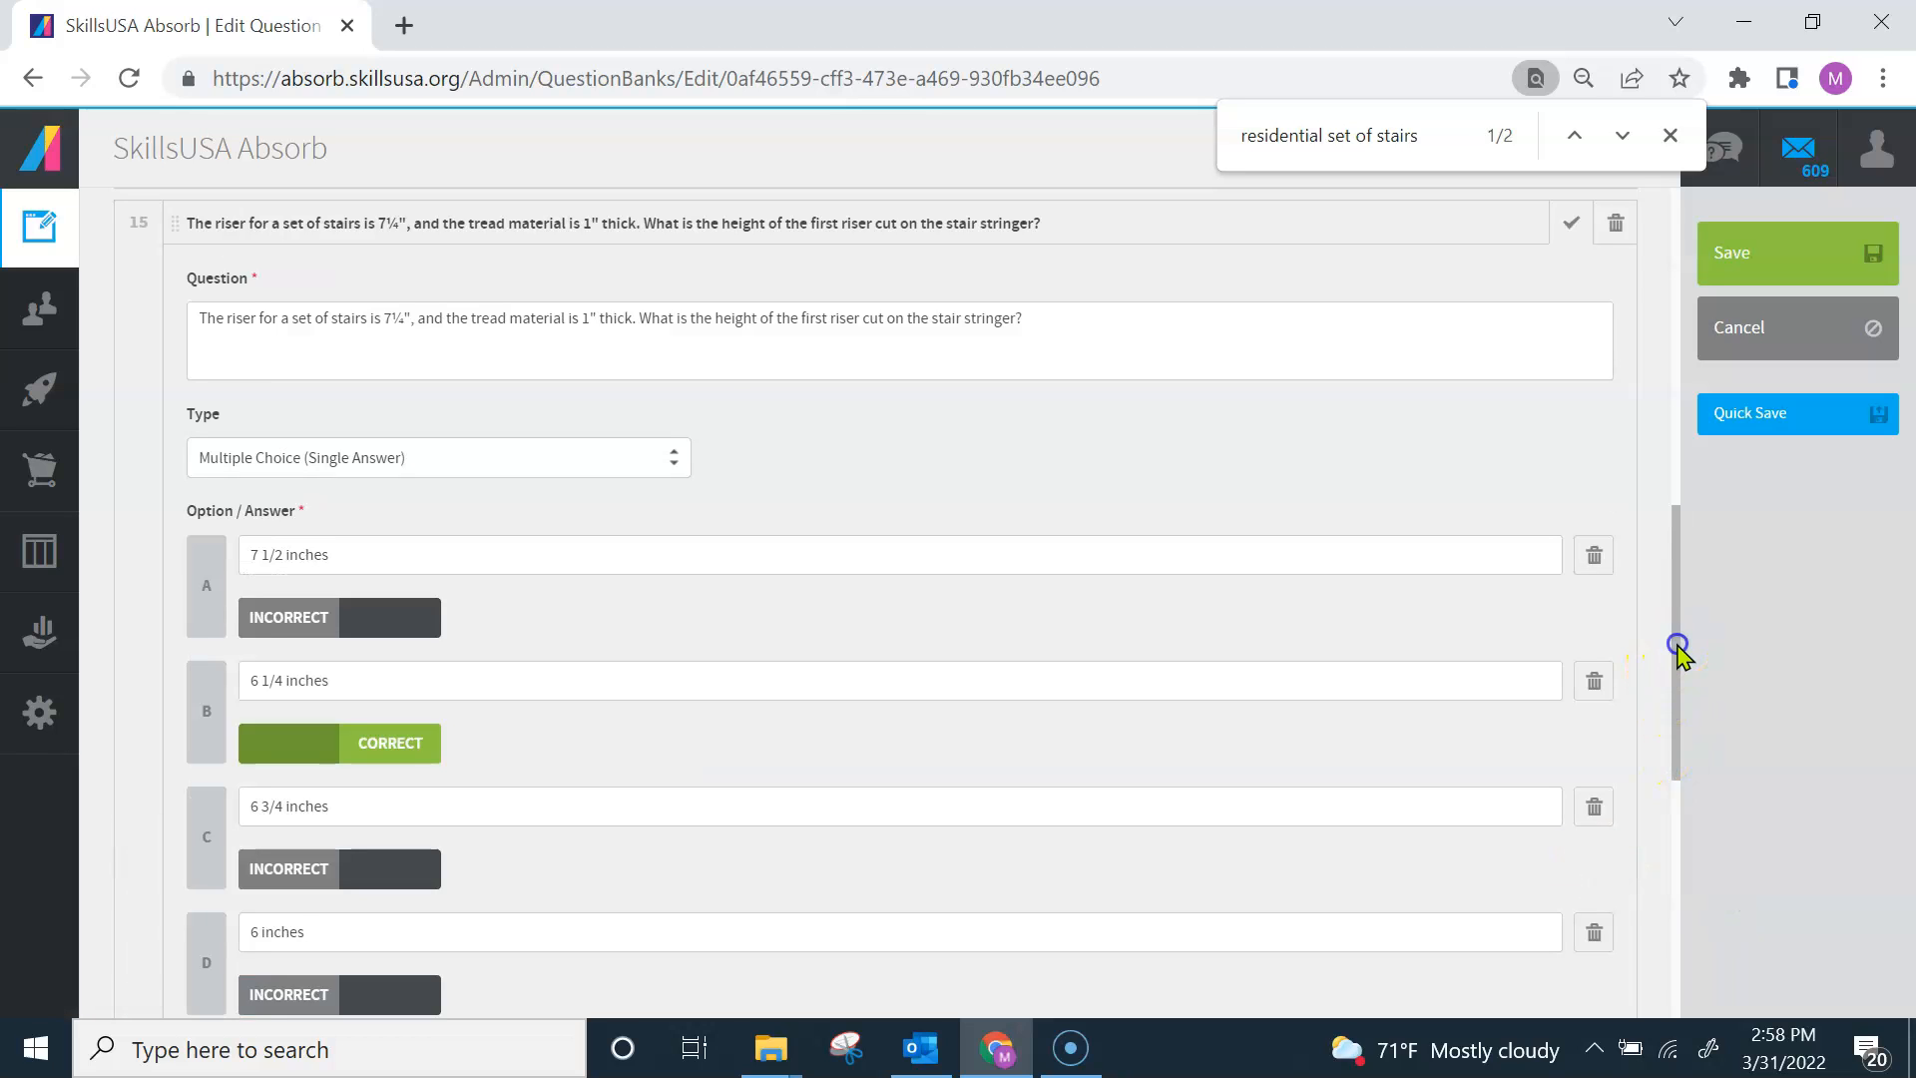
drag(1677, 650, 1701, 942)
click(1557, 890)
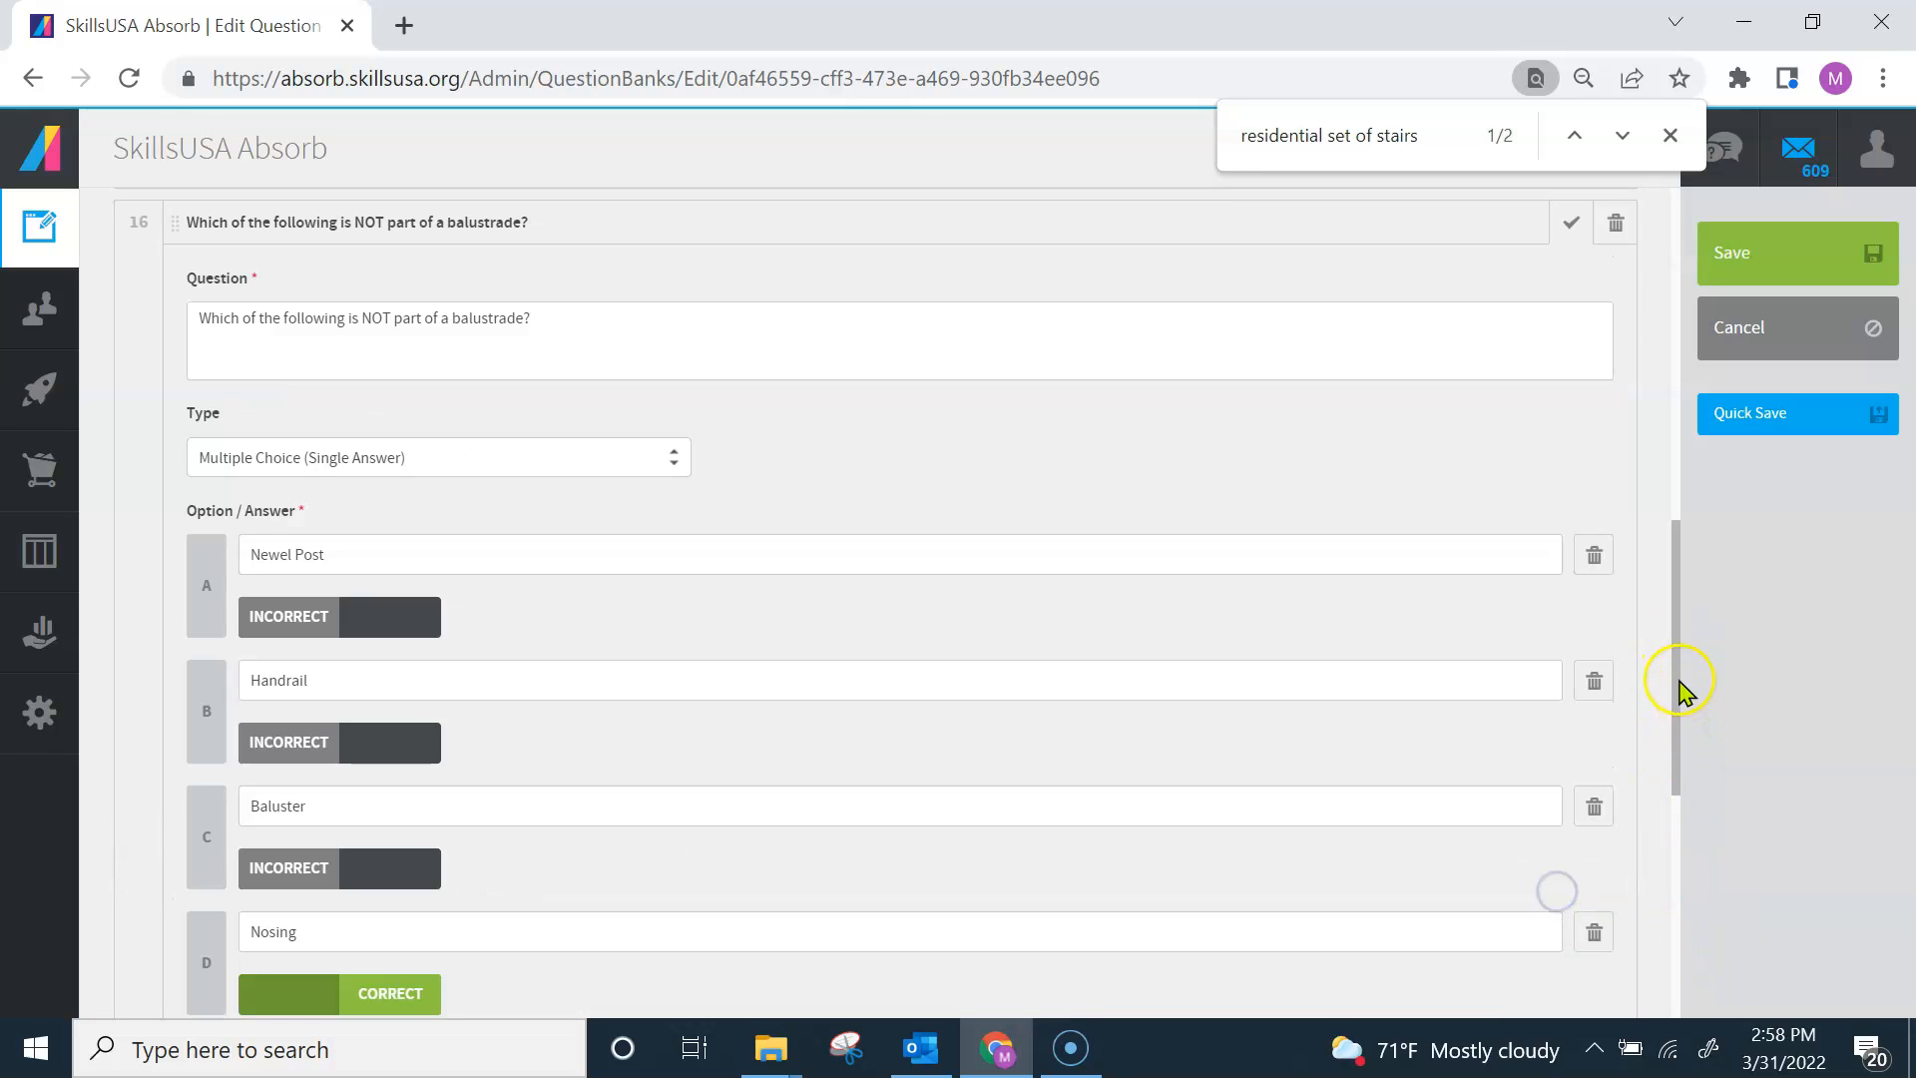
drag(1693, 763, 1723, 932)
click(1753, 329)
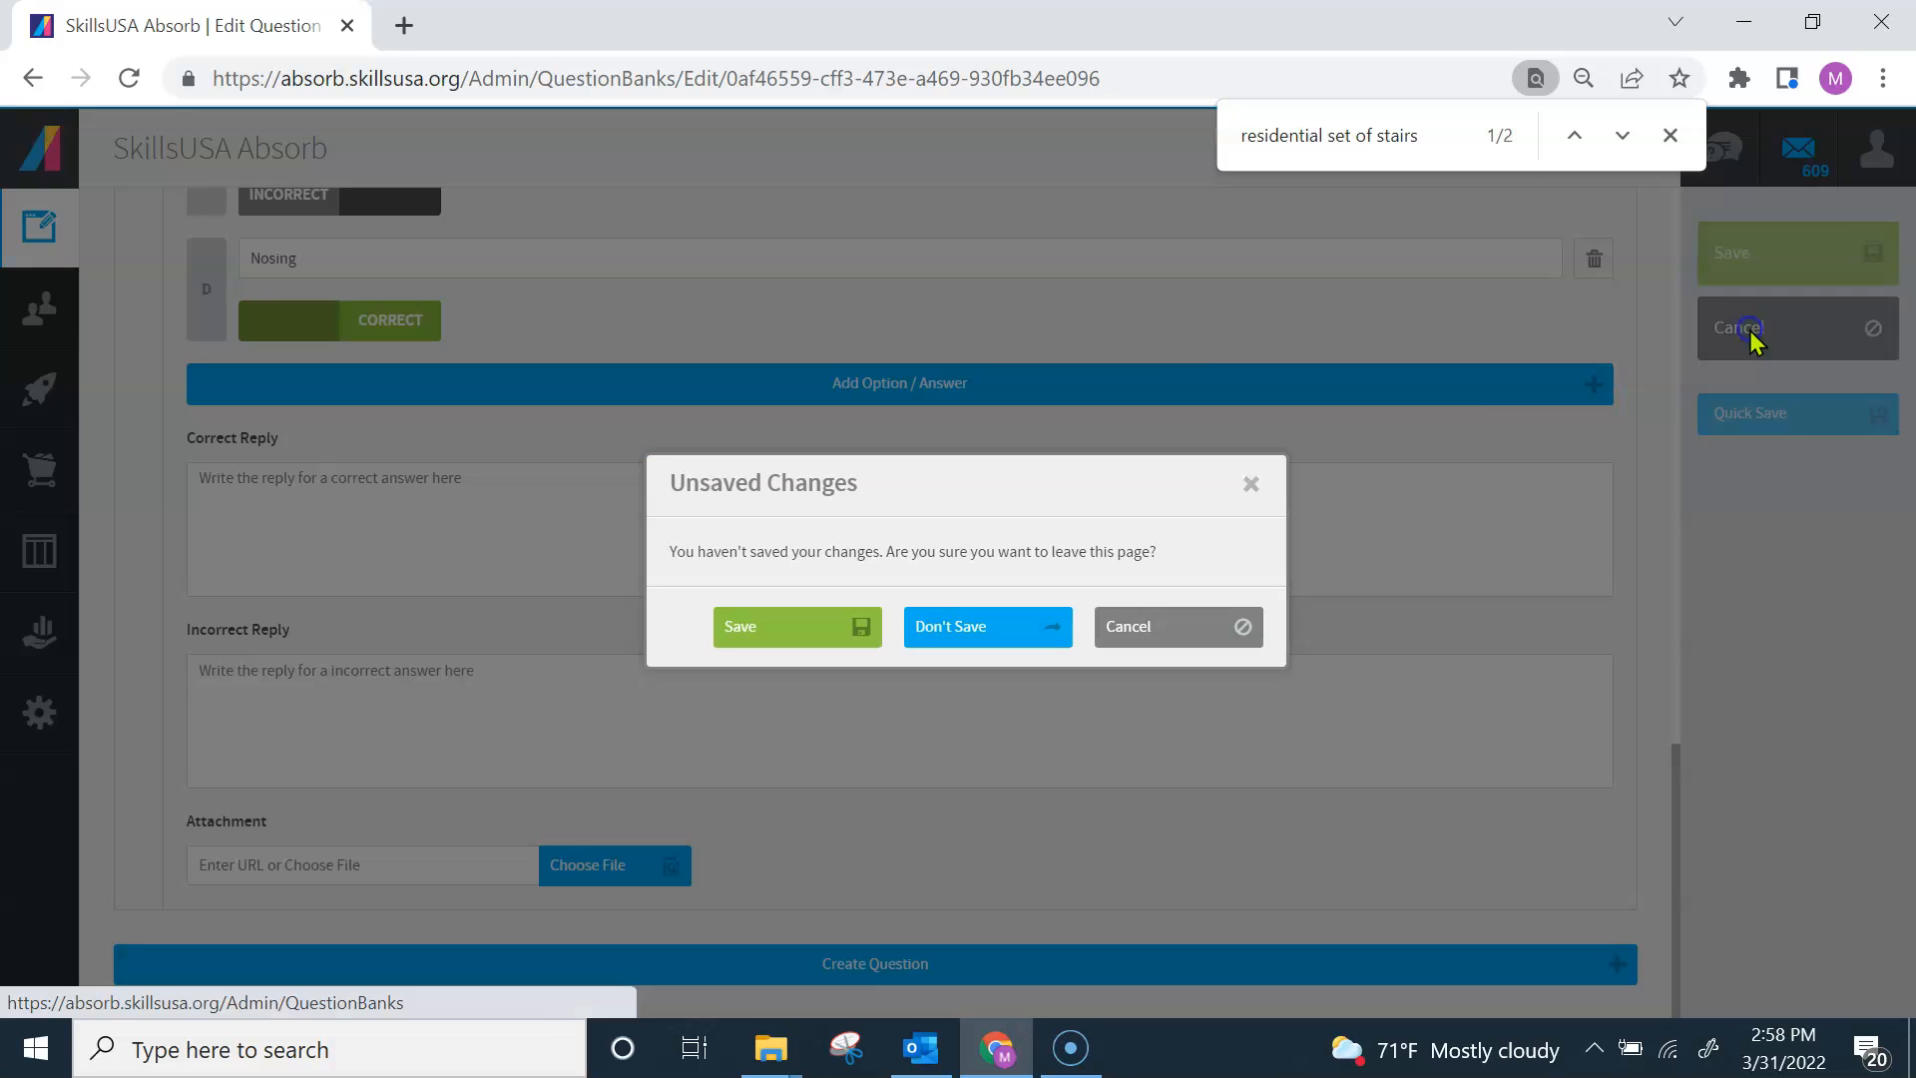
click(1020, 646)
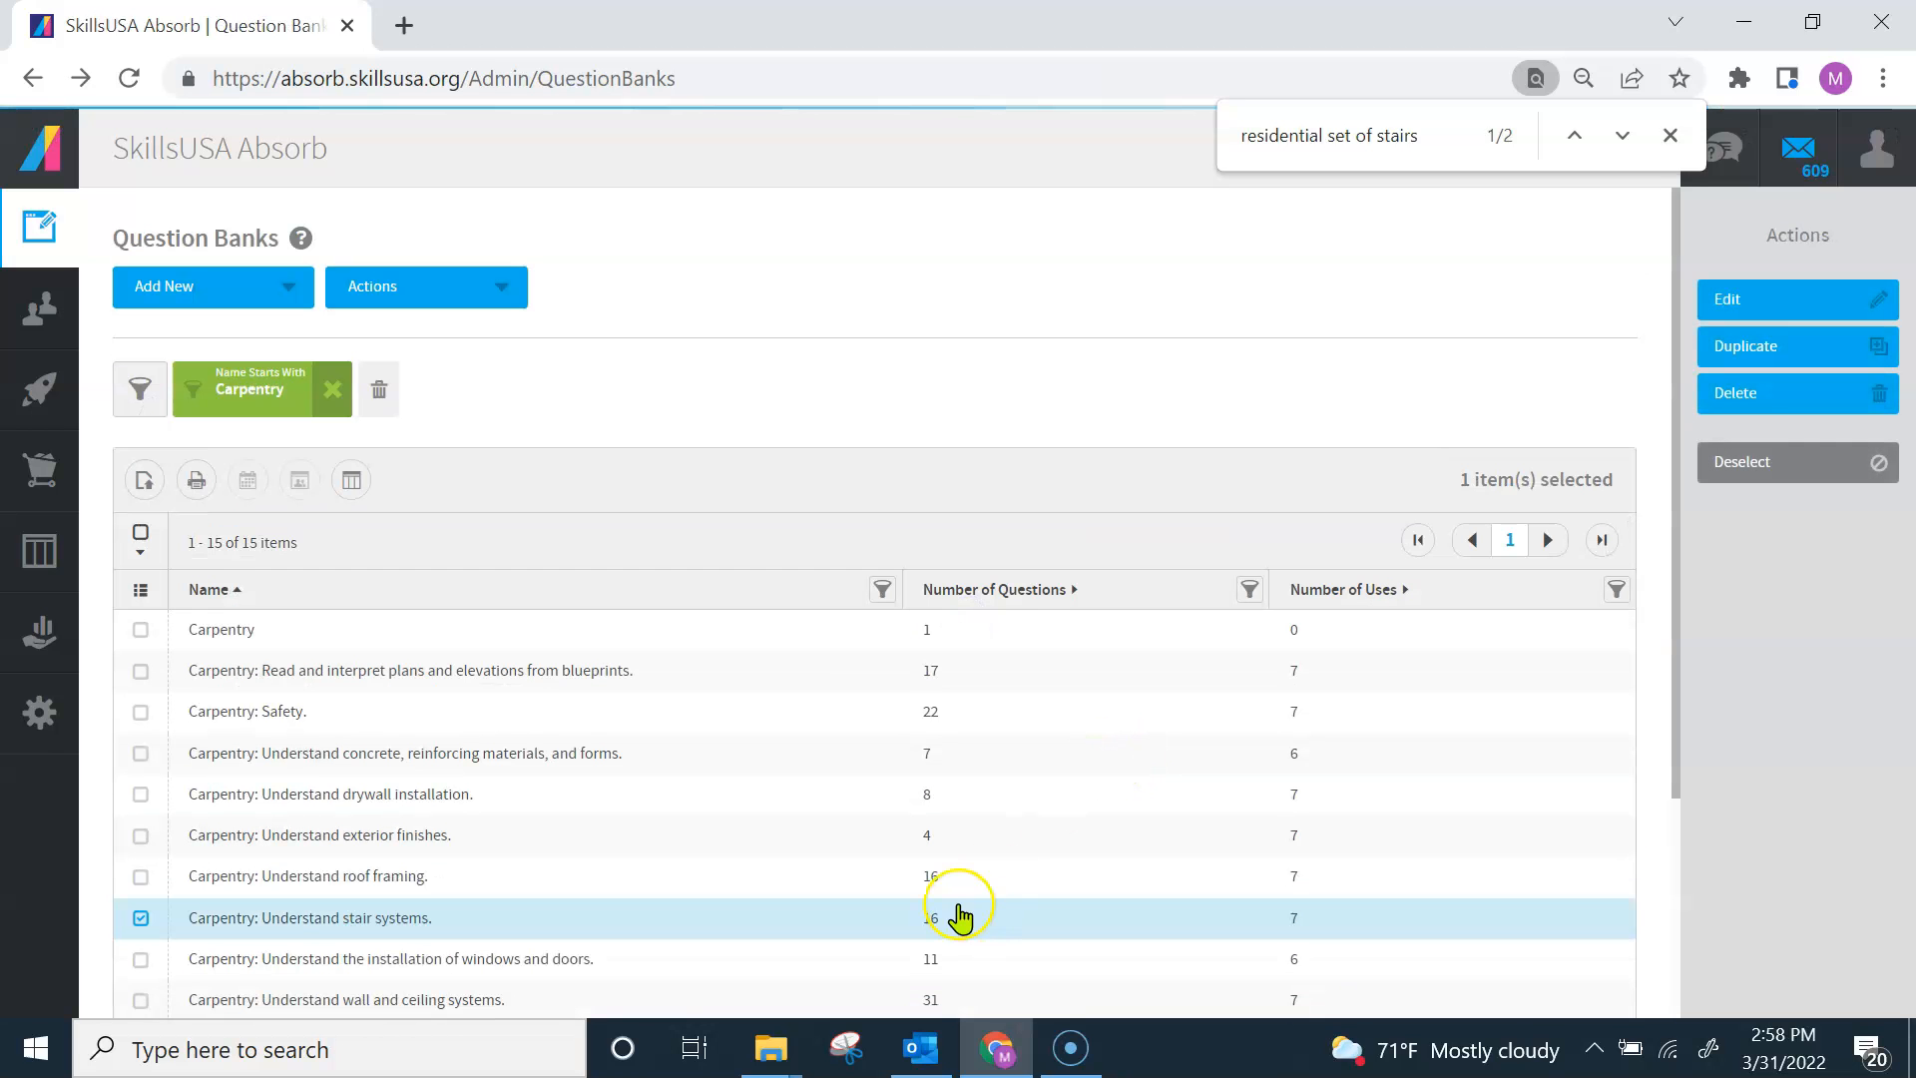
Open the "Carpentry: Understand the installation of windows and doors." bank and check the answers and attachment of the Dutch door question
click(931, 953)
click(1756, 297)
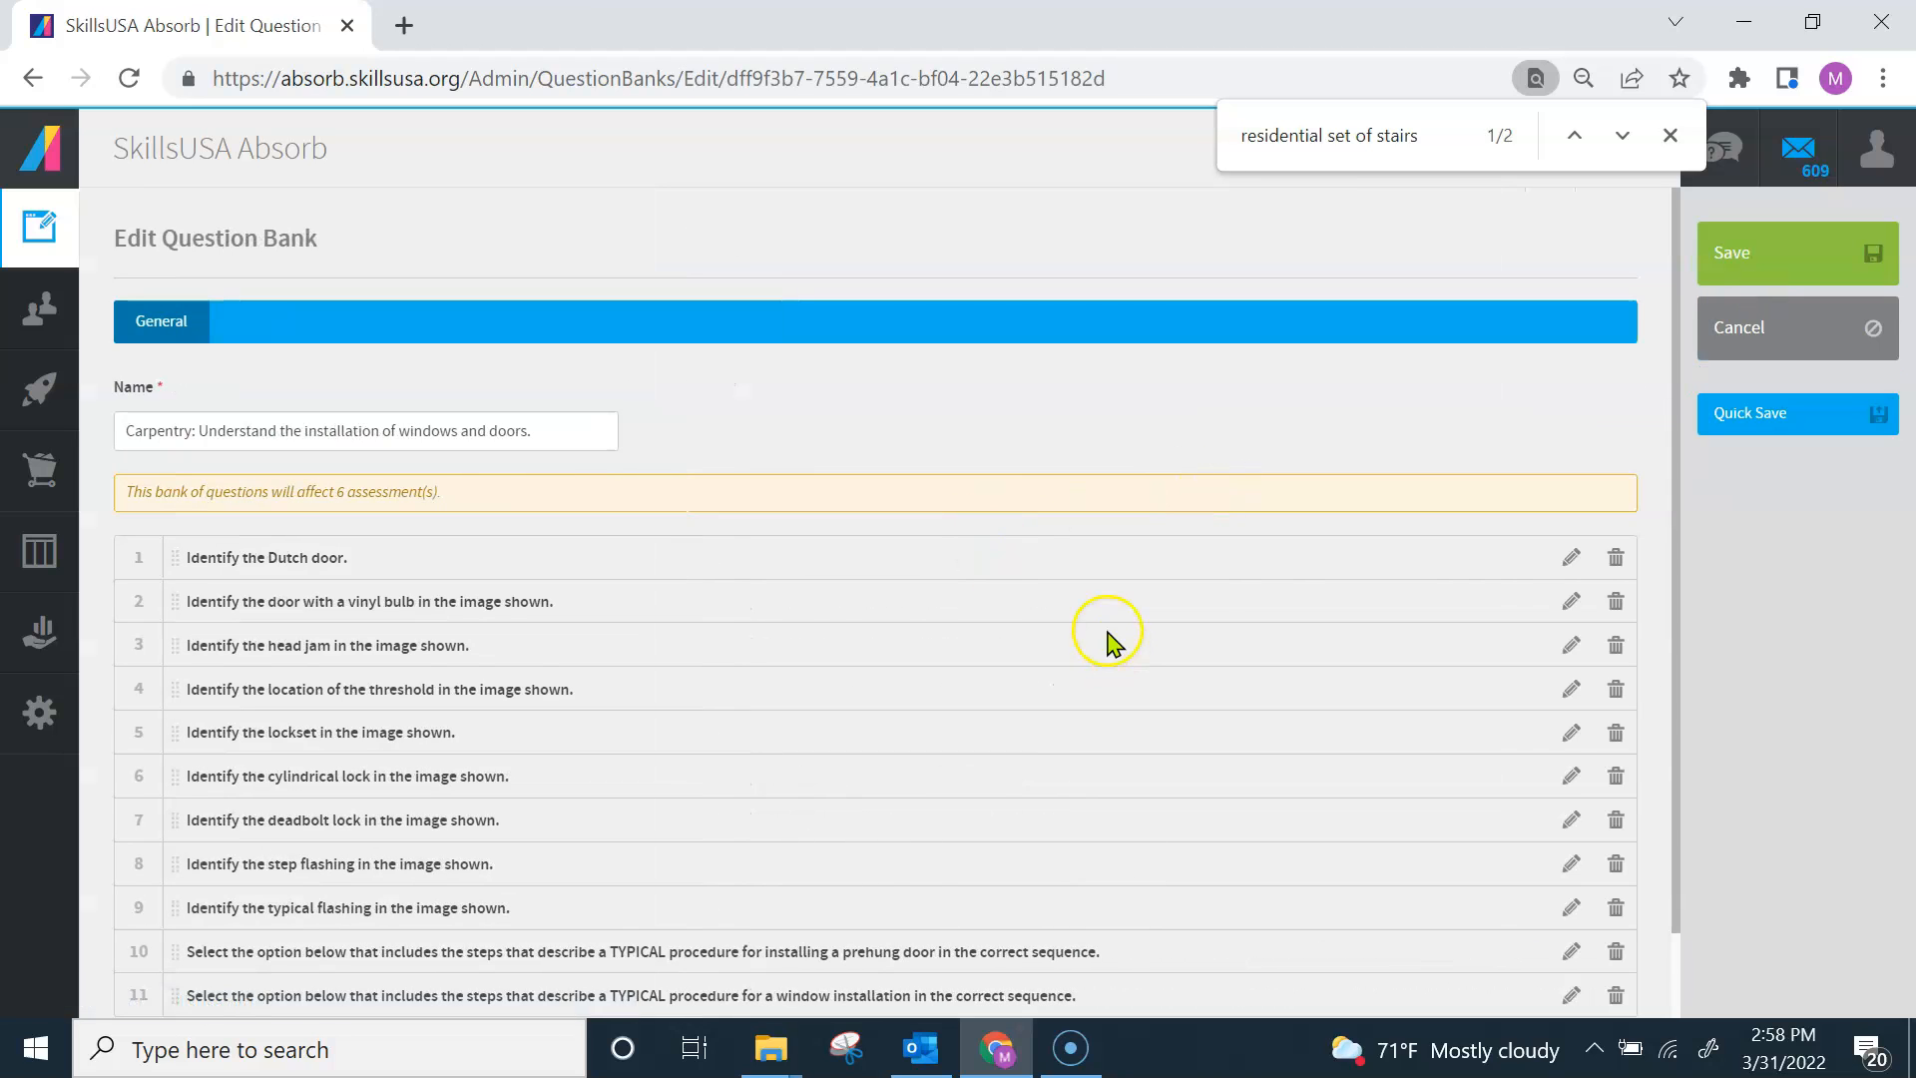
click(1563, 574)
drag(1678, 200, 1687, 329)
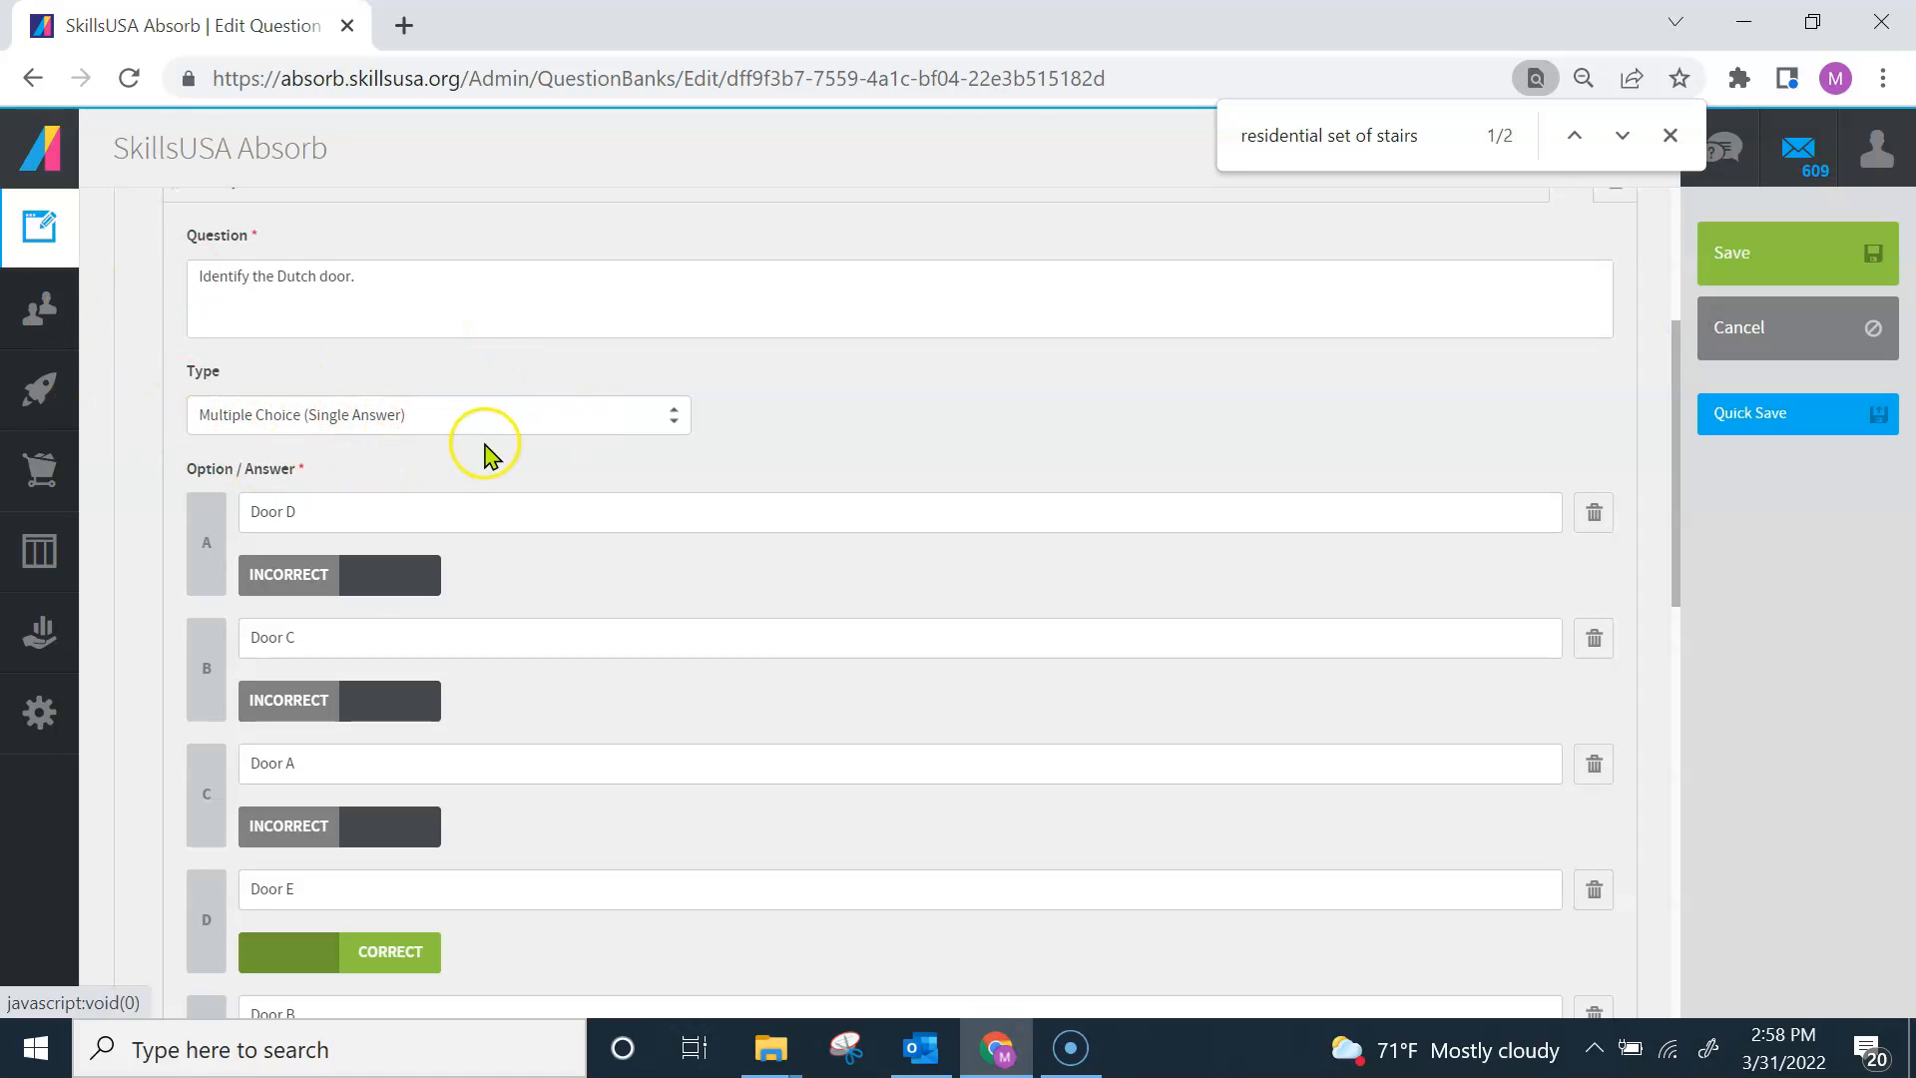
drag(1681, 410, 1711, 682)
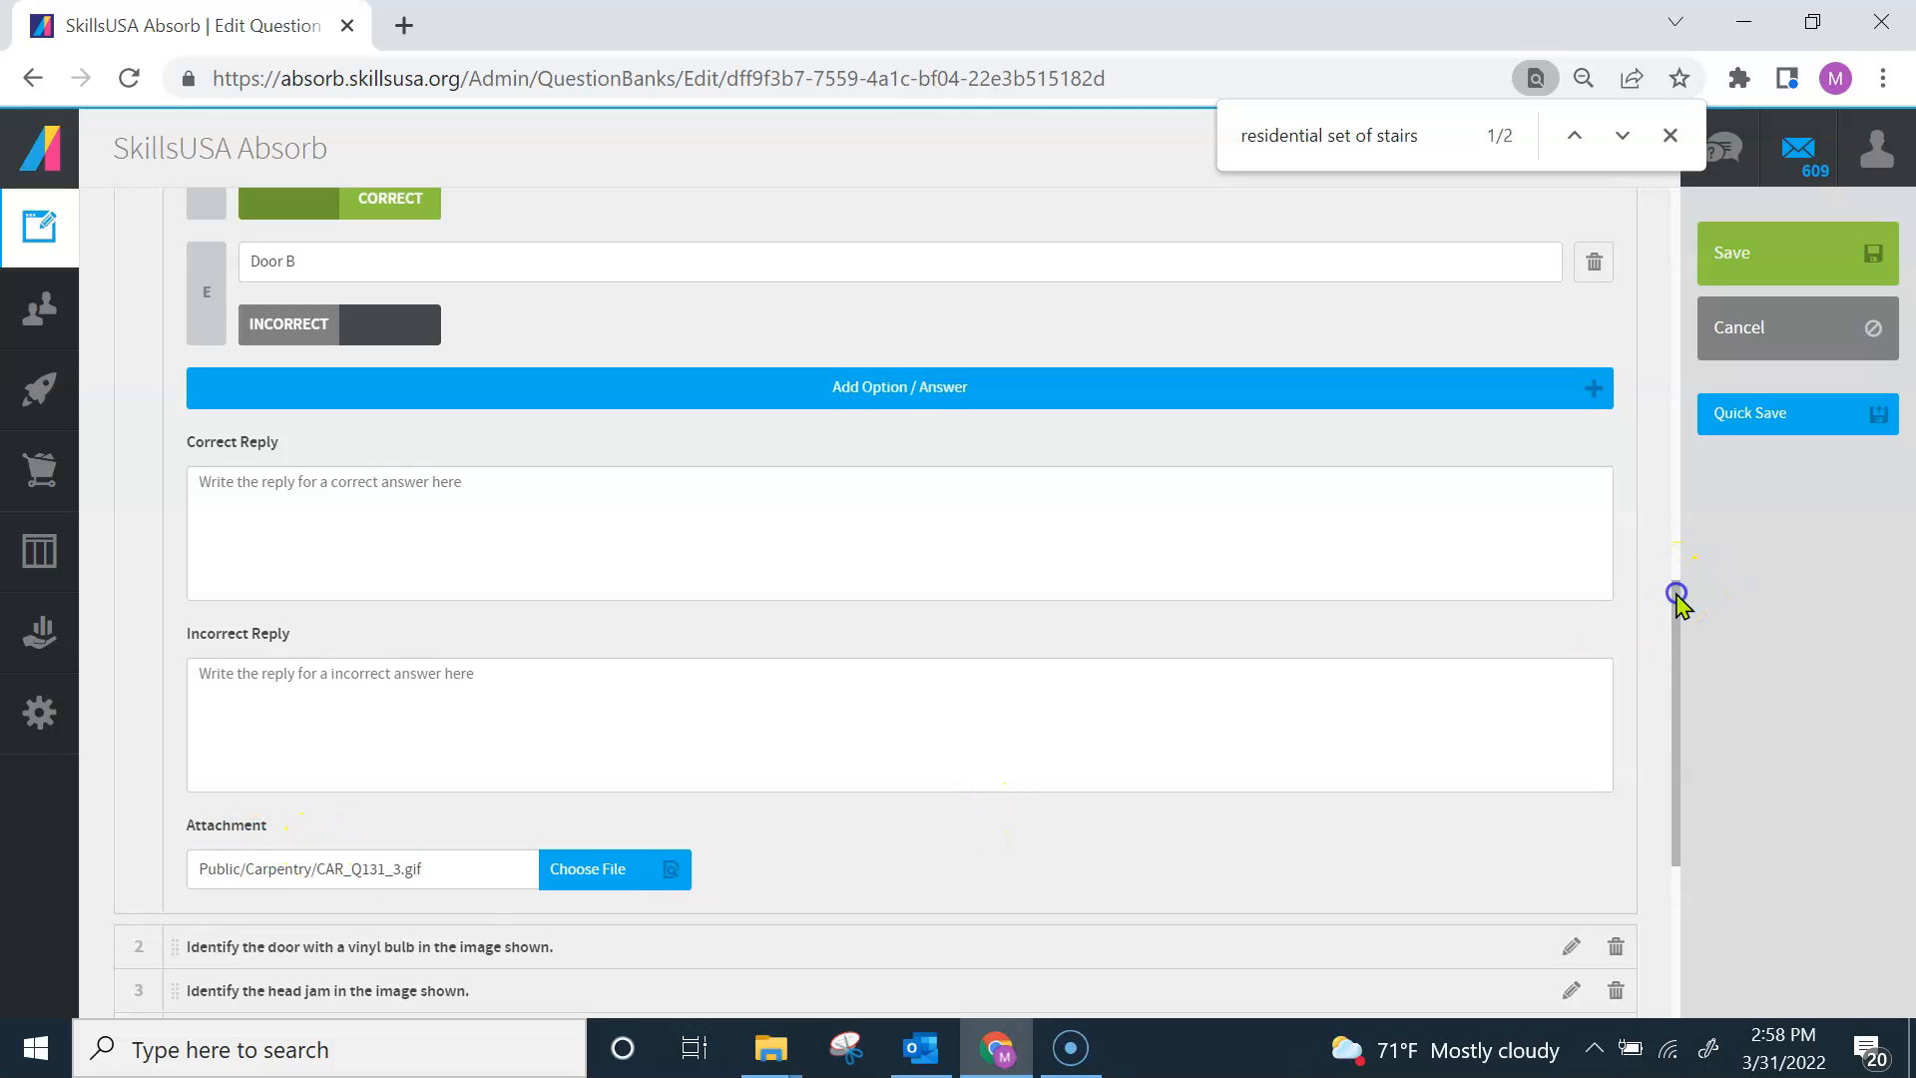
Expand the cylindrical lock question and copy the image file name from its attachment path
drag(1676, 596, 1729, 785)
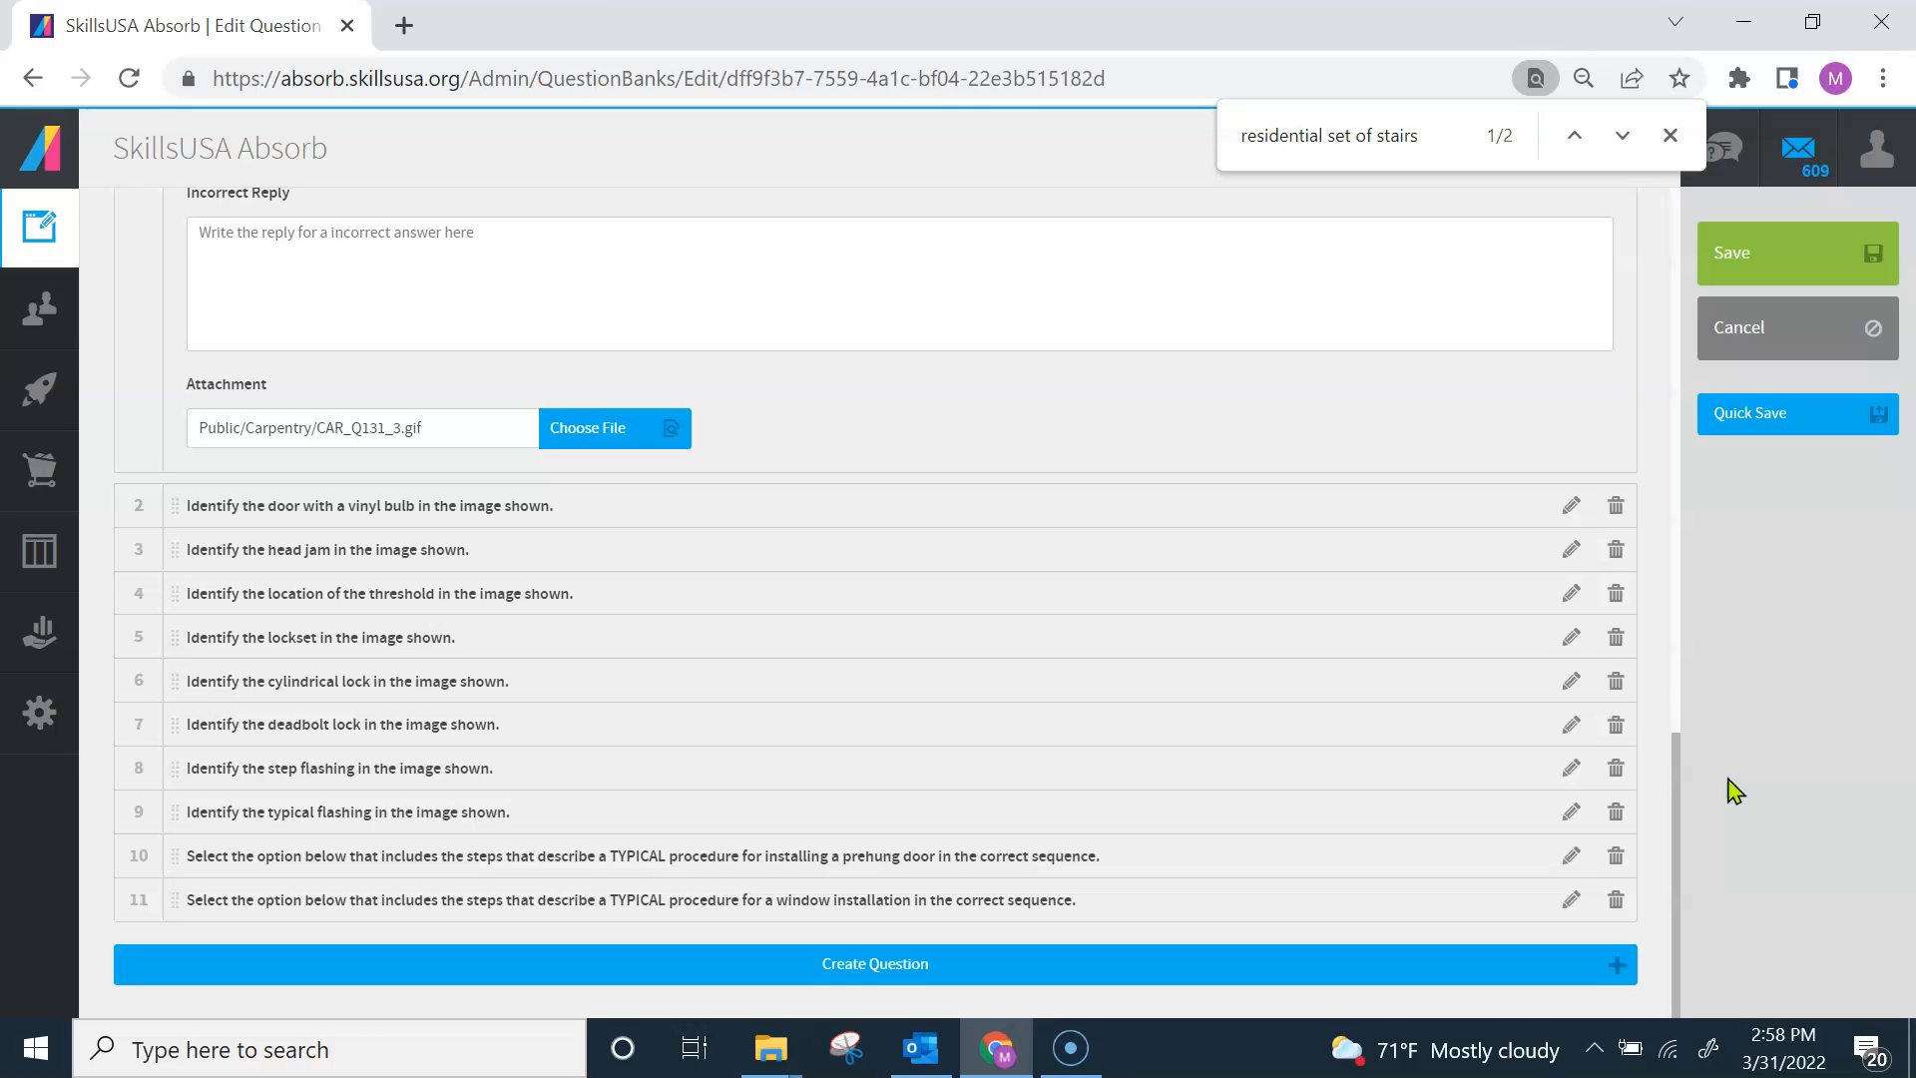
click(1570, 680)
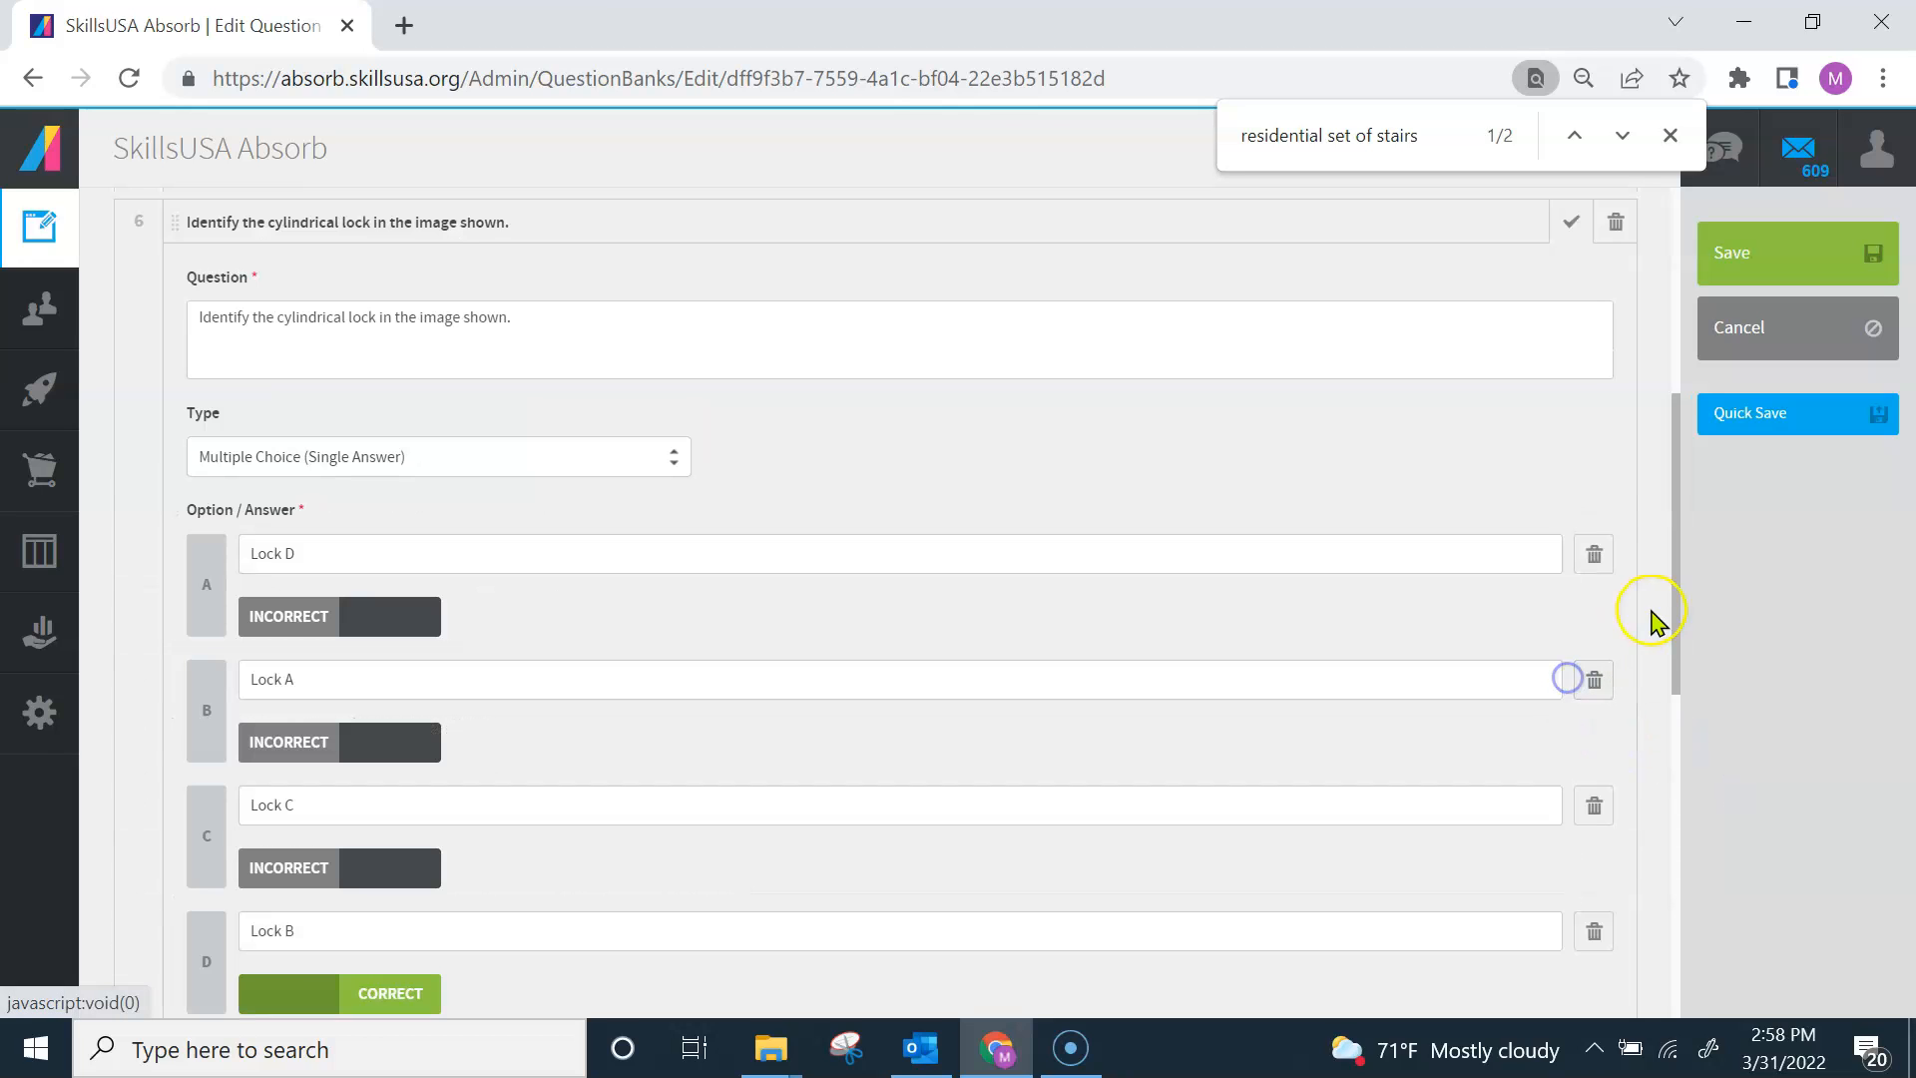
drag(1678, 539, 1723, 850)
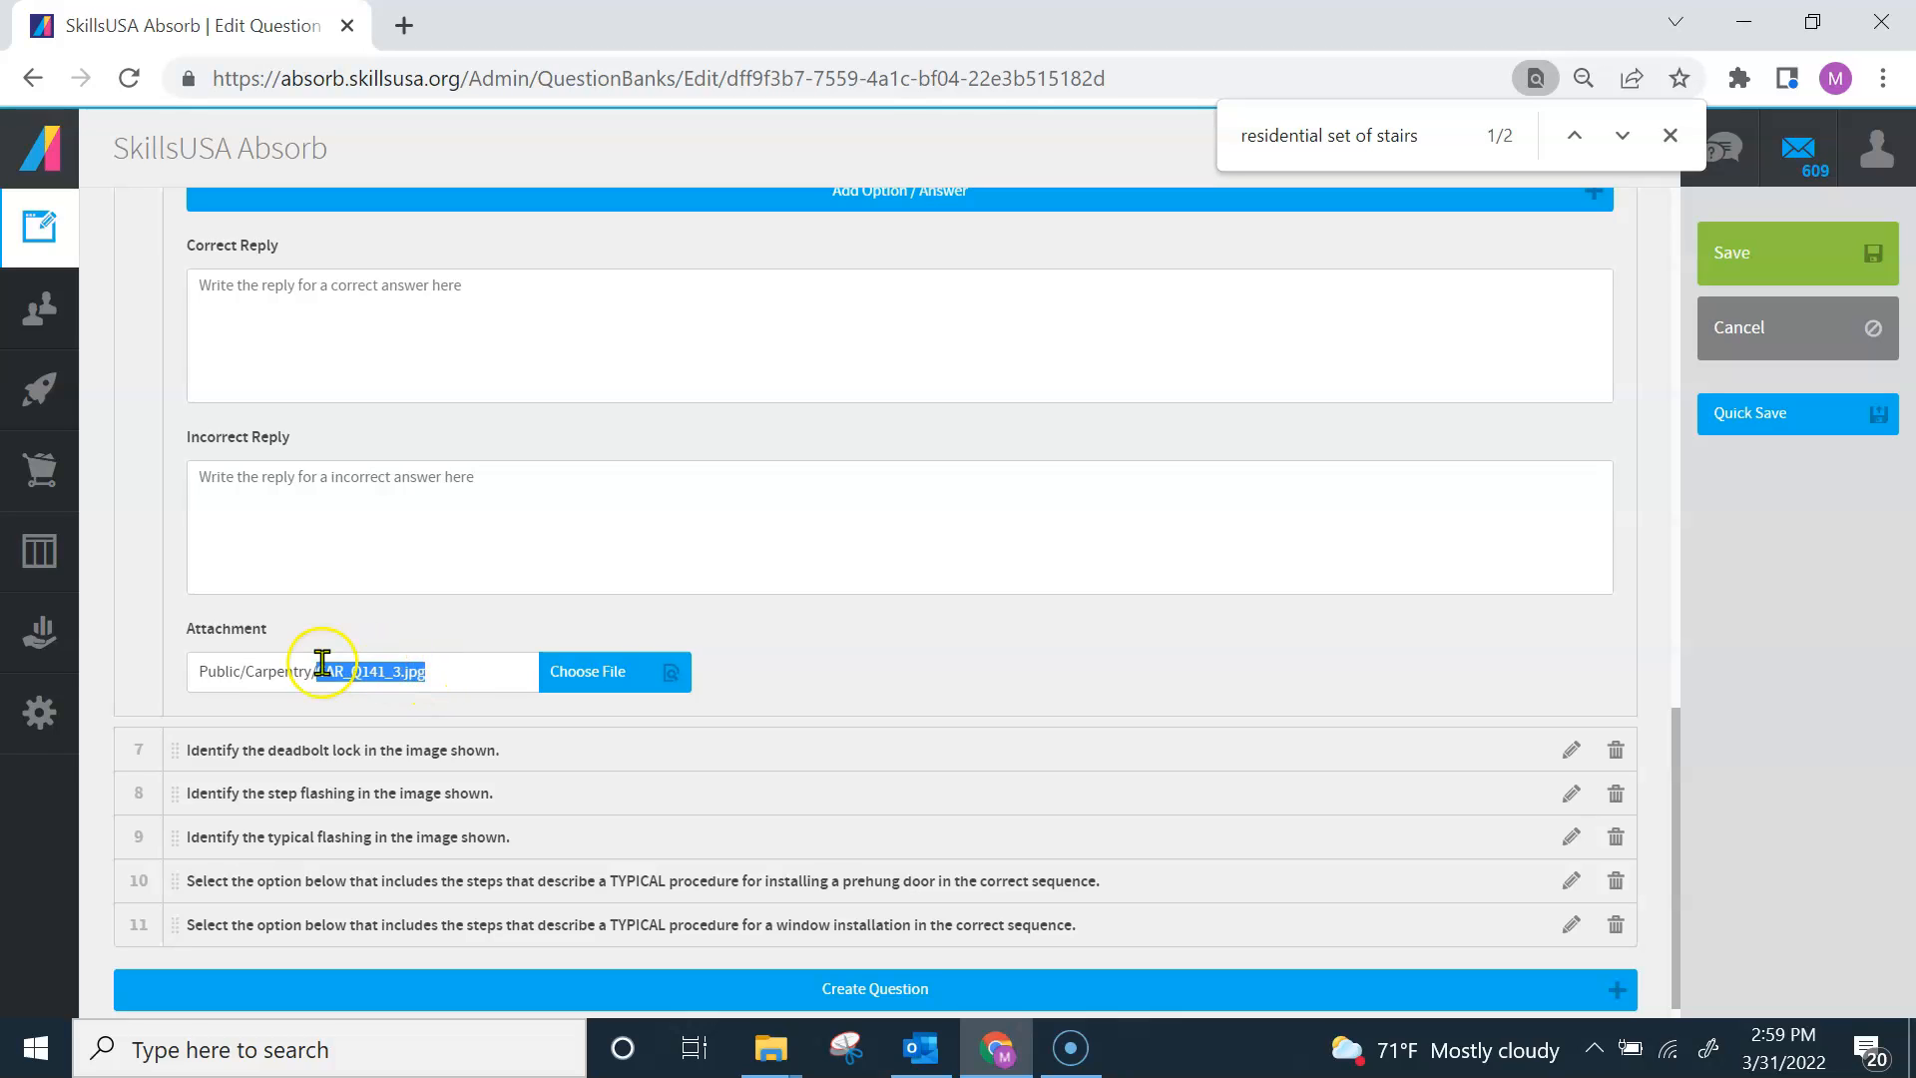
Browse the attachment files to the Public/Carpentry folder, search it for "CAR_Q141_3.jpg", and pick that file
click(652, 674)
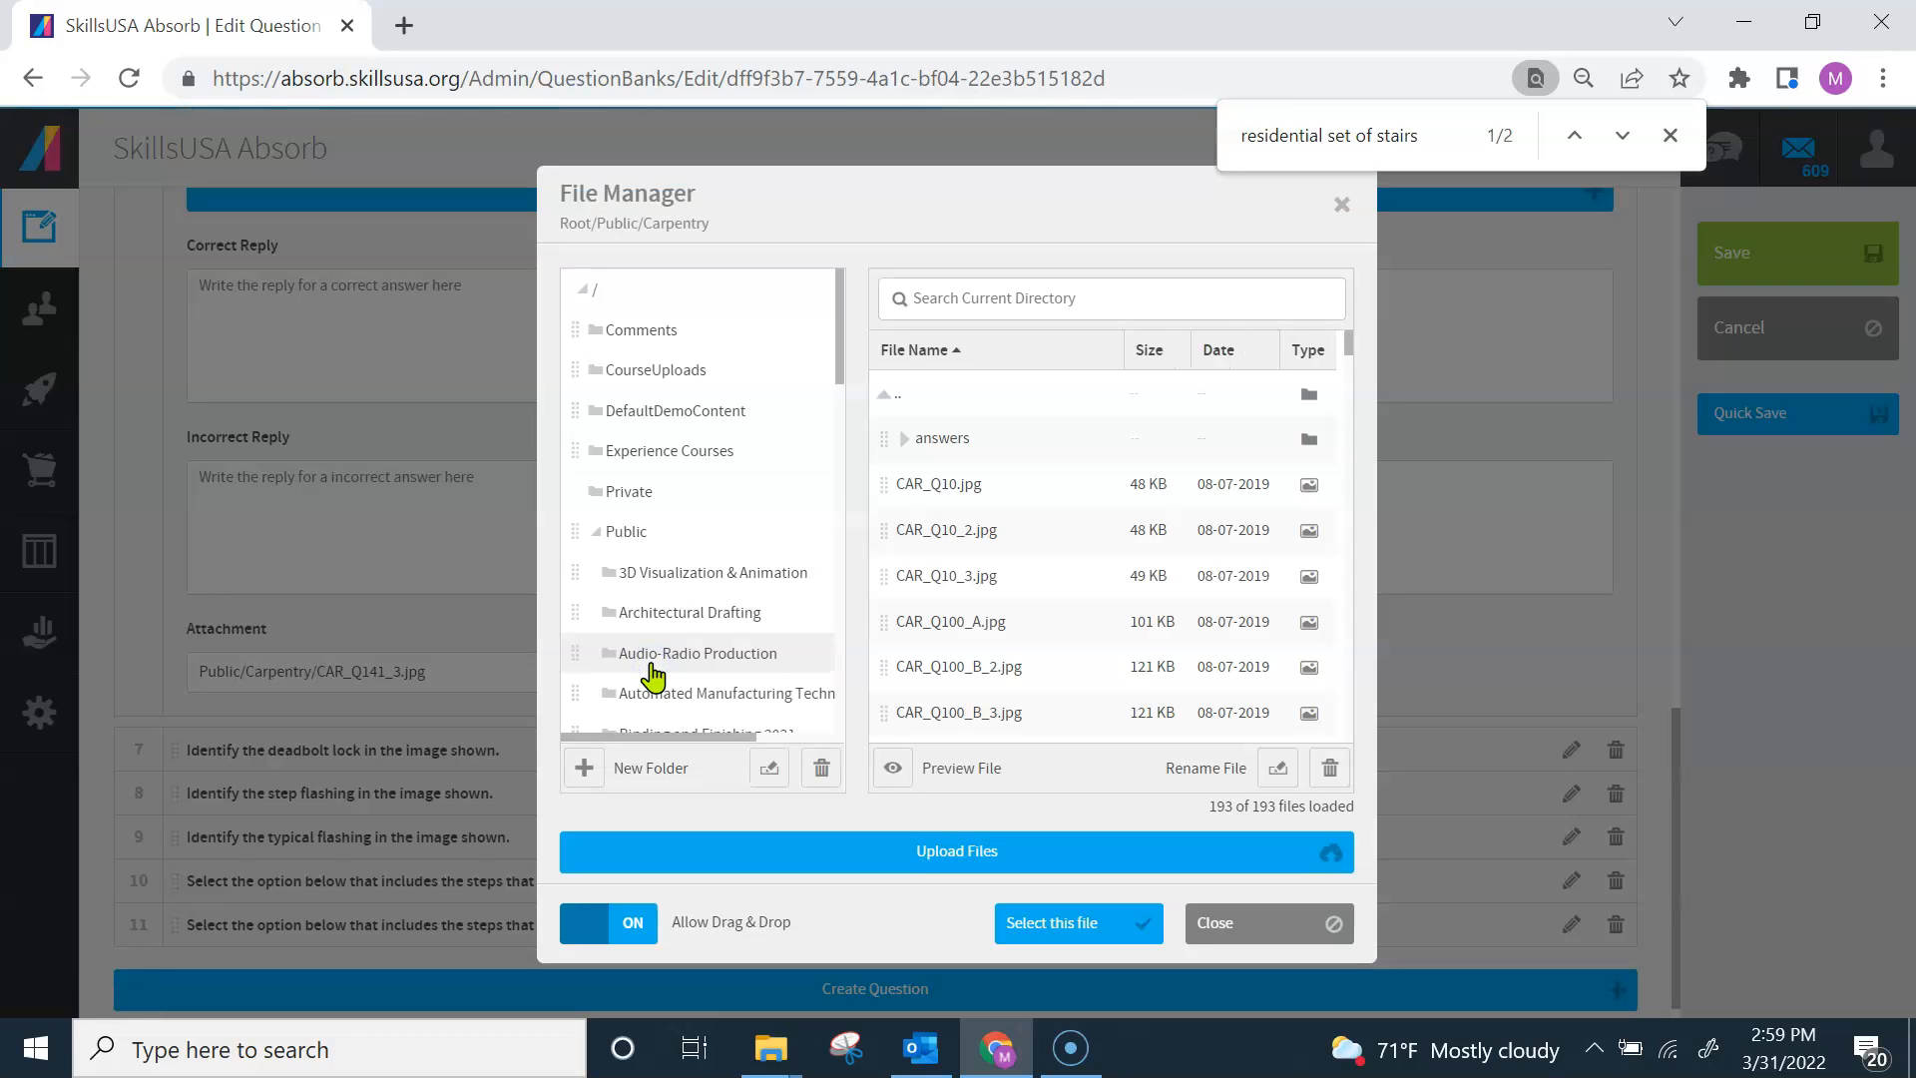
click(835, 281)
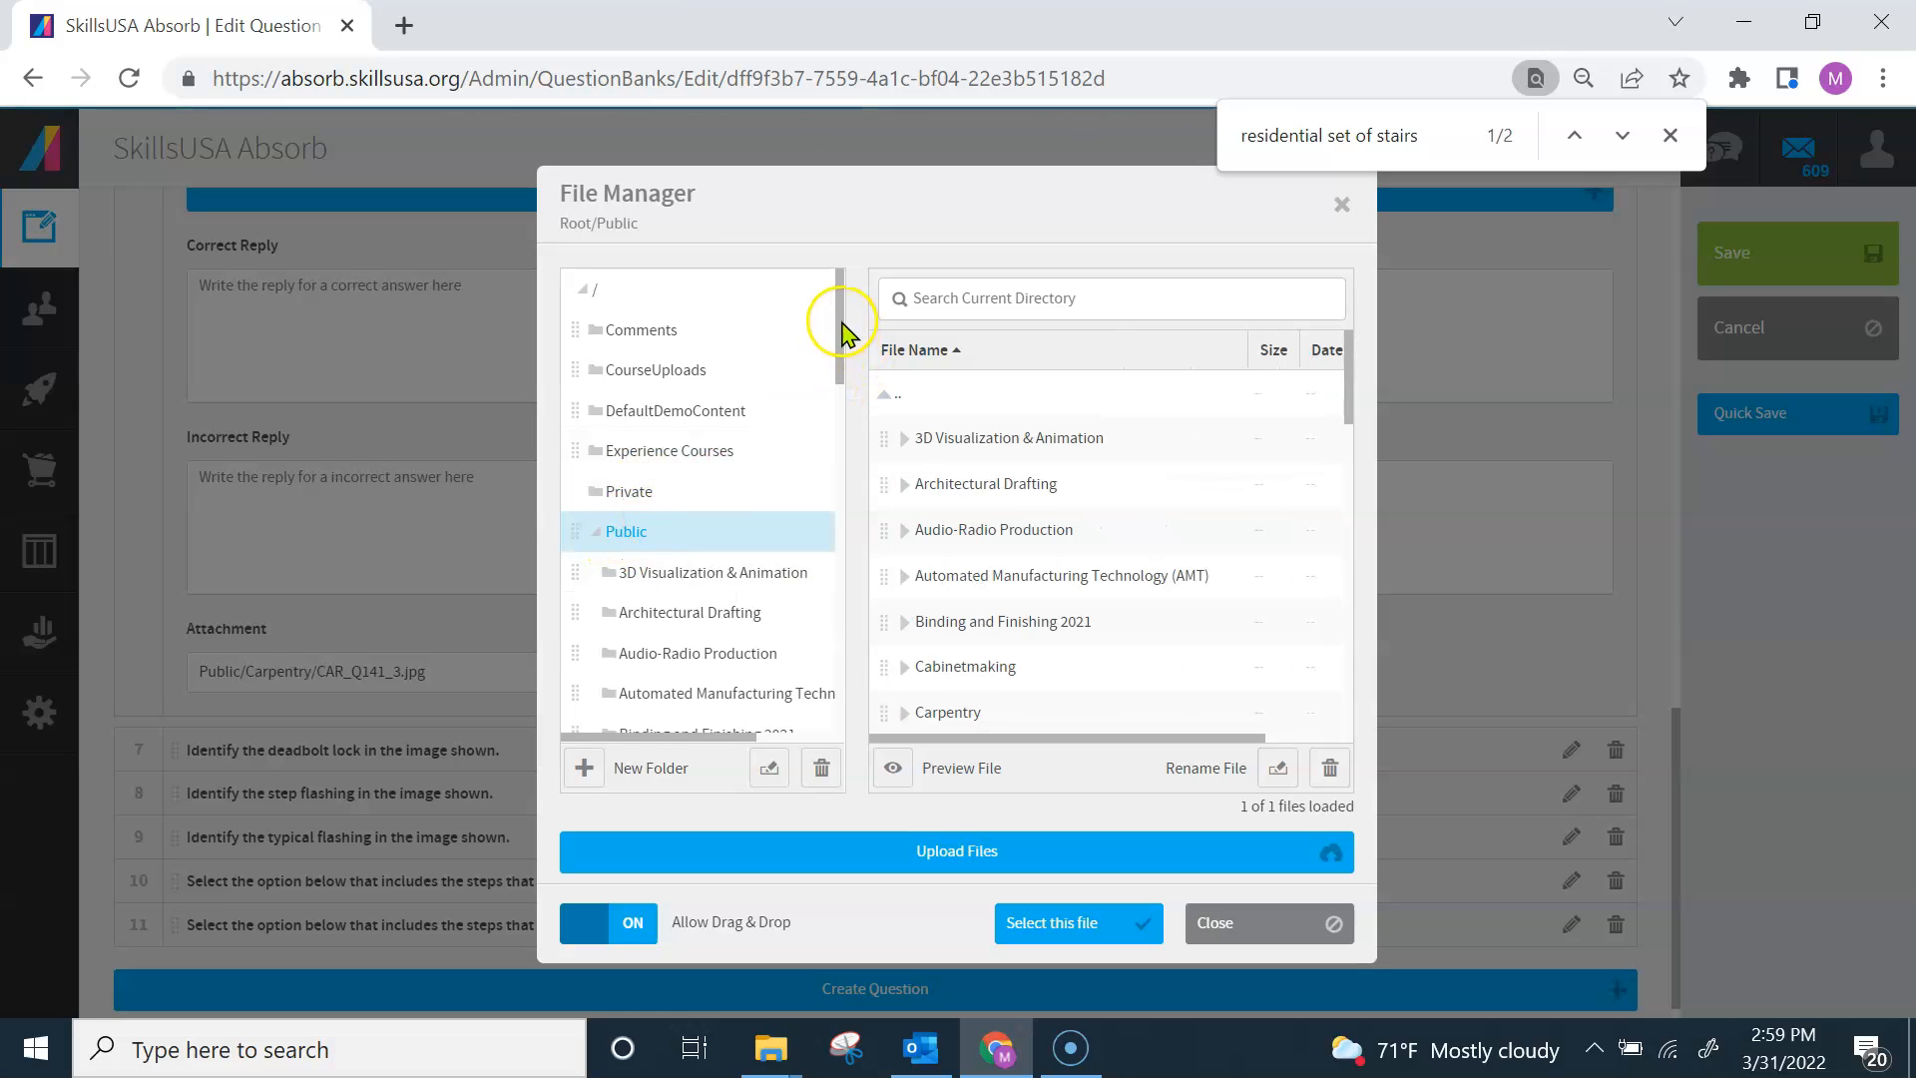
drag(841, 329, 844, 406)
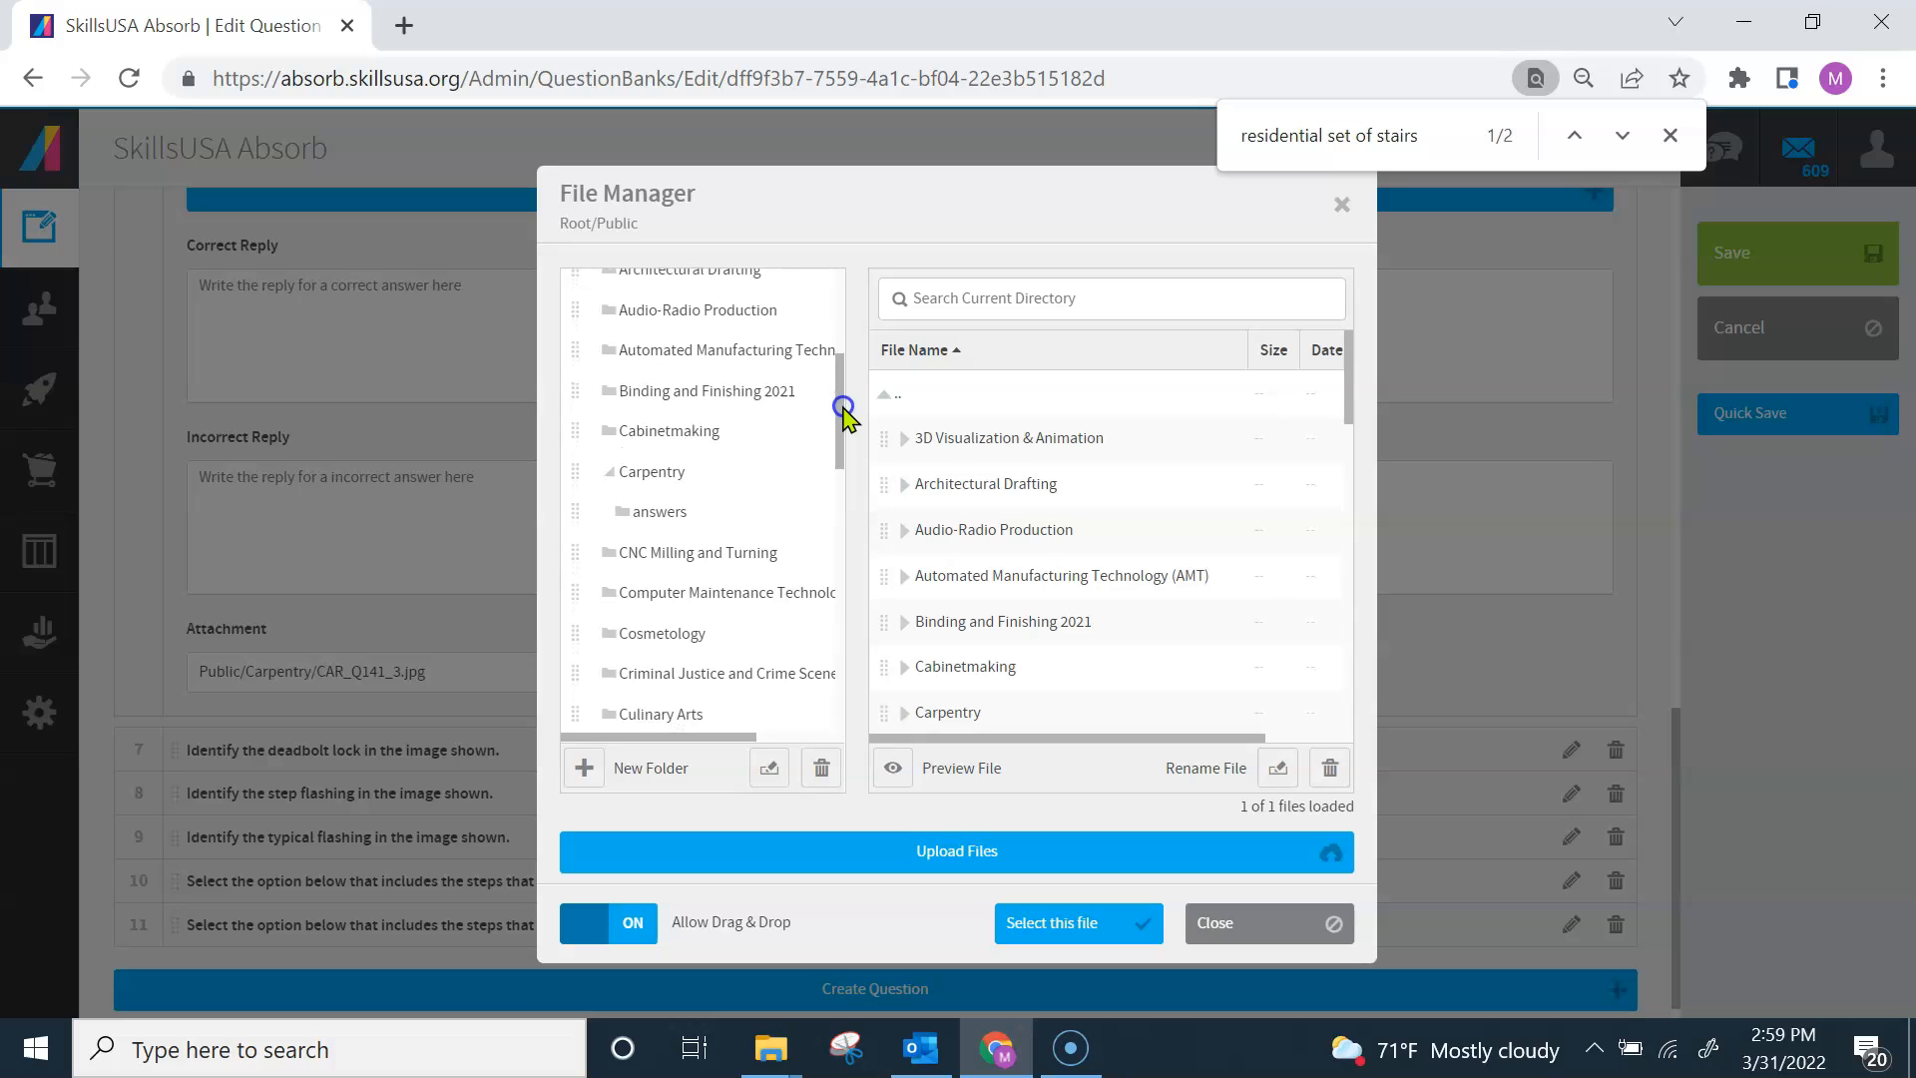
click(695, 480)
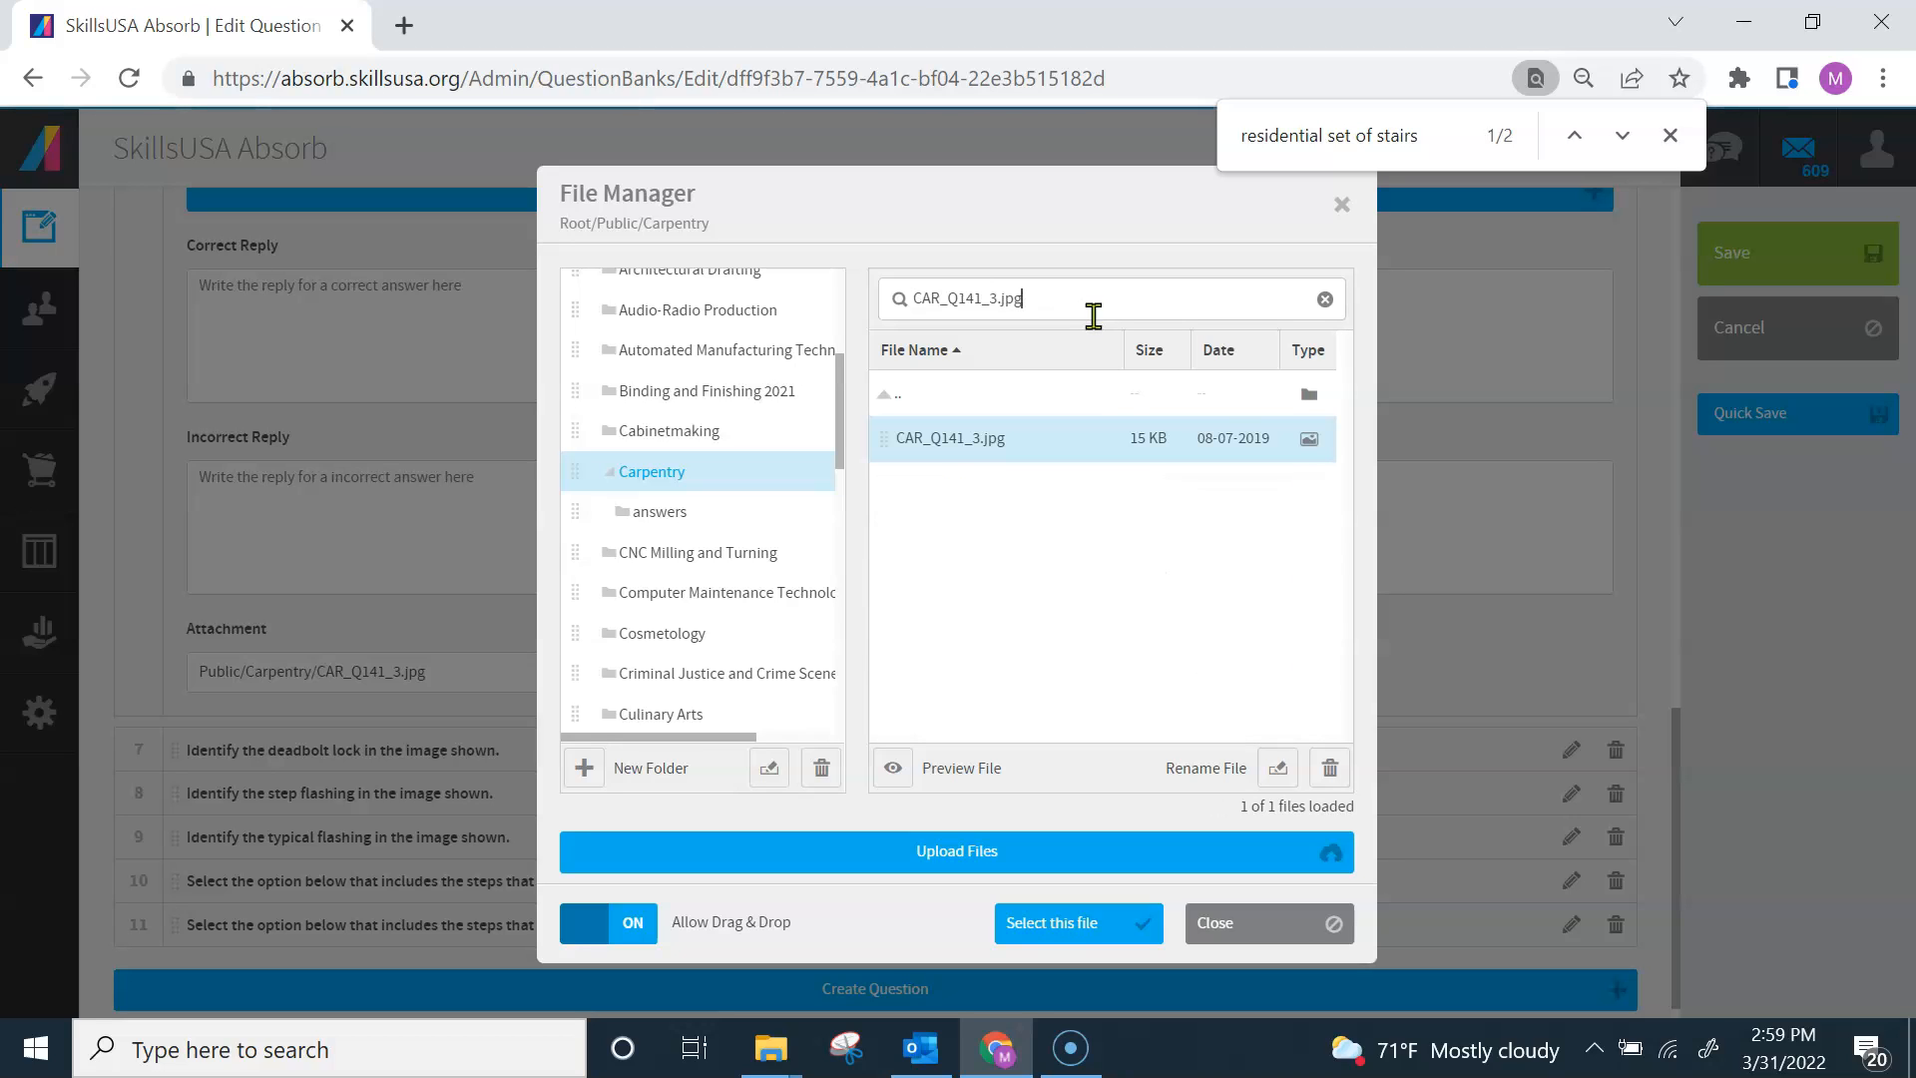
click(983, 443)
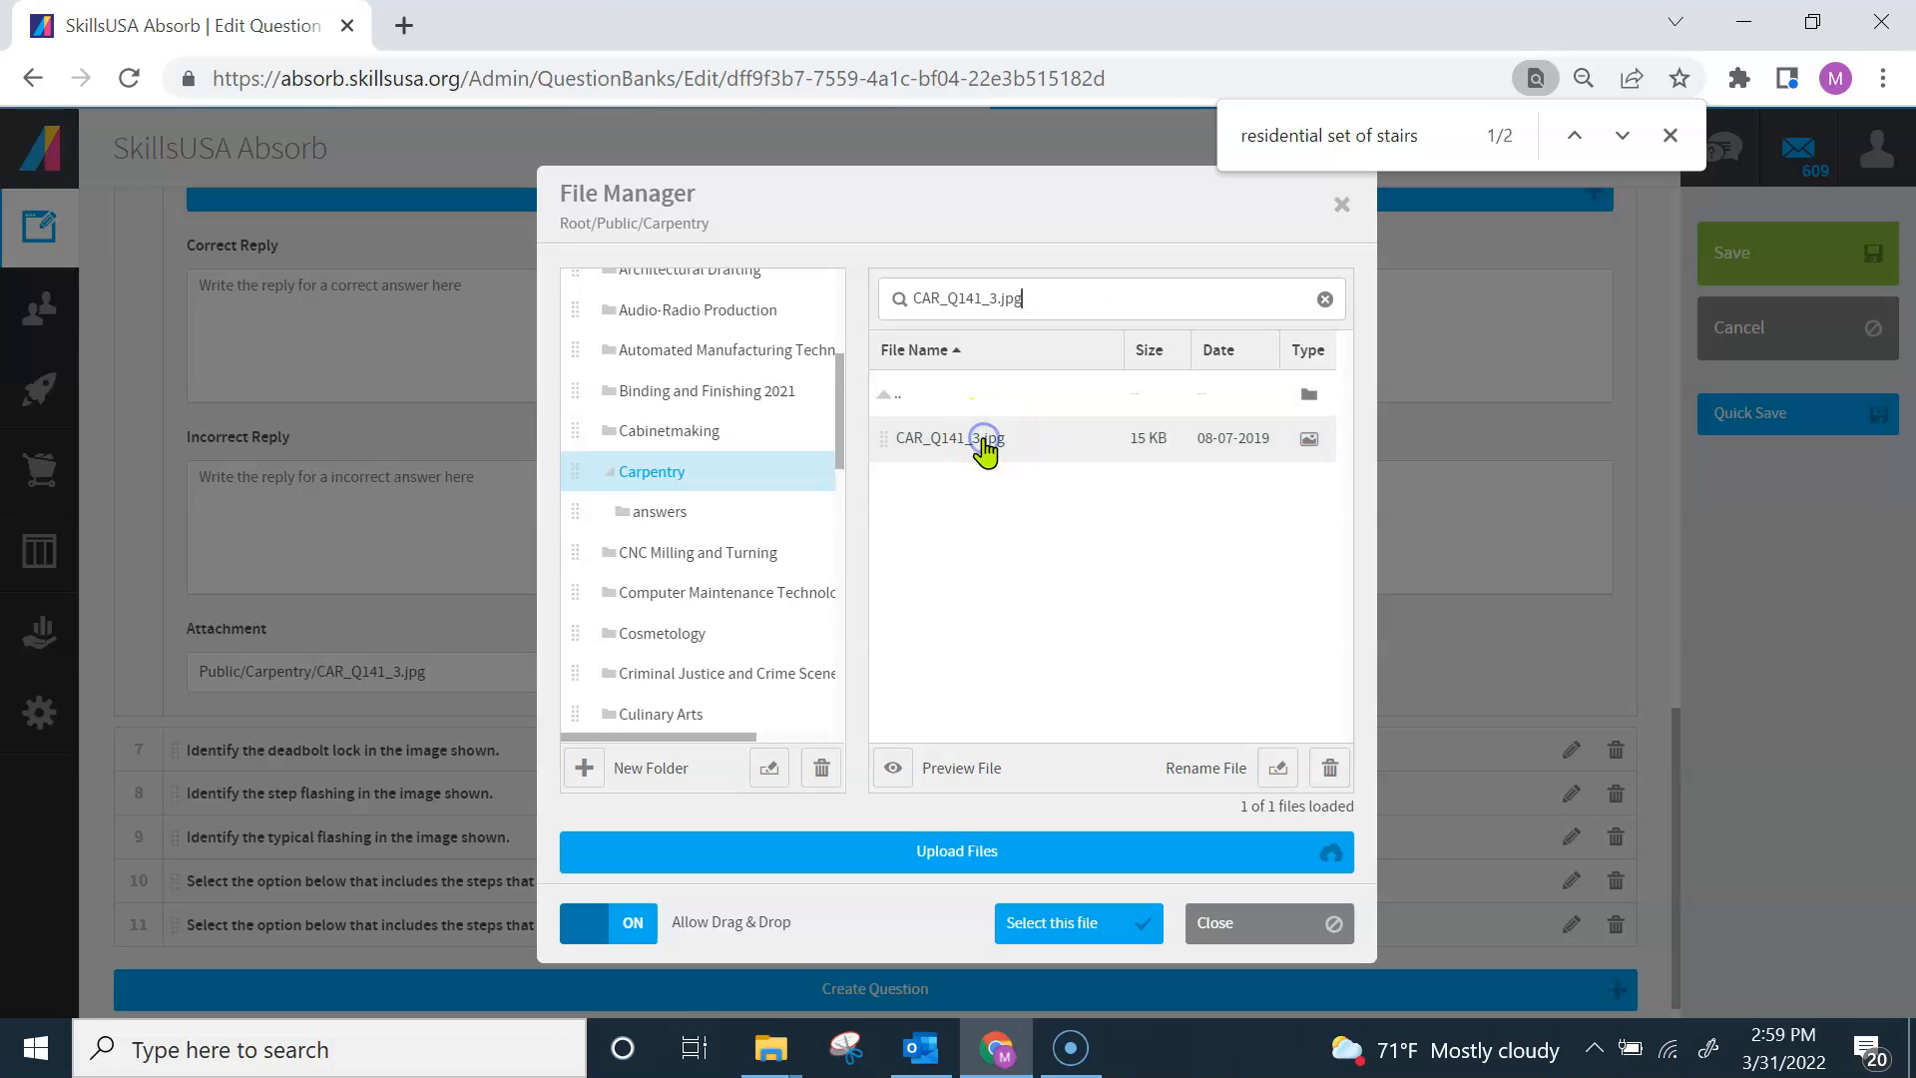
Attach "CAR_Q141_3.jpg" to the cylindrical lock question again, then save and close the windows and doors question bank
click(984, 443)
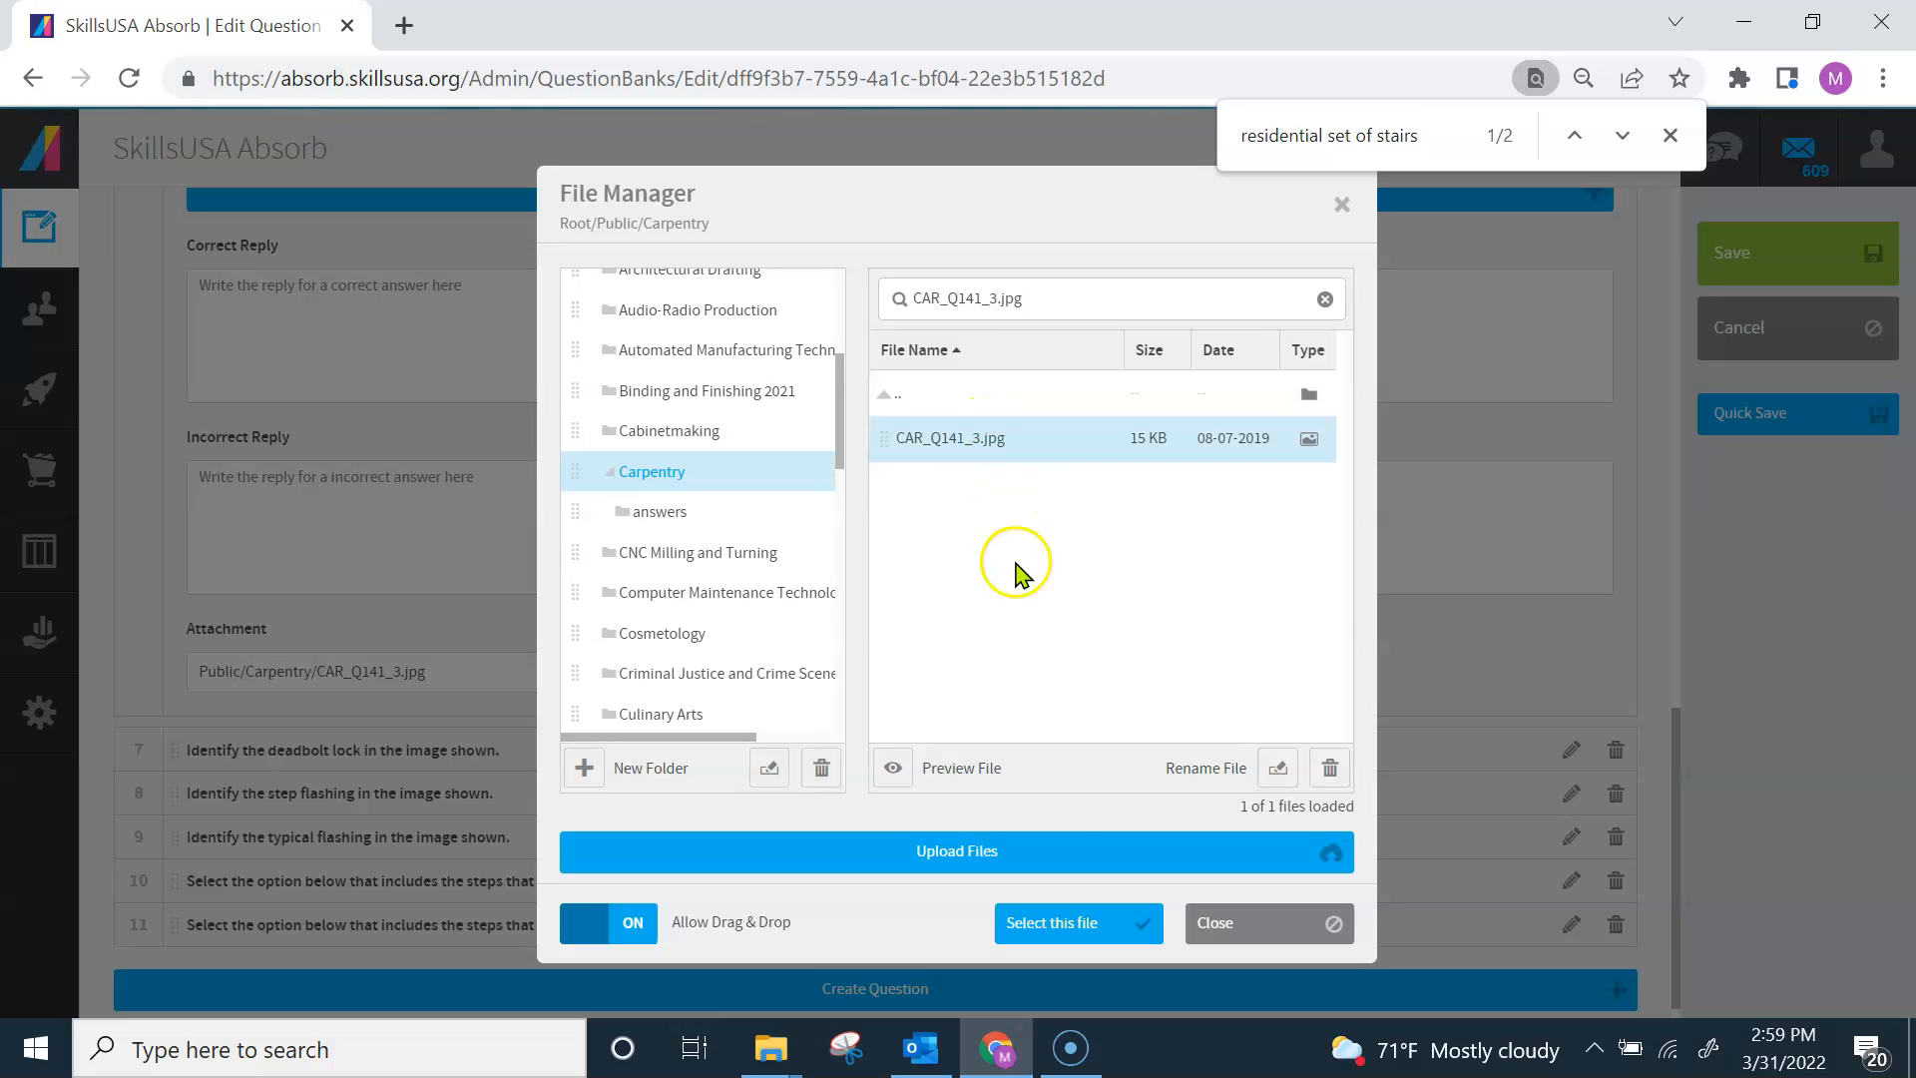
click(1048, 926)
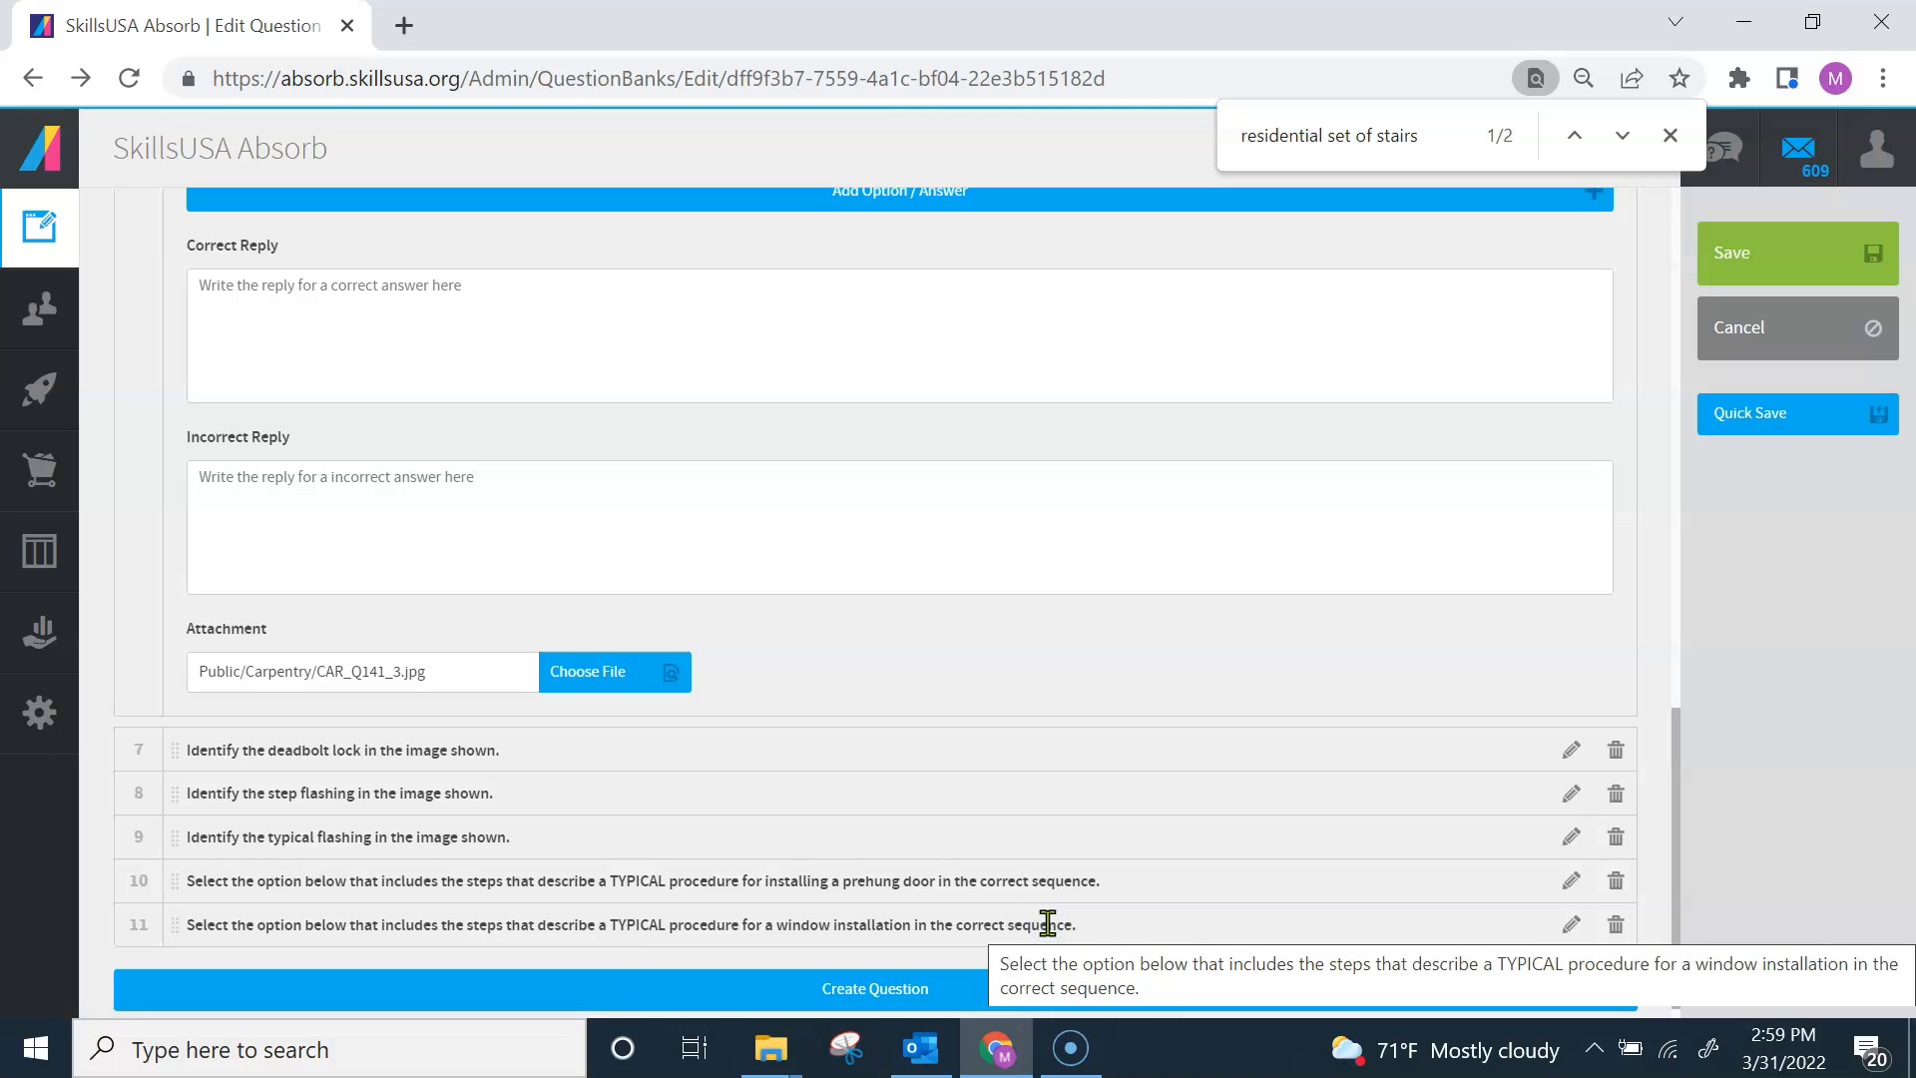
click(1883, 417)
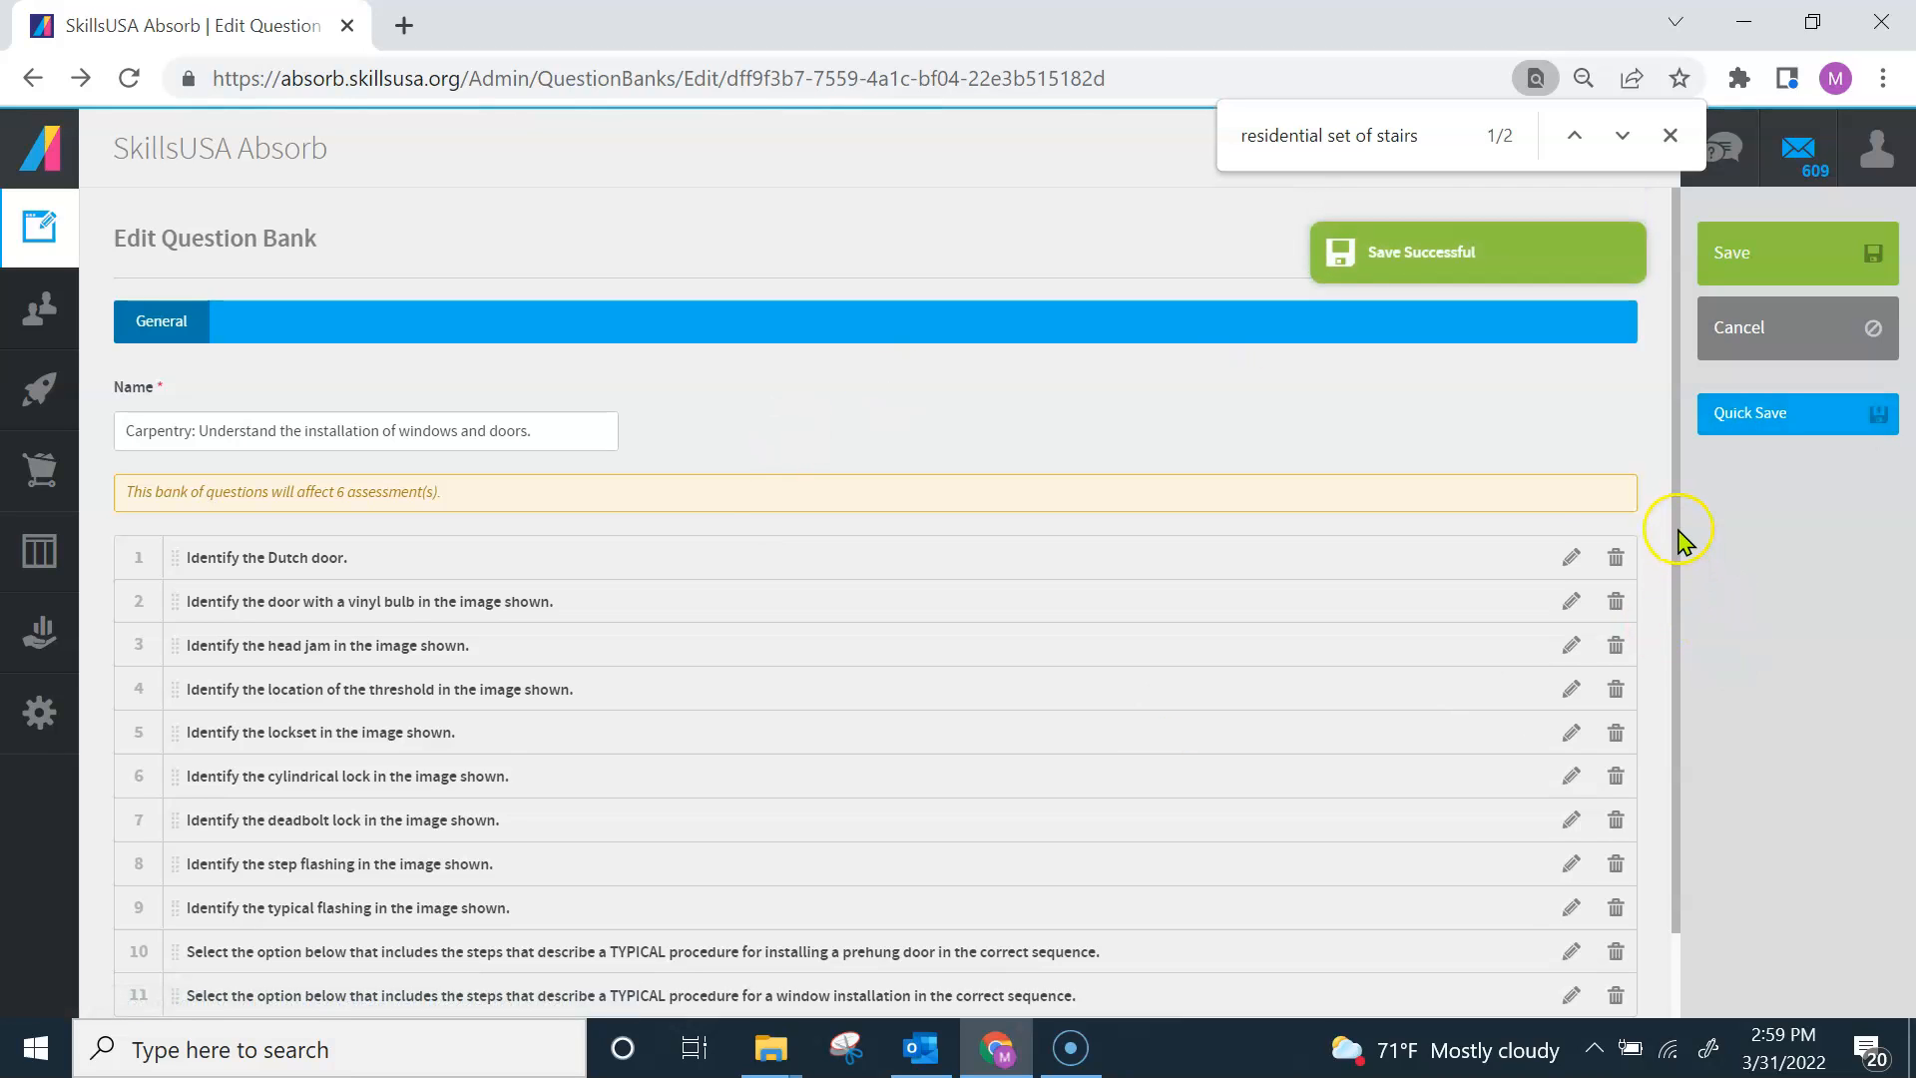
drag(1676, 539, 1704, 761)
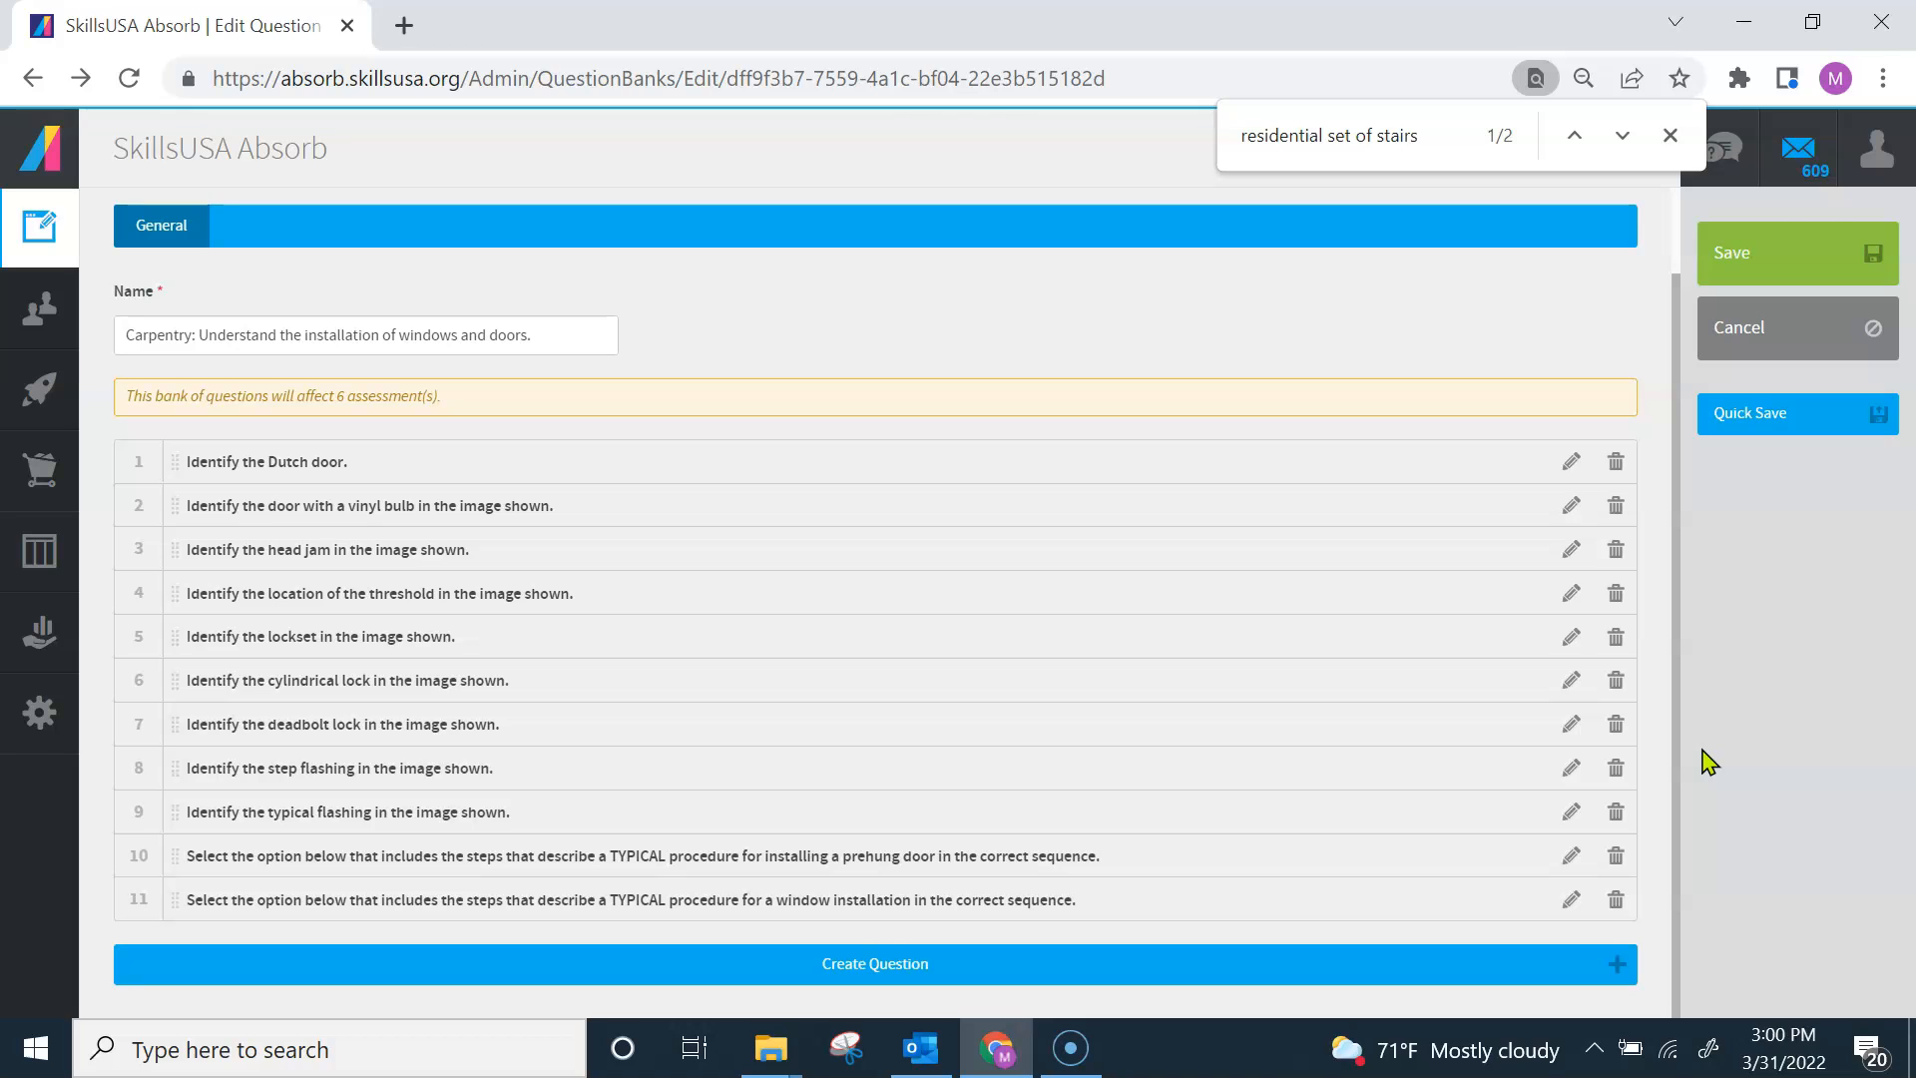
click(1811, 249)
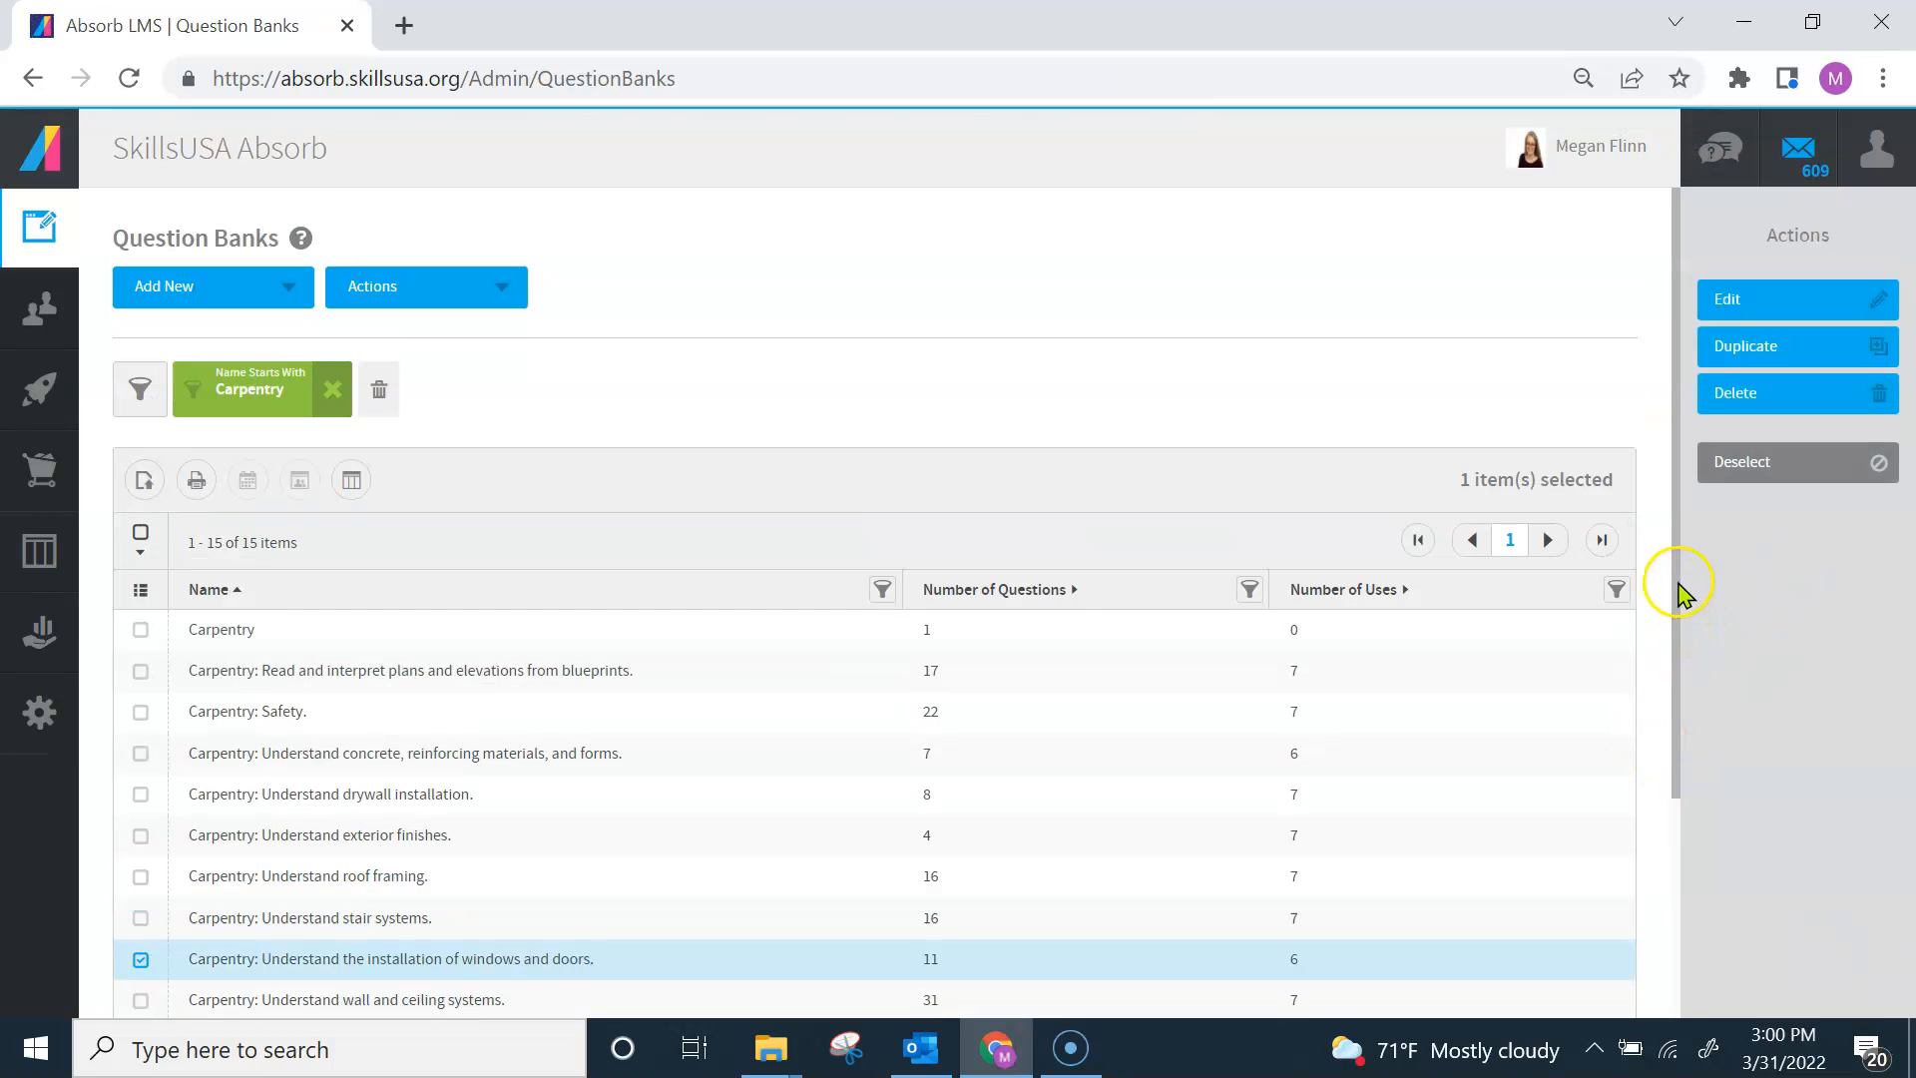
Open the "Carpentry: Using and maintaining hand tools." question bank for editing
drag(1672, 579, 1706, 898)
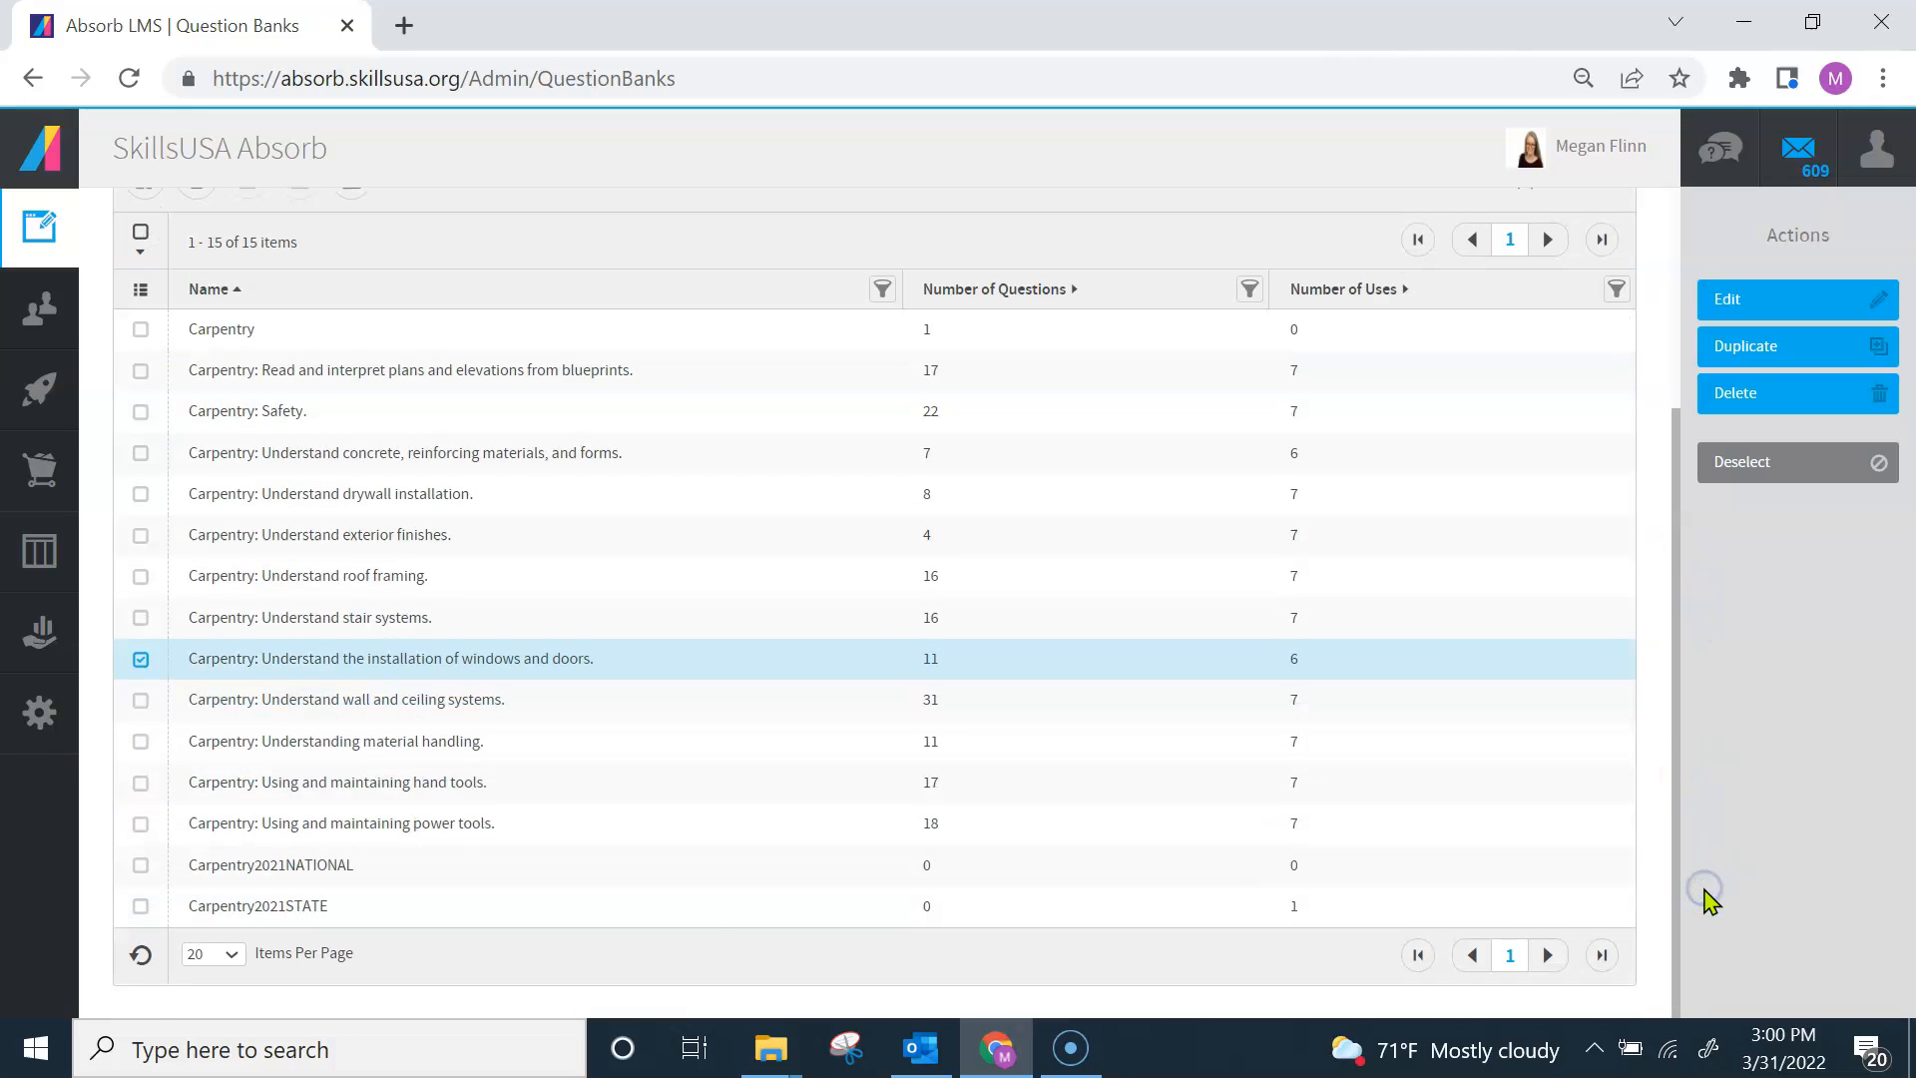
click(519, 785)
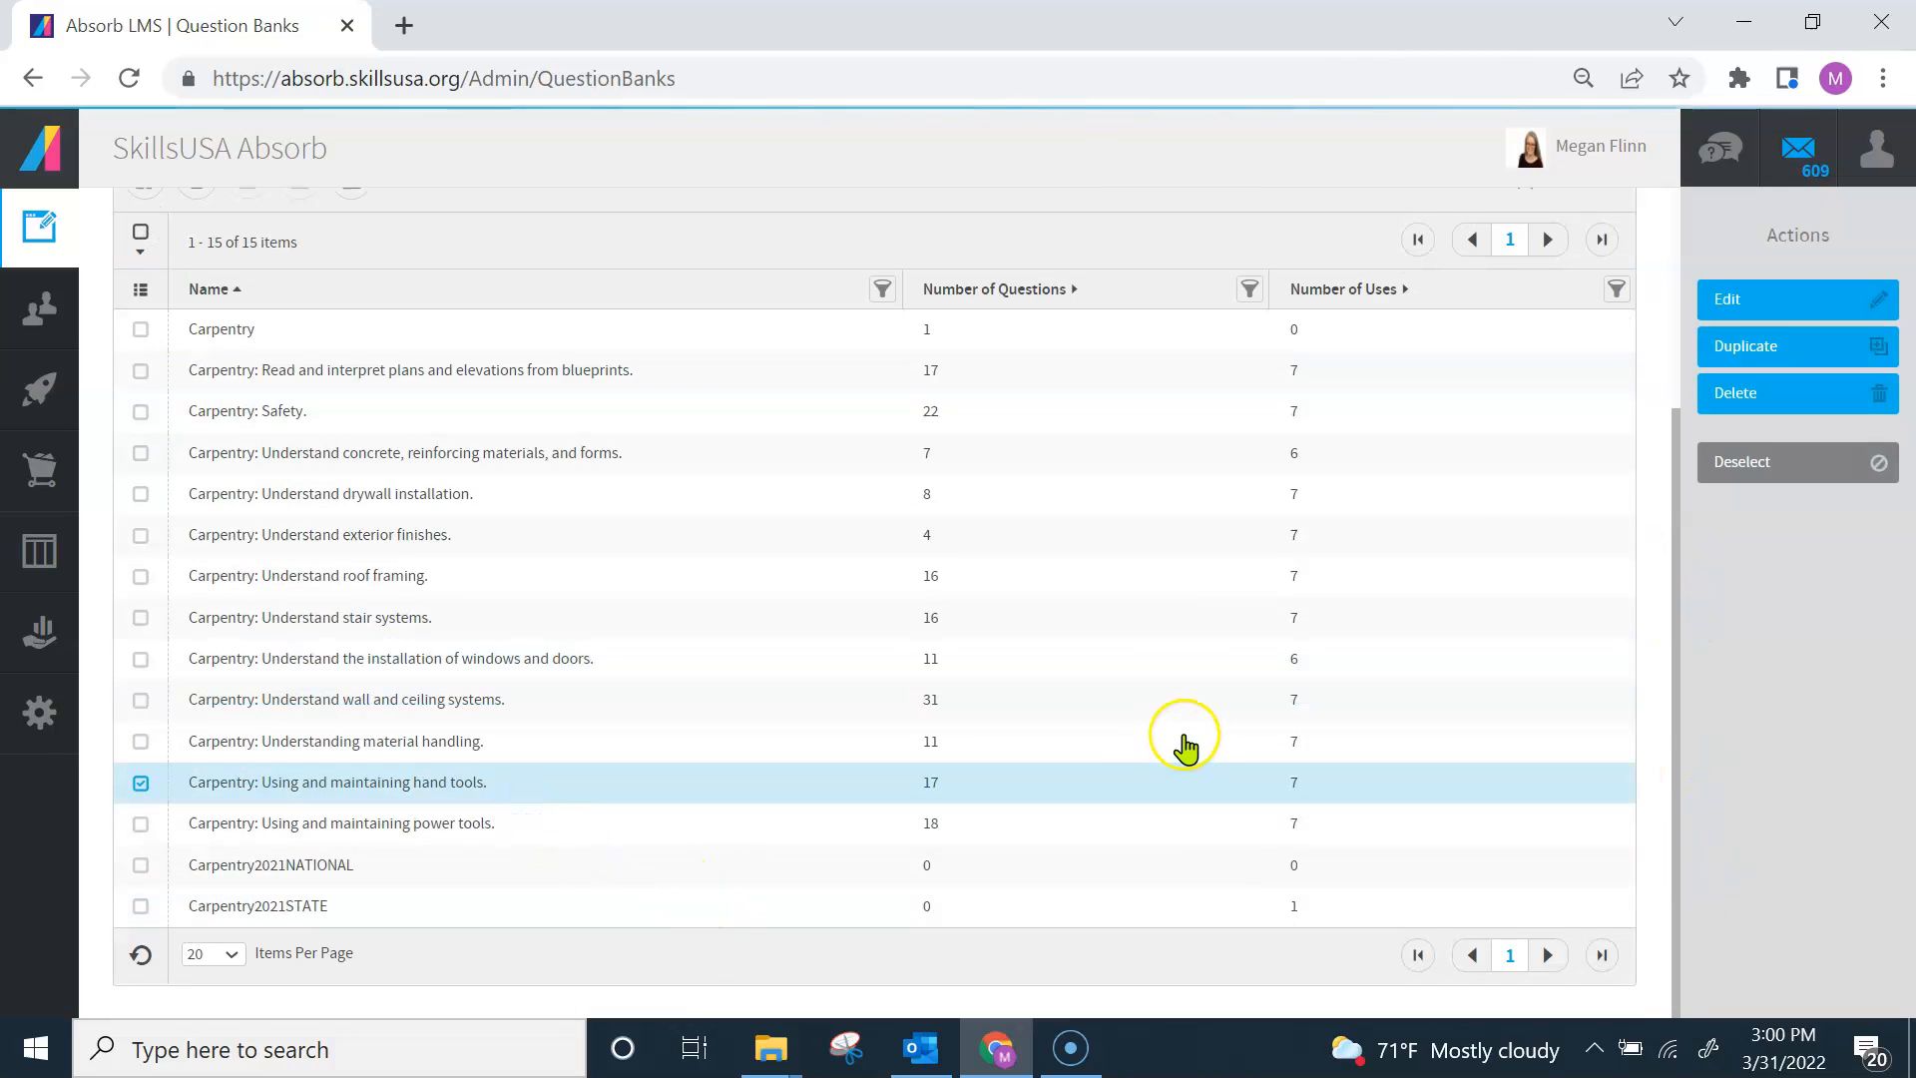
click(1824, 289)
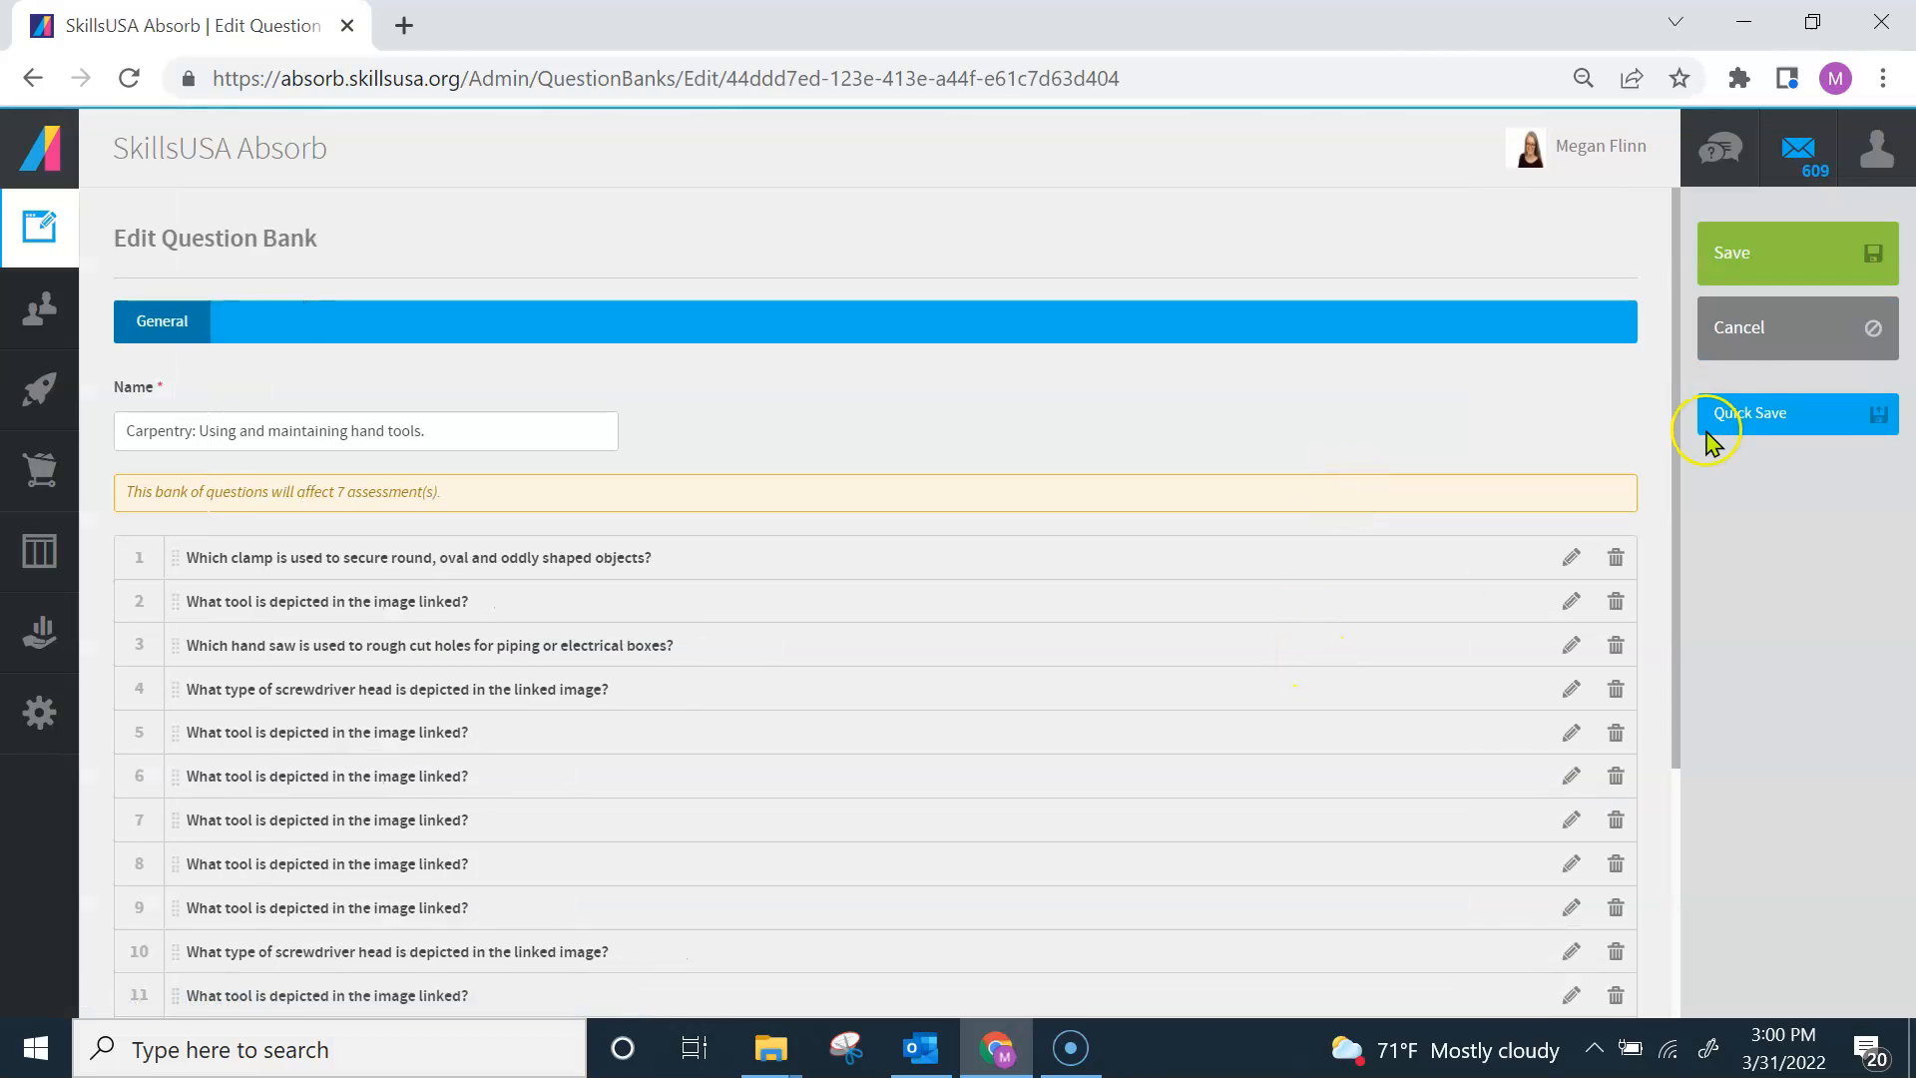
Expand question 7 to check its answers, and copy the image file name from its attachment path
scroll(1677, 275, down, 2)
click(1571, 621)
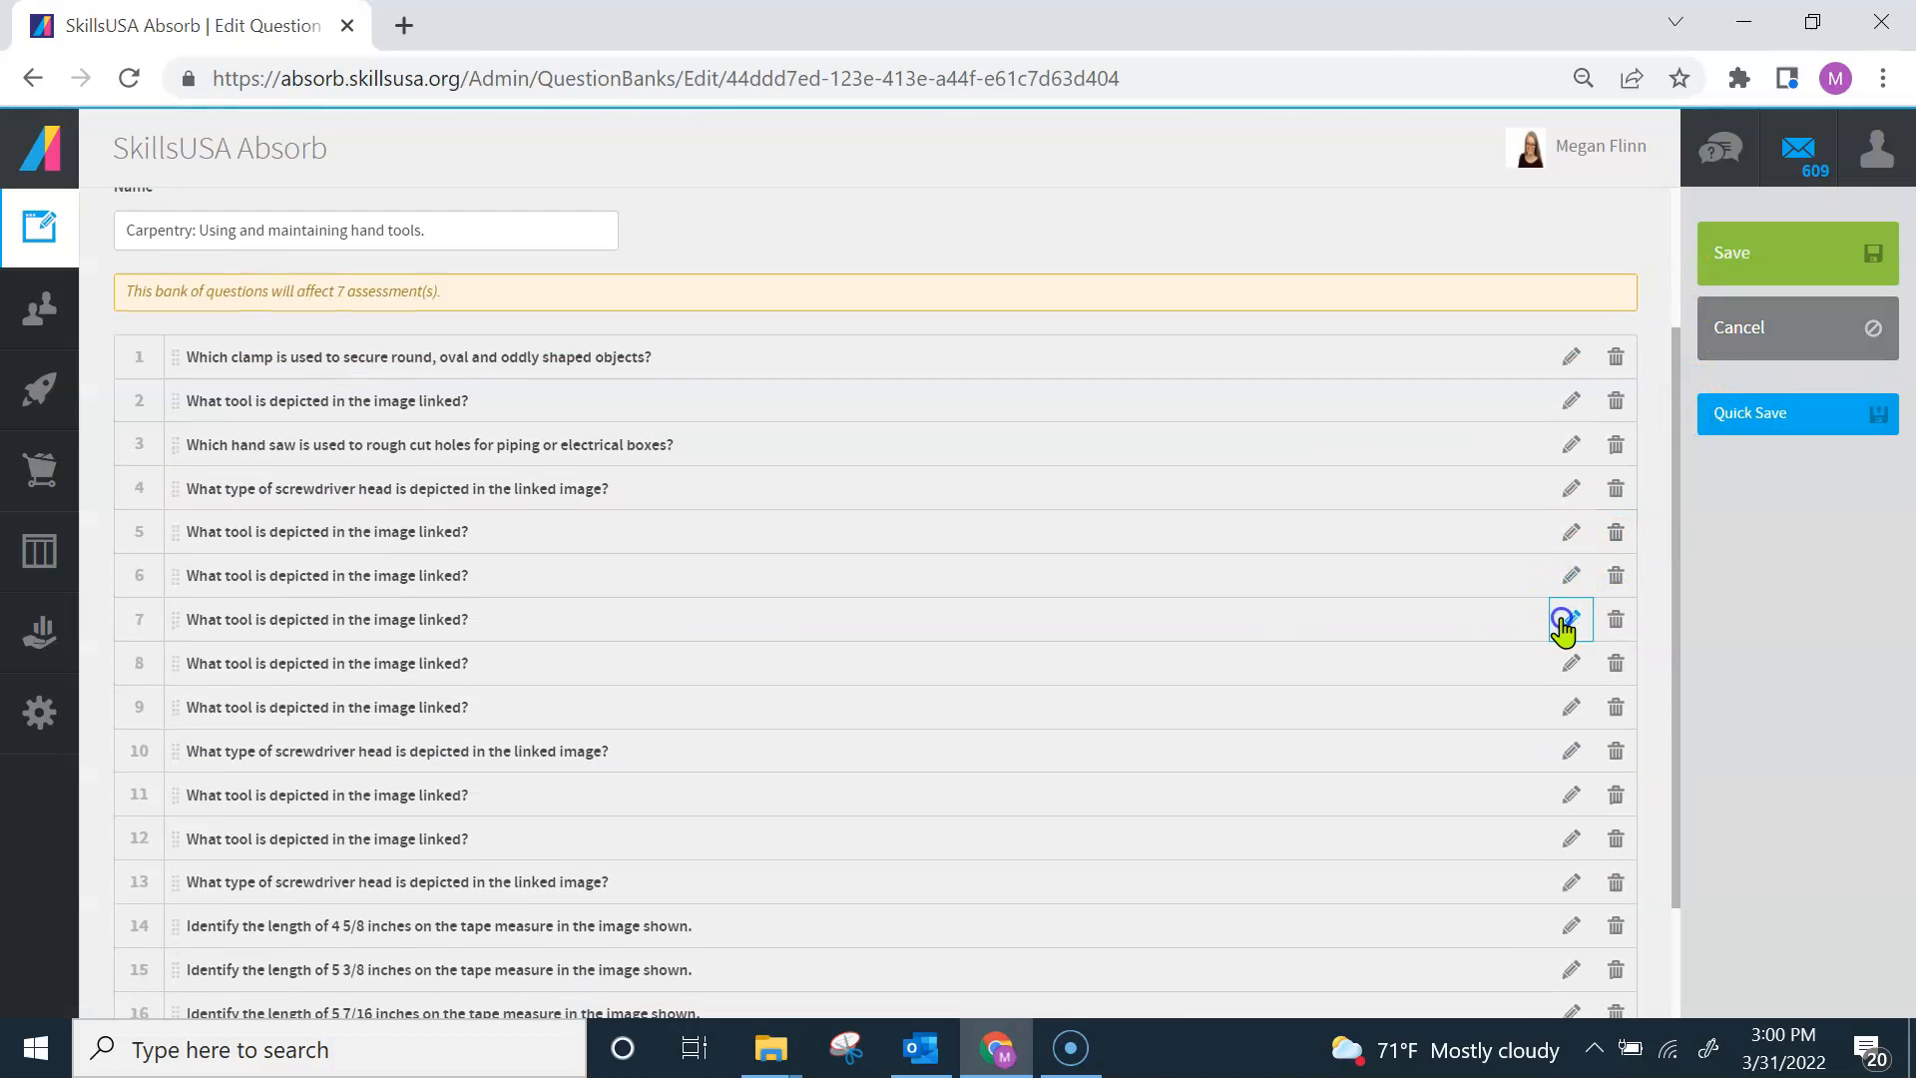
drag(1685, 333, 1710, 458)
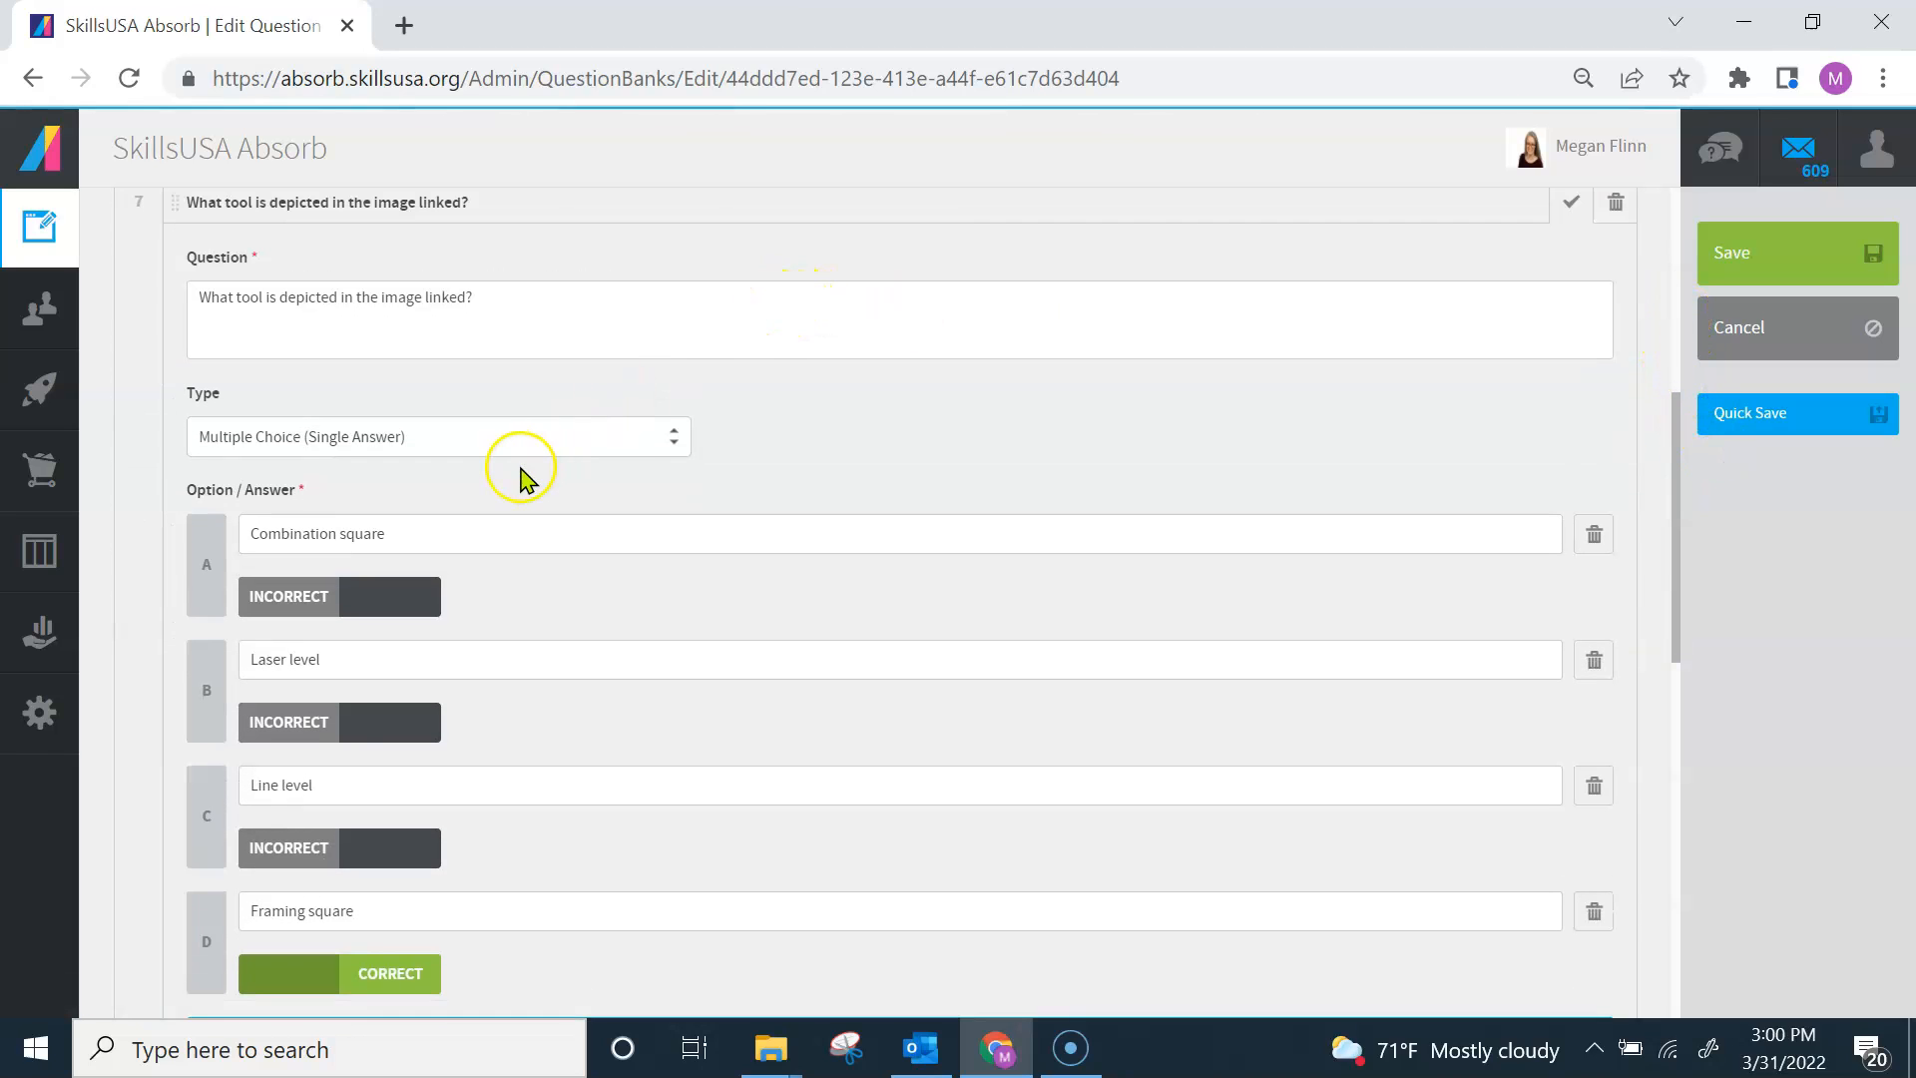
drag(1678, 429, 1717, 723)
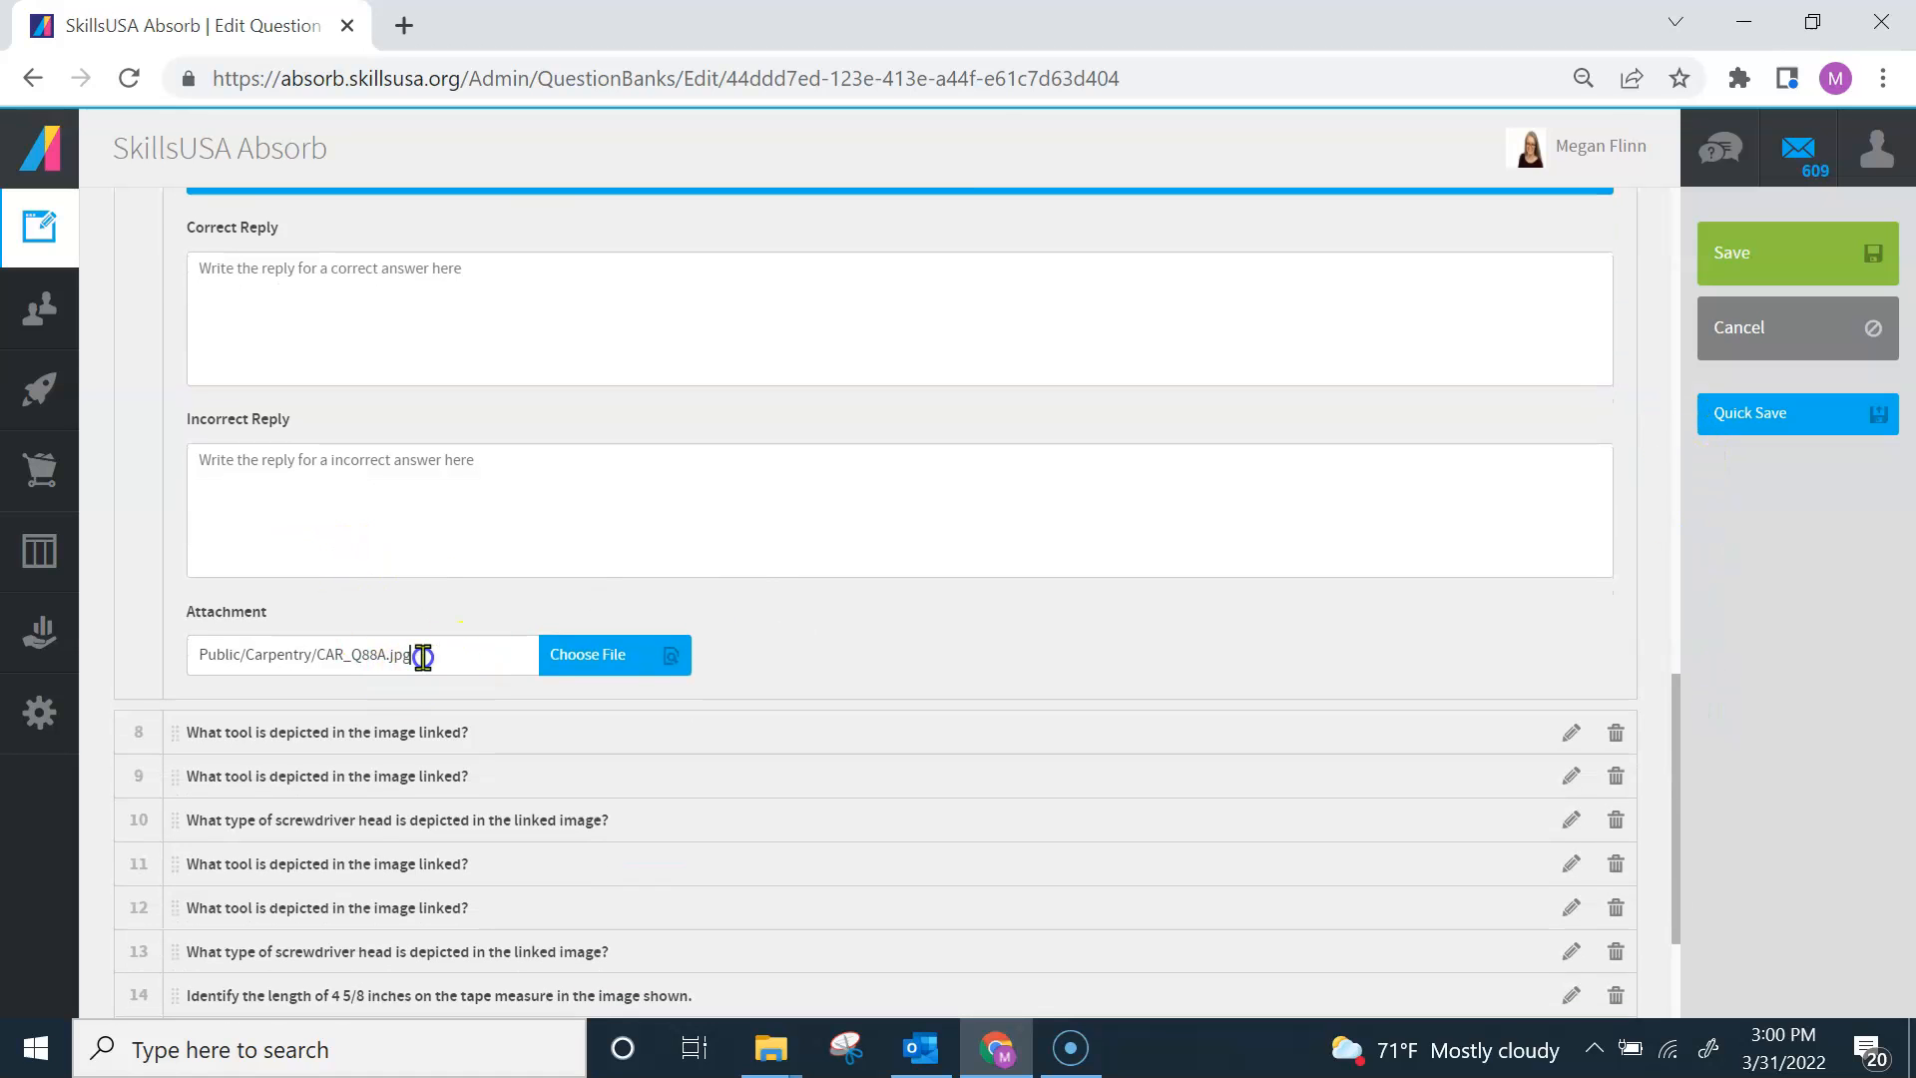
drag(319, 656, 316, 657)
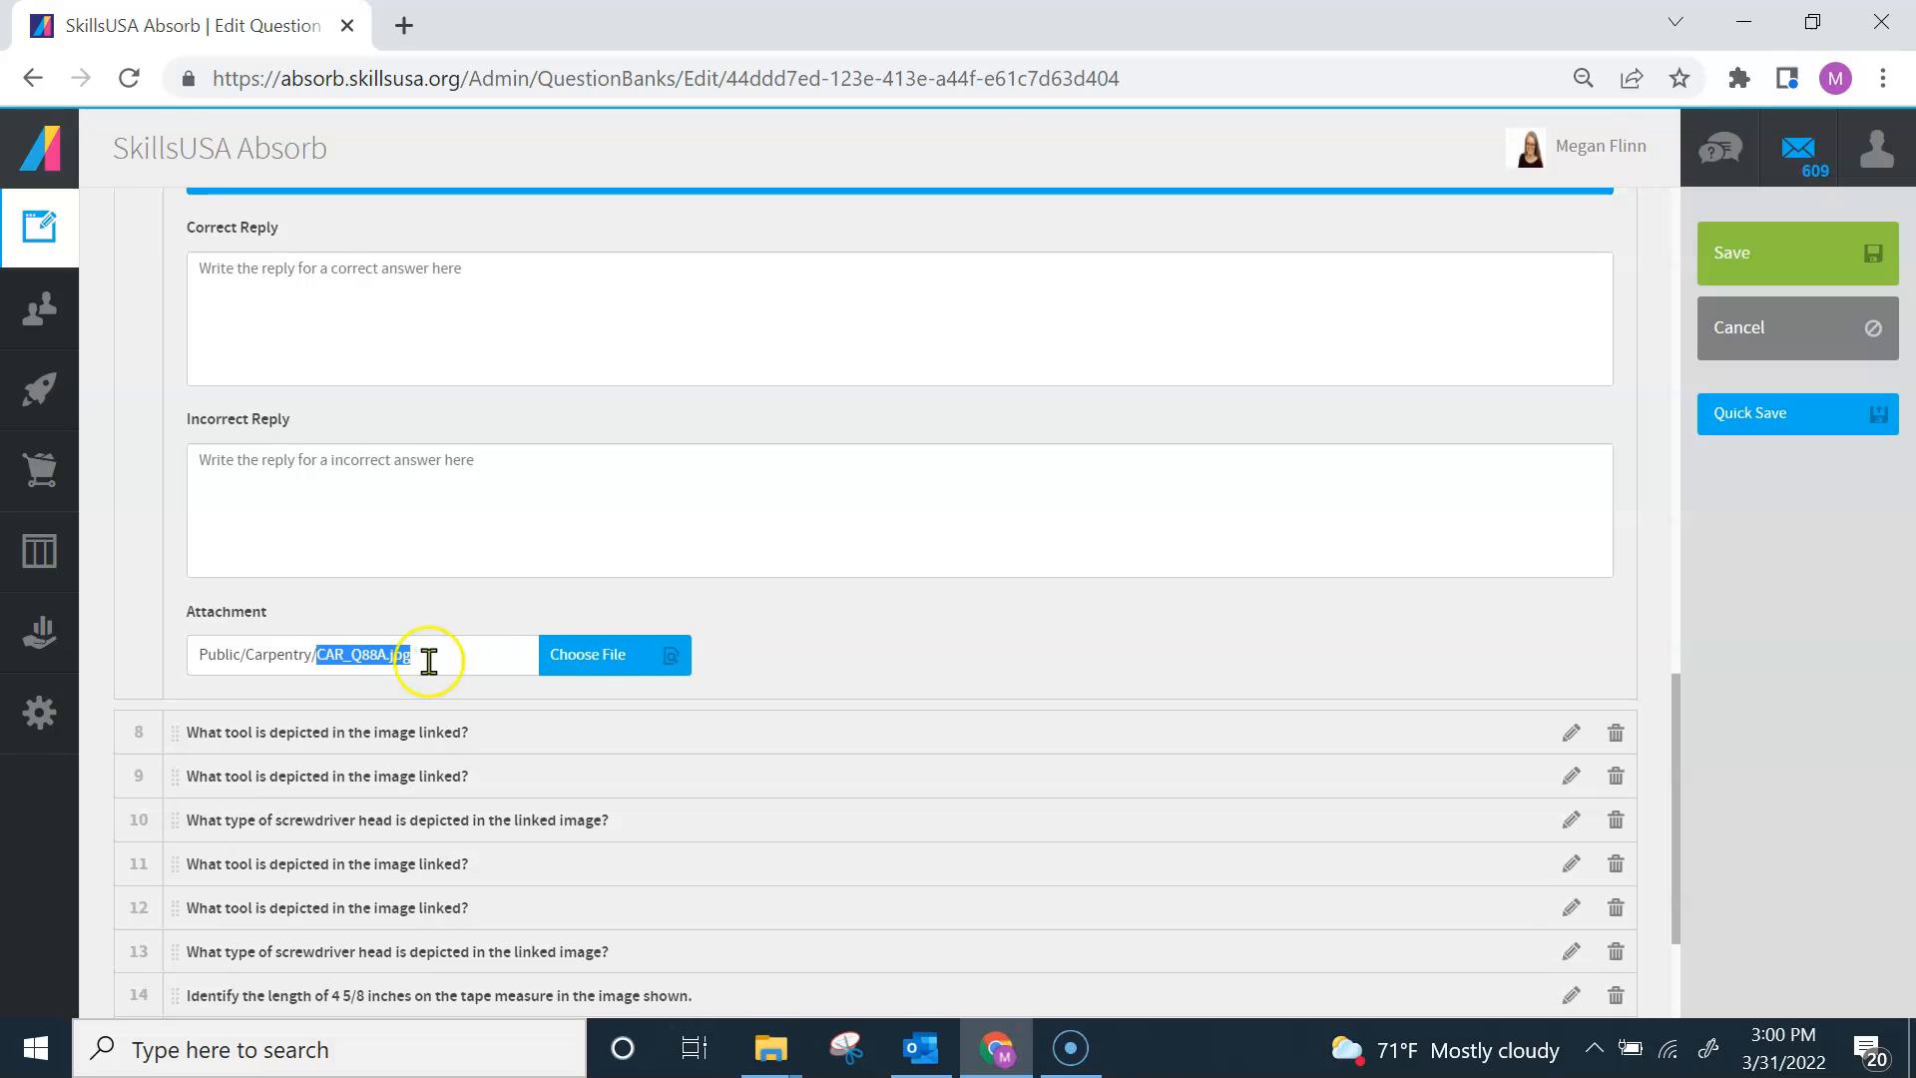
Browse the attachment files to the Public/Carpentry folder and search it for "CAR_Q88A.jpg"
click(629, 668)
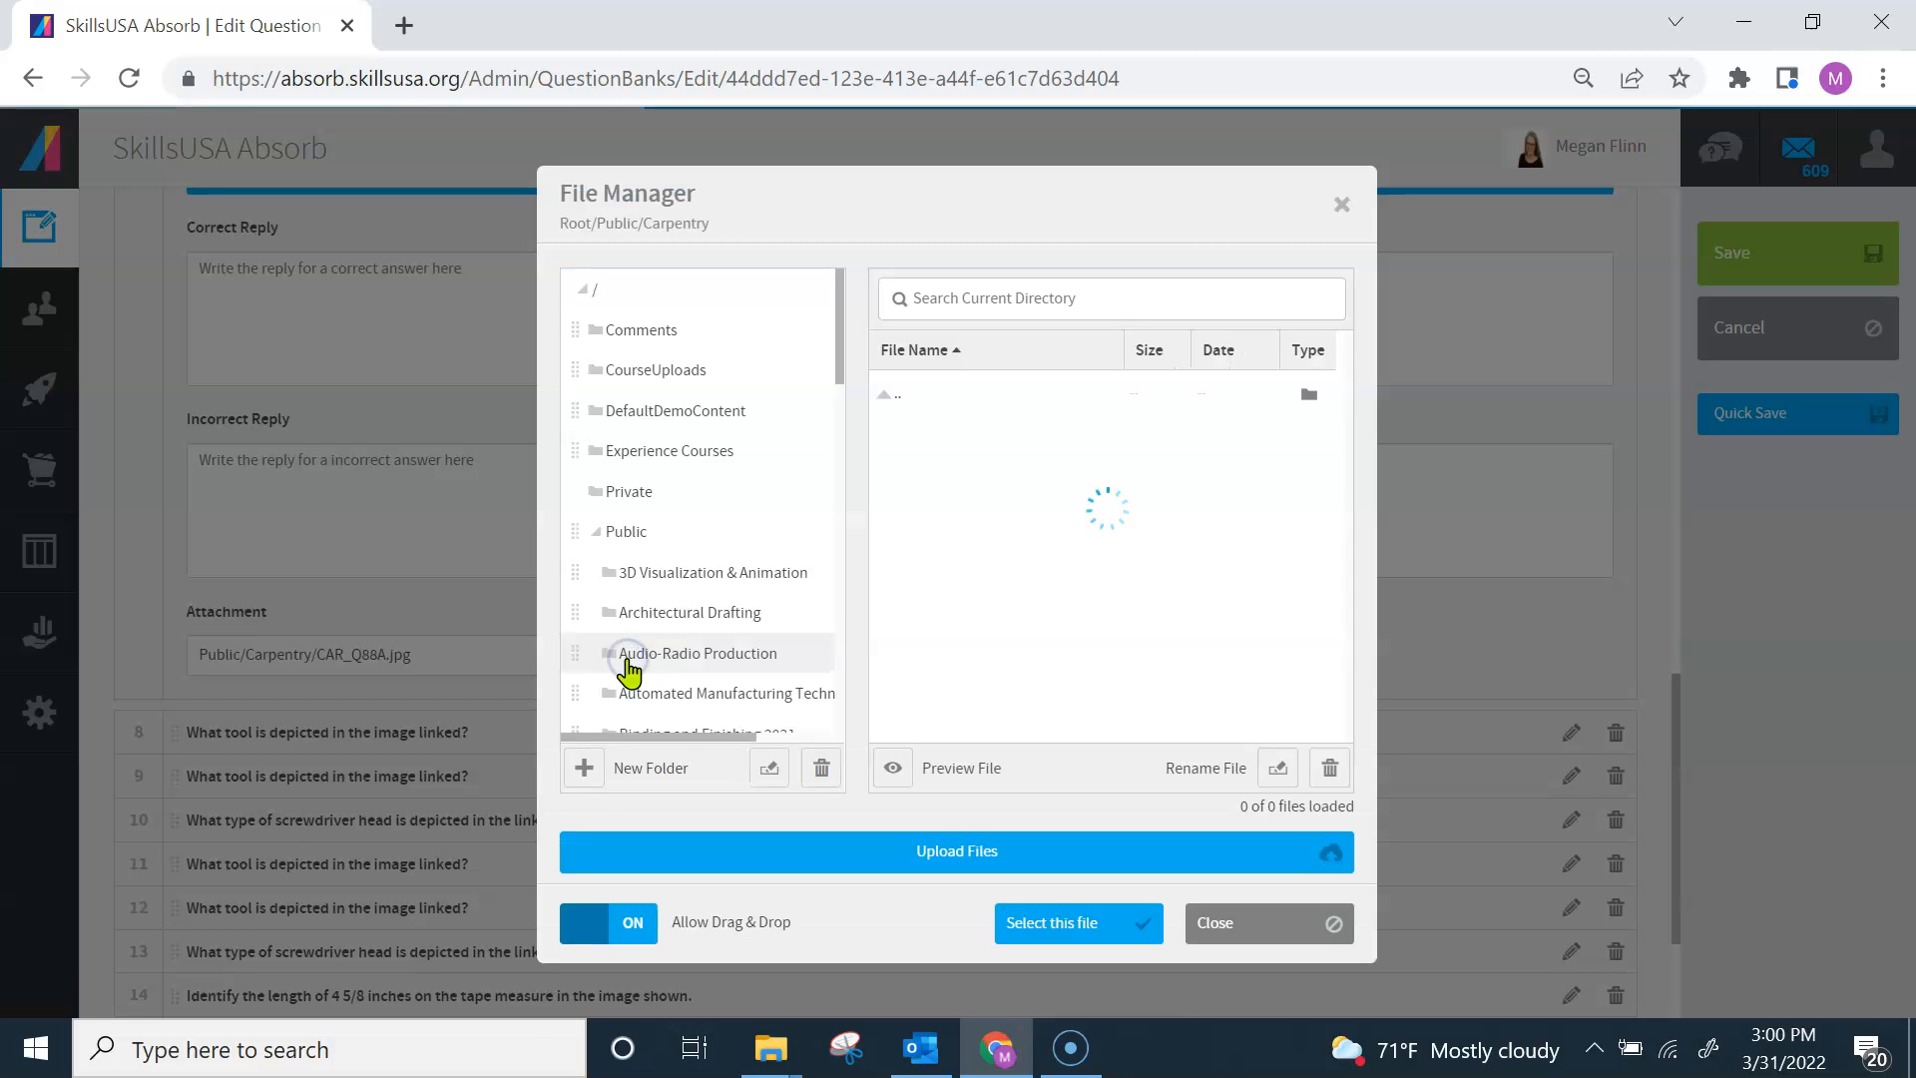
click(634, 534)
drag(843, 284, 838, 377)
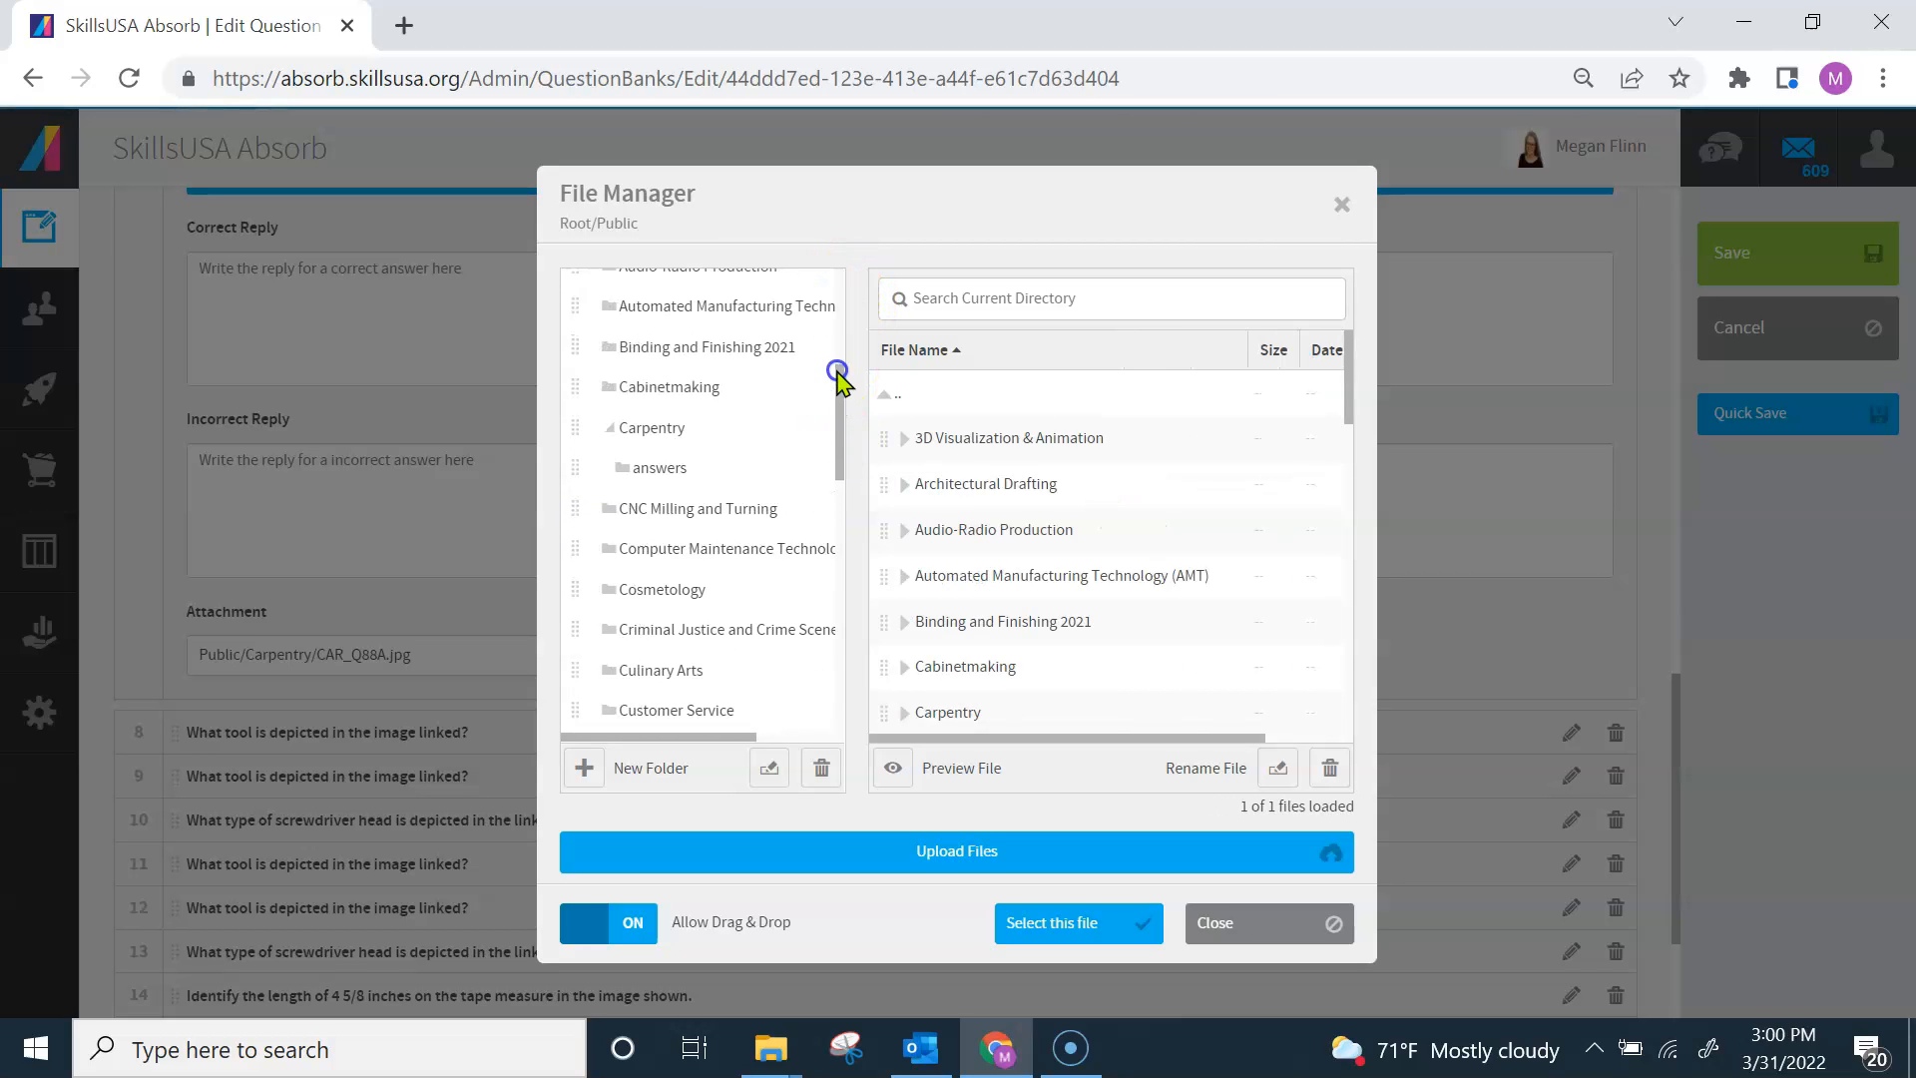
click(743, 421)
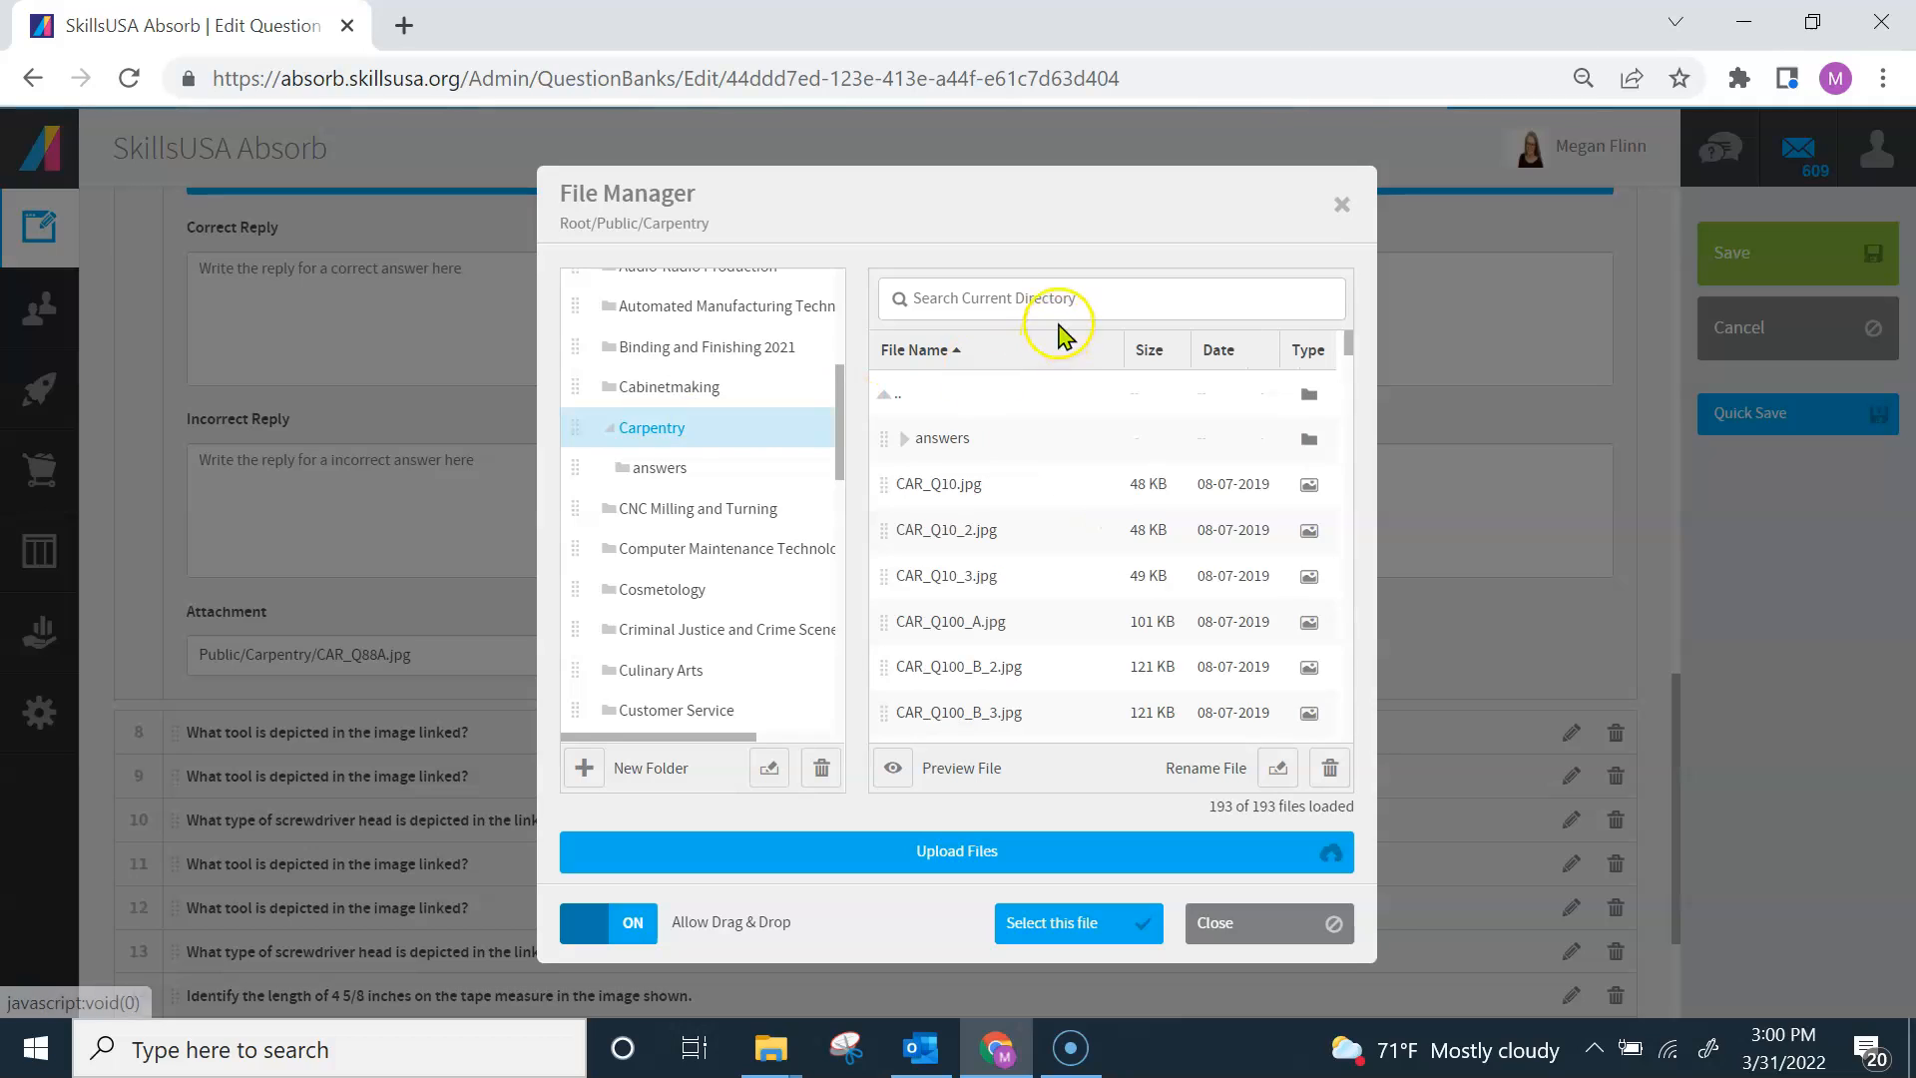
click(1101, 294)
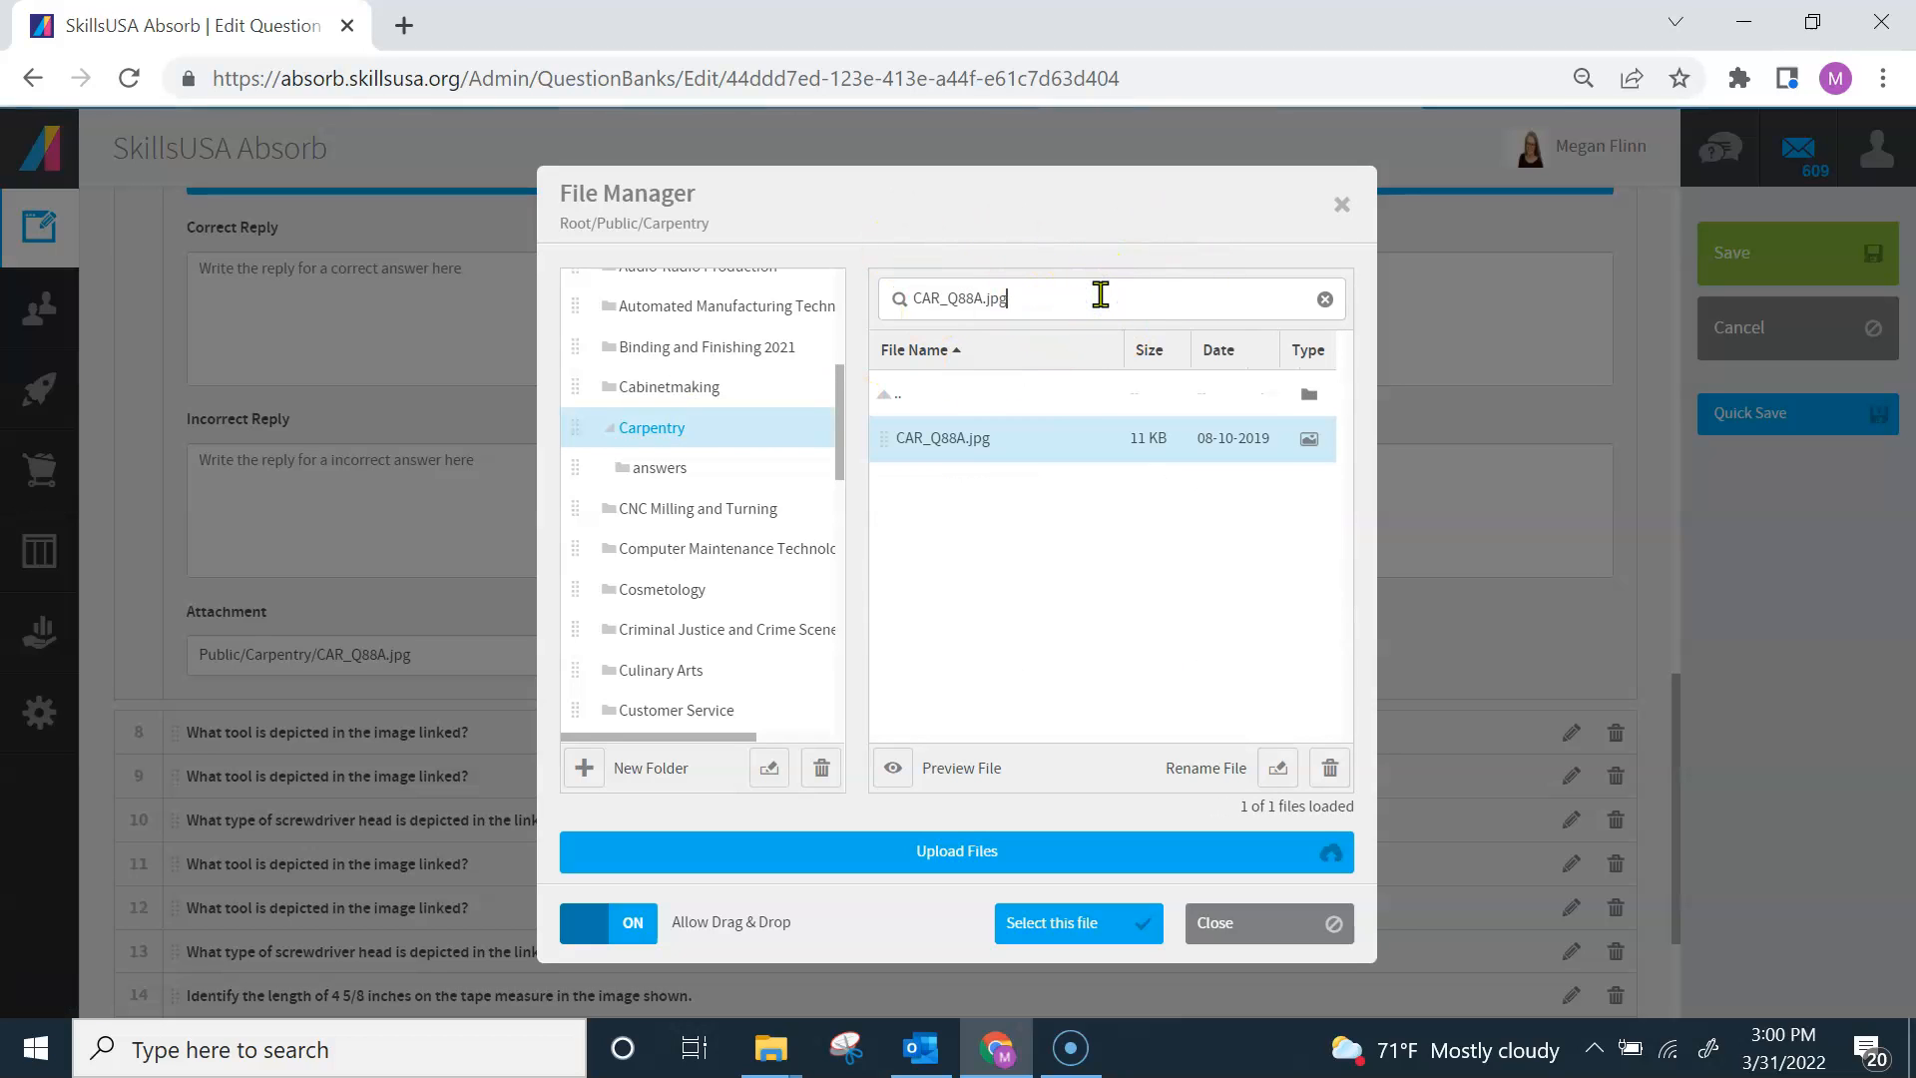
Attach "CAR_Q88A.jpg" to question 7 again and save the hand tools bank without leaving it
click(1003, 459)
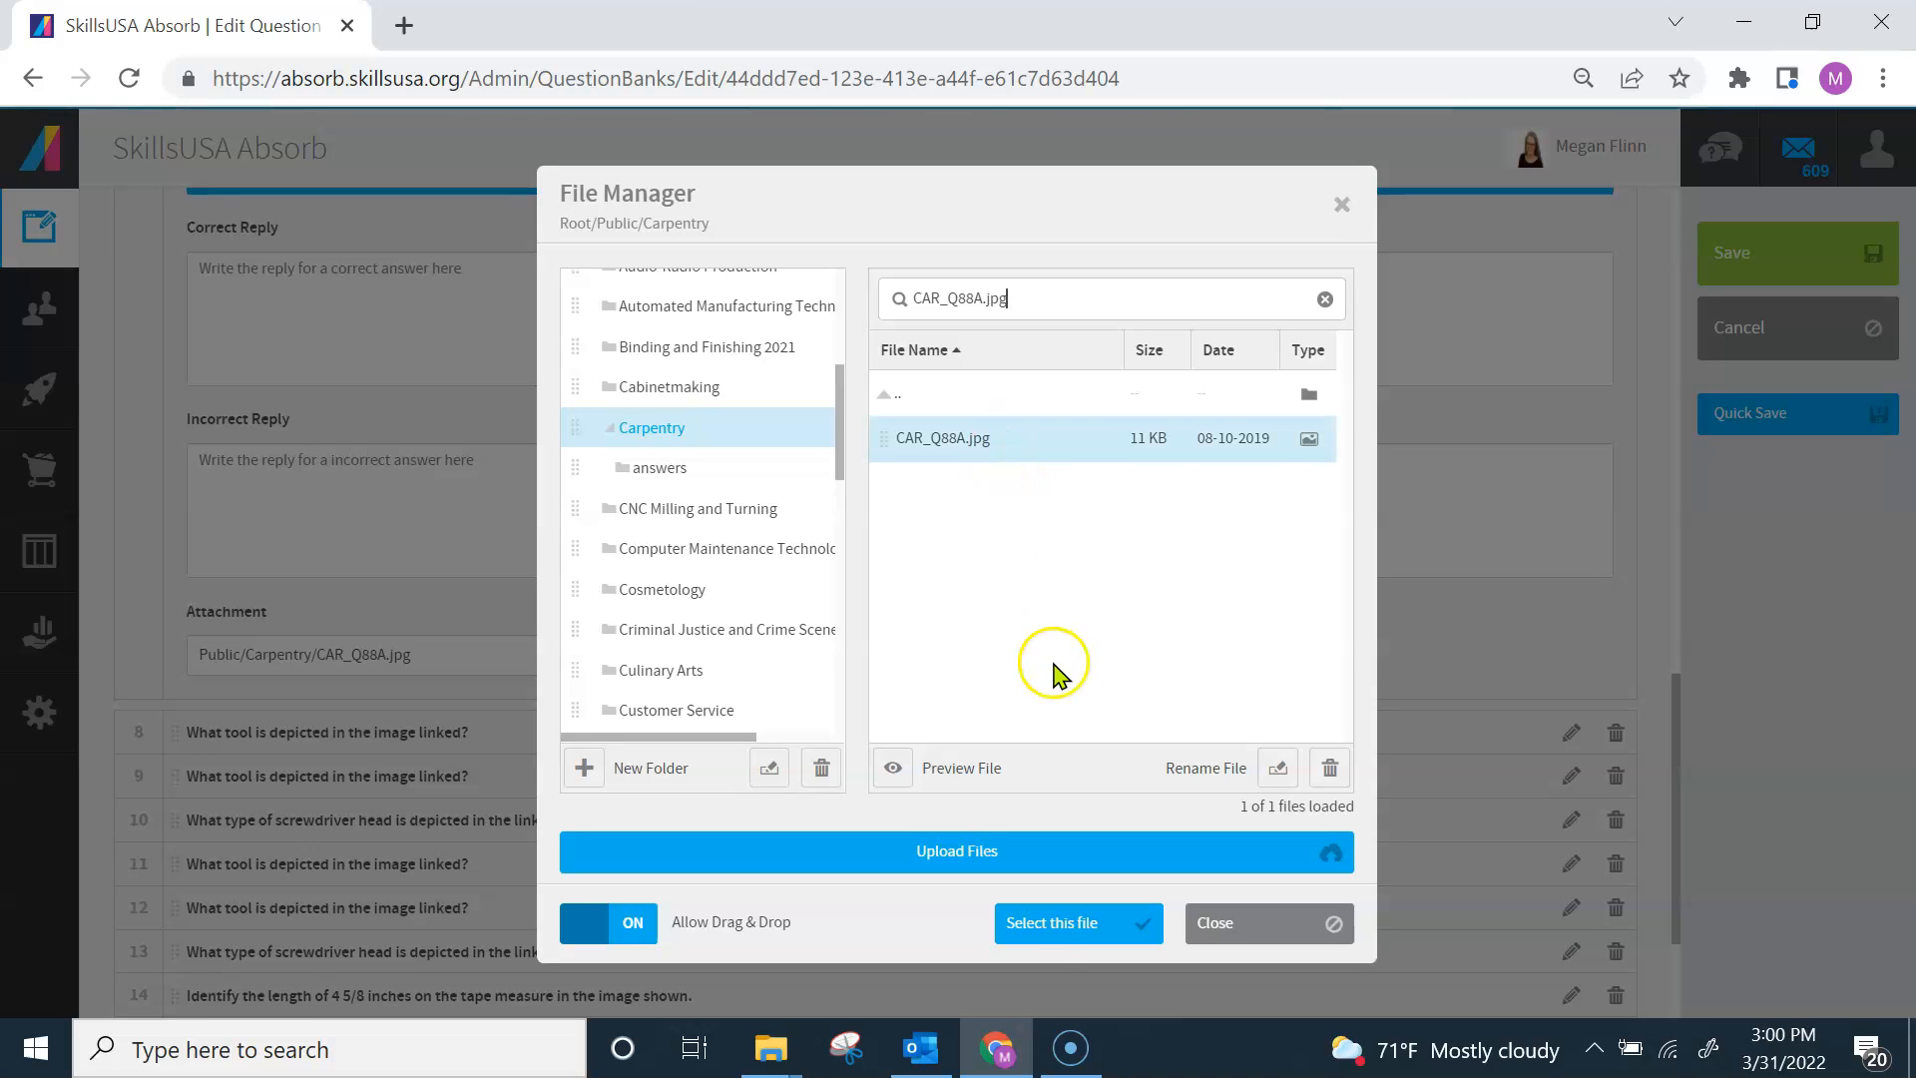
click(1038, 928)
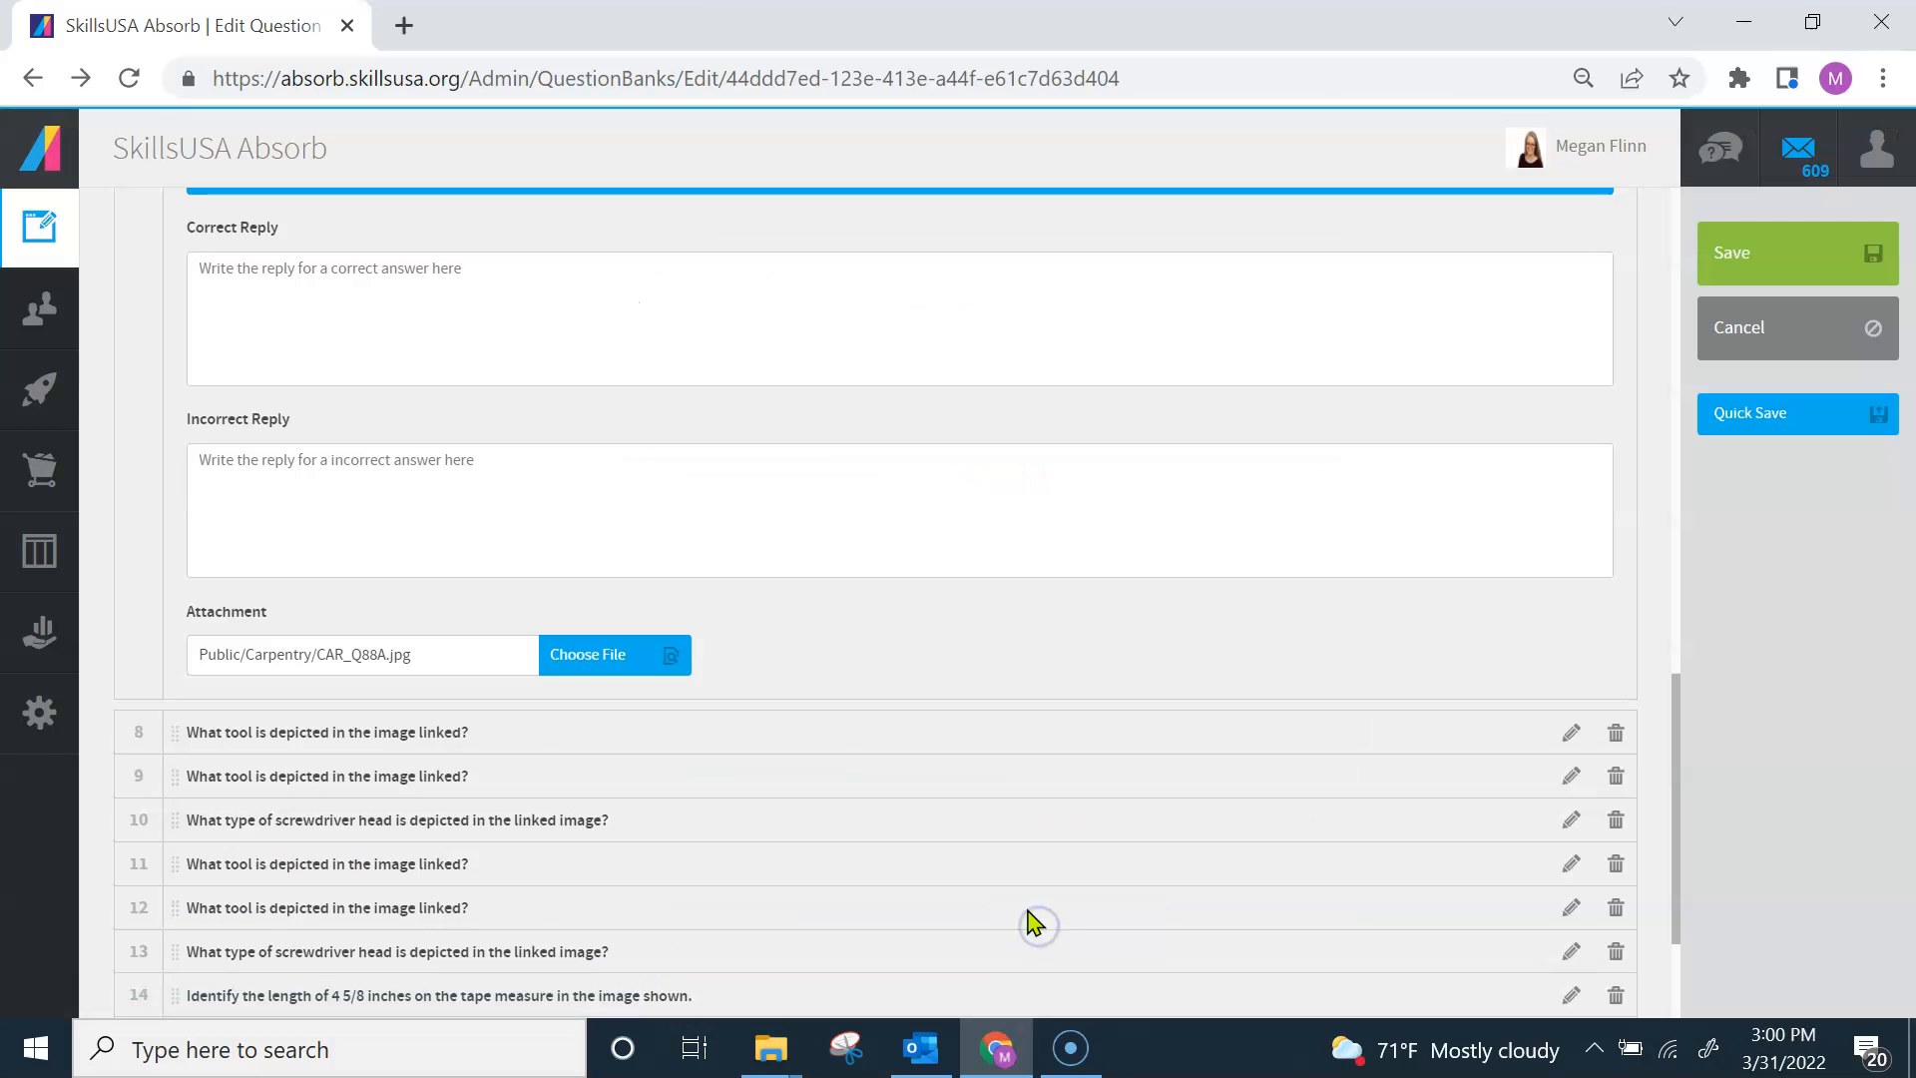
click(1777, 429)
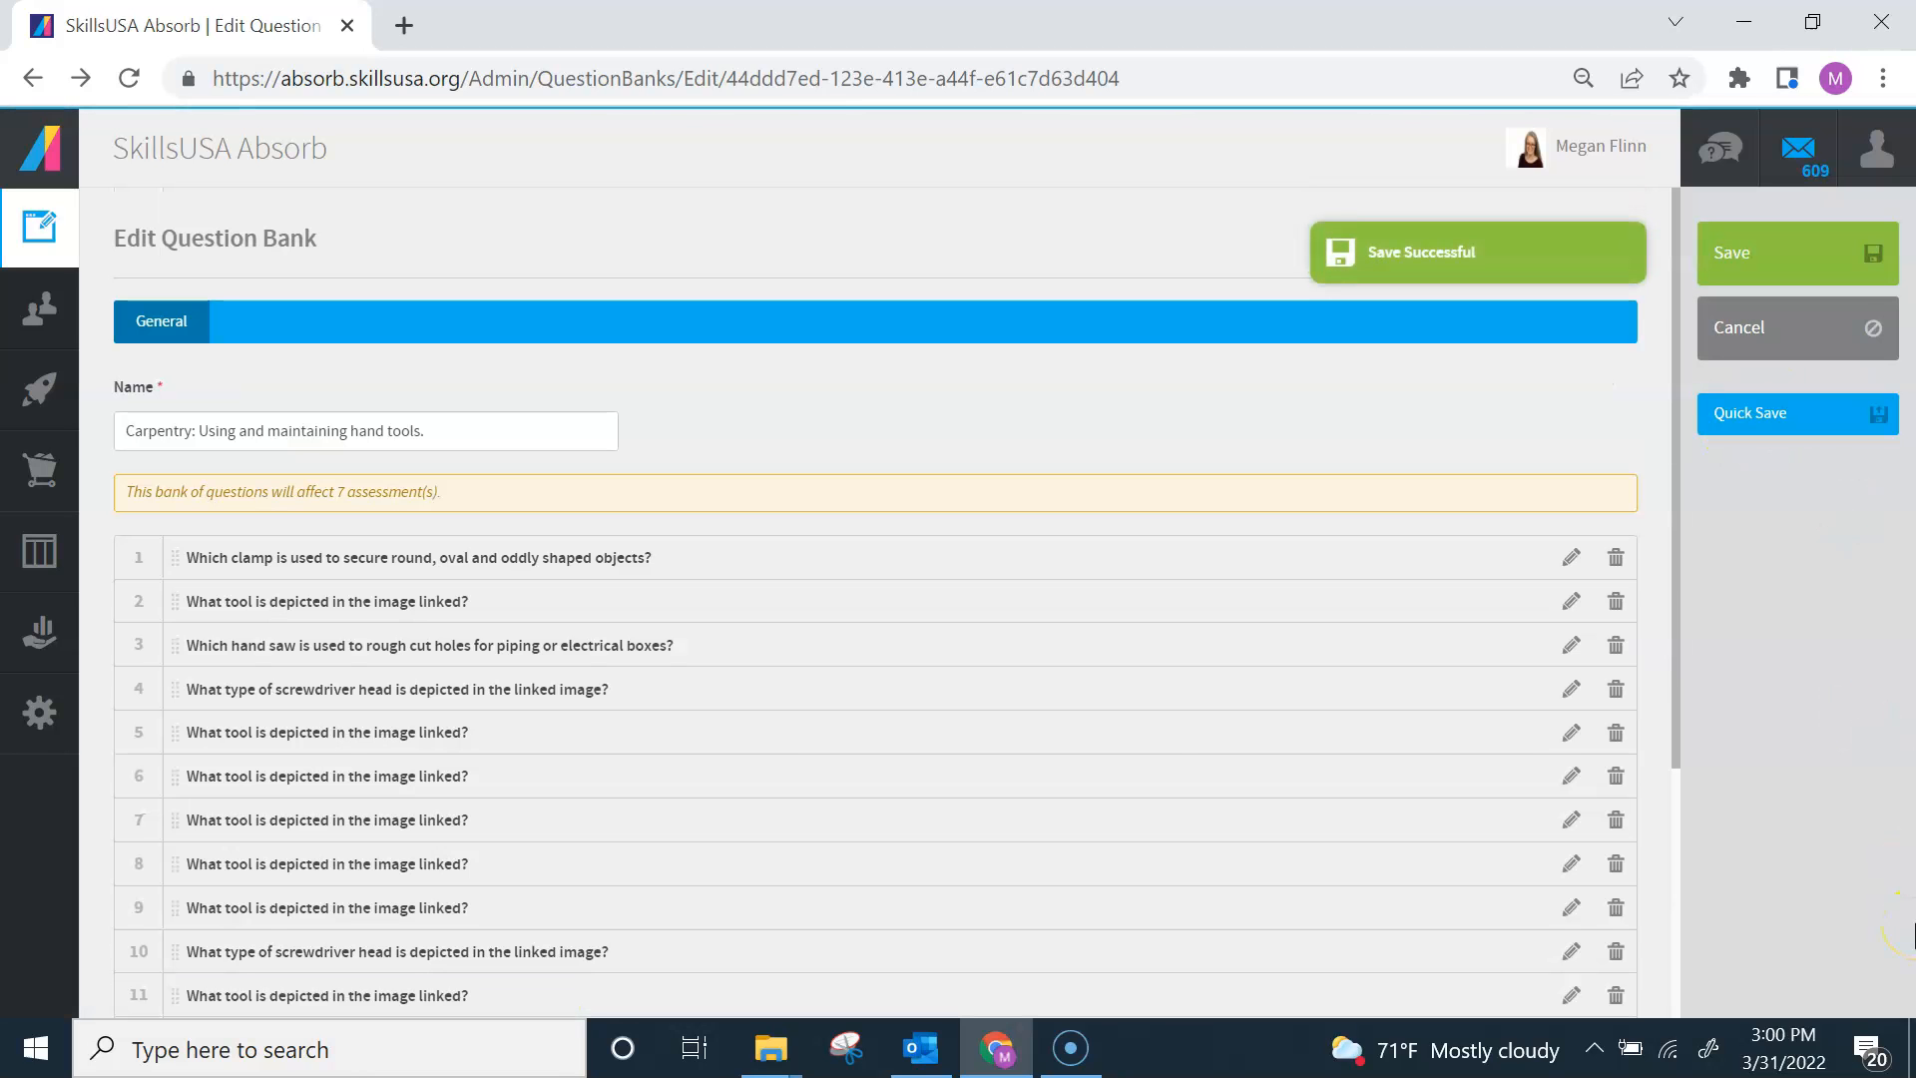